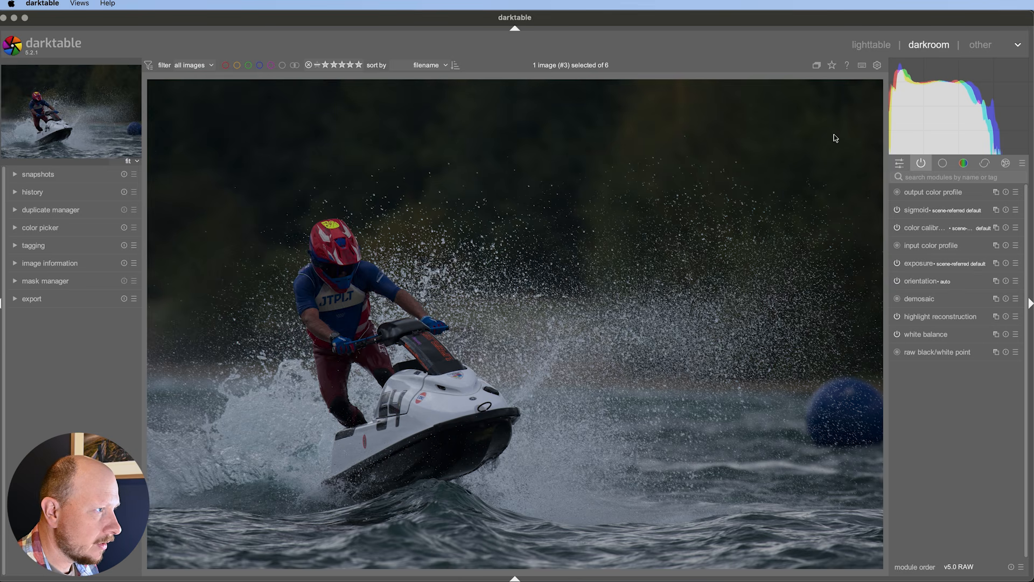
Set the auto-apply pixel workflow defaults to scene-referred (sigmoid) in the processing preferences, and close the preferences
left_click(876, 66)
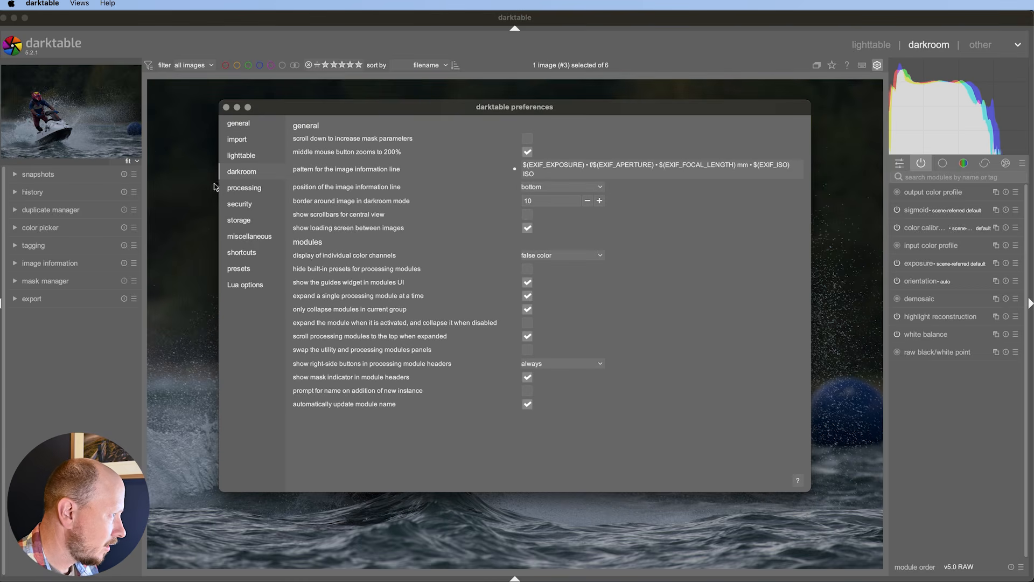
left_click(242, 197)
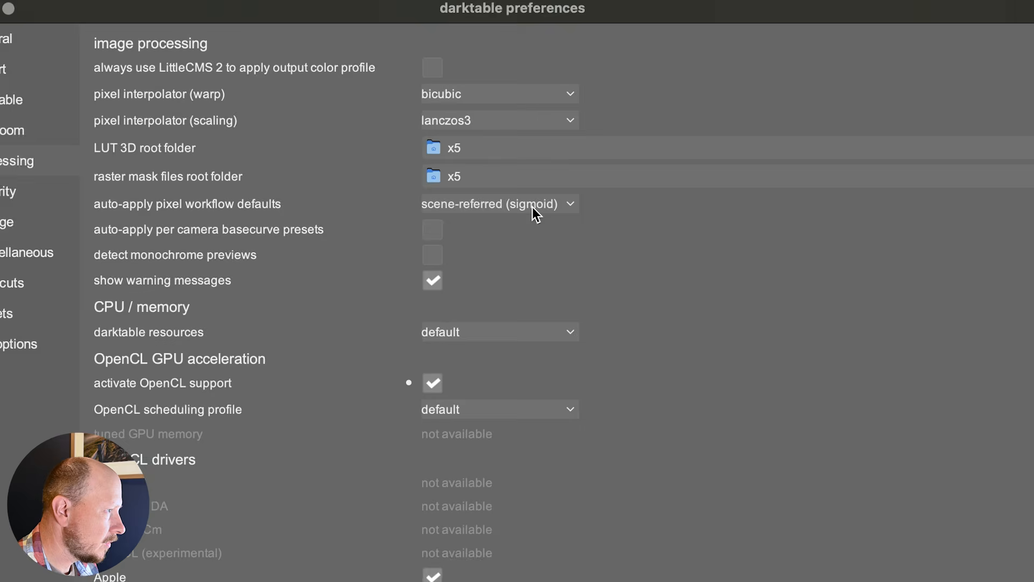
left_click(501, 211)
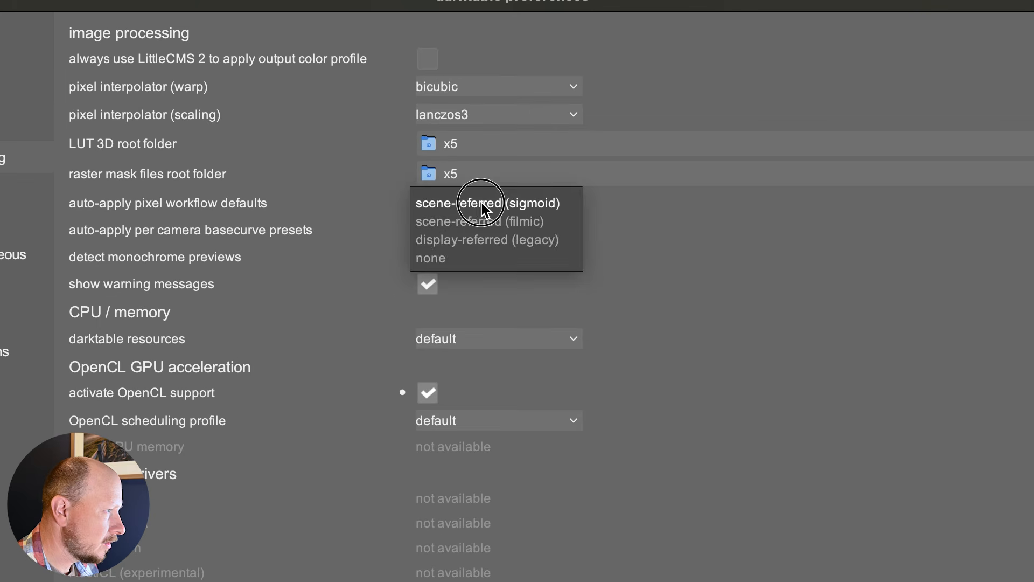
left_click(483, 207)
left_click(556, 210)
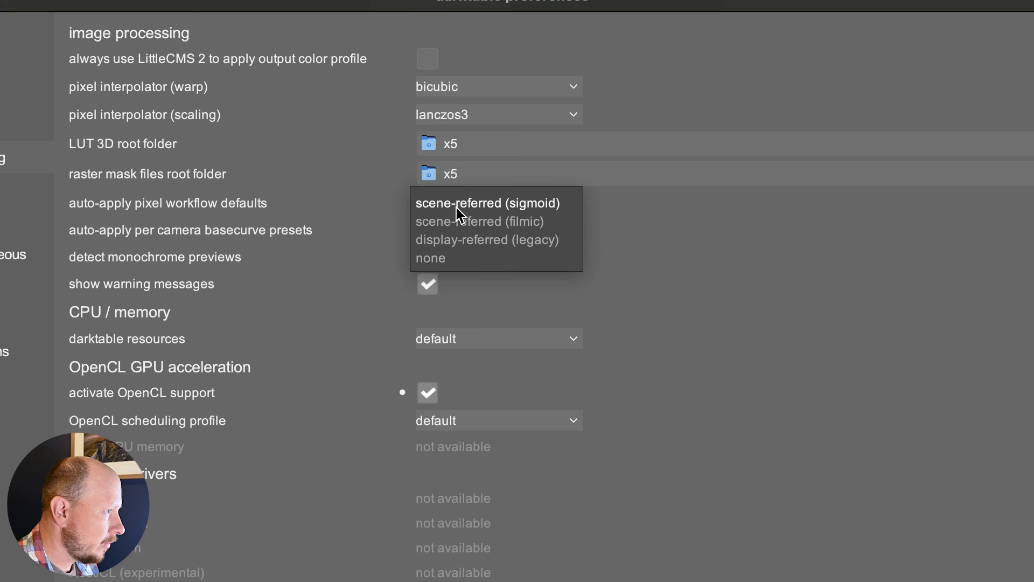
left_click(534, 208)
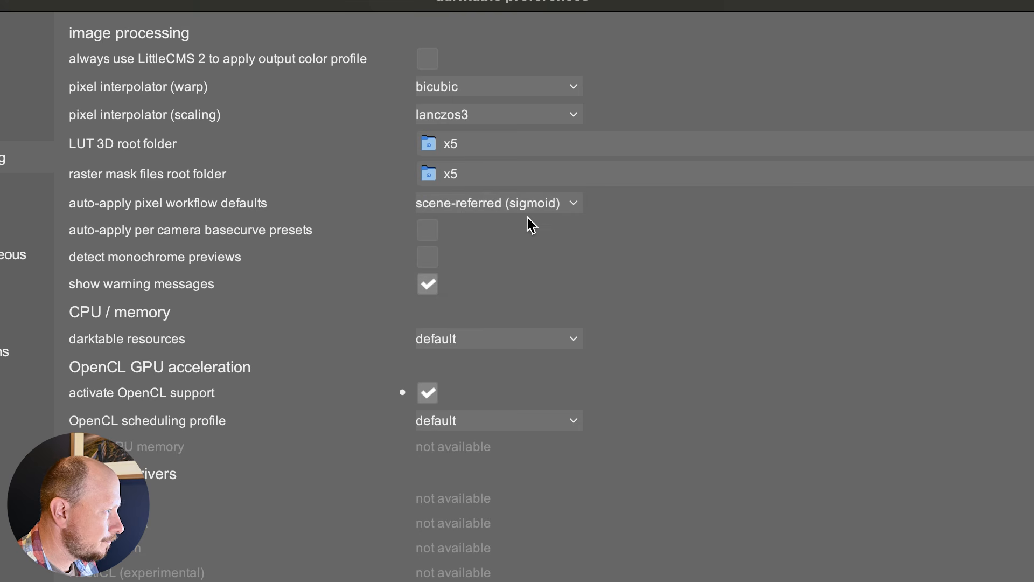
mouse_move(420, 244)
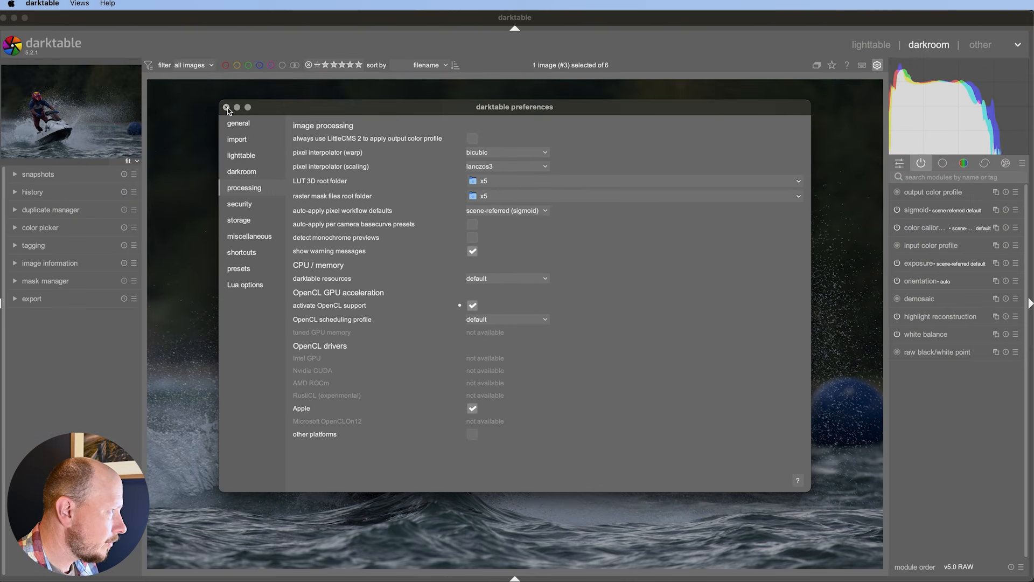
left_click(227, 107)
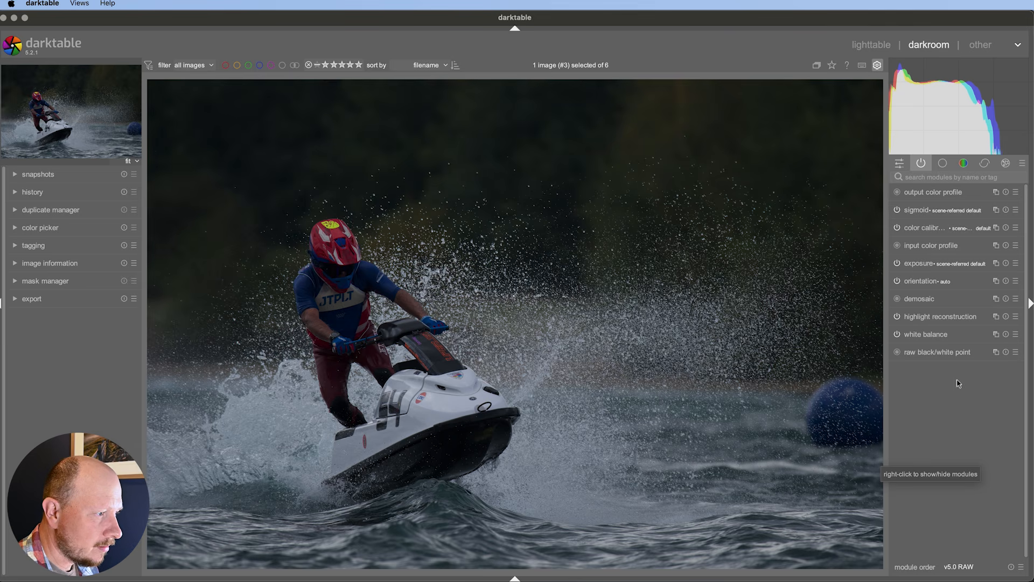
Set the white balance module to camera reference and collapse it
left_click(960, 340)
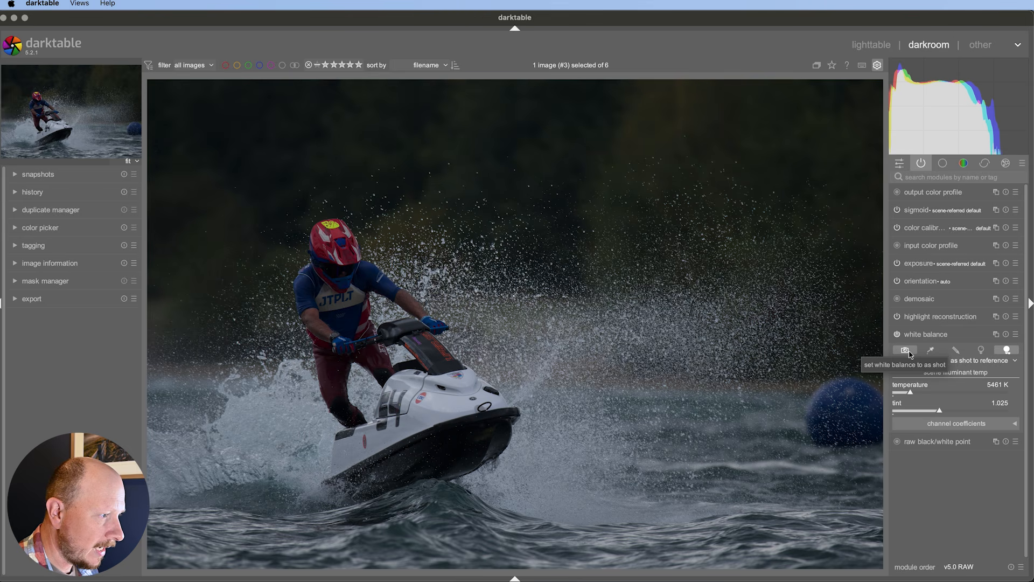
left_click(981, 350)
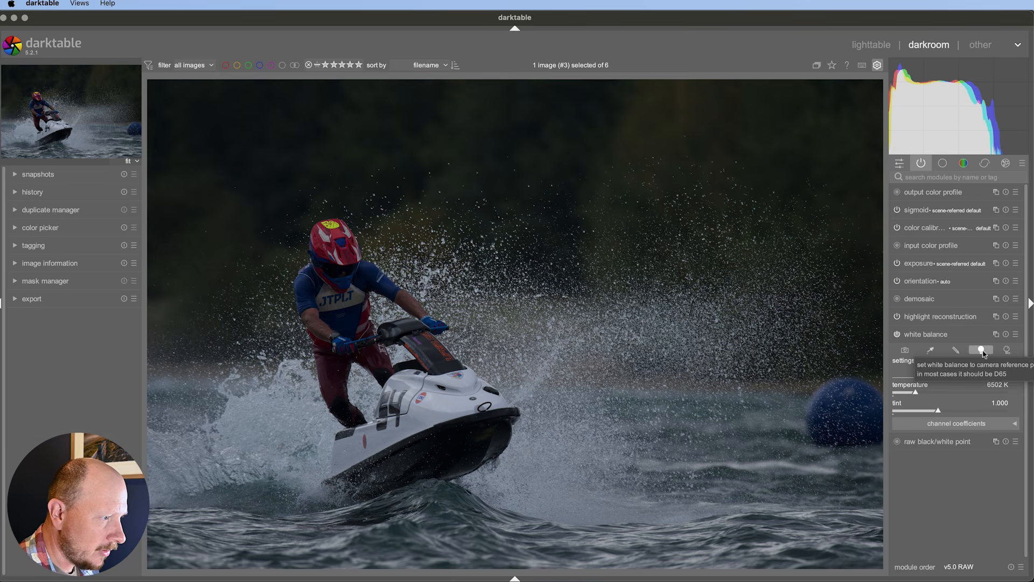
left_click(981, 350)
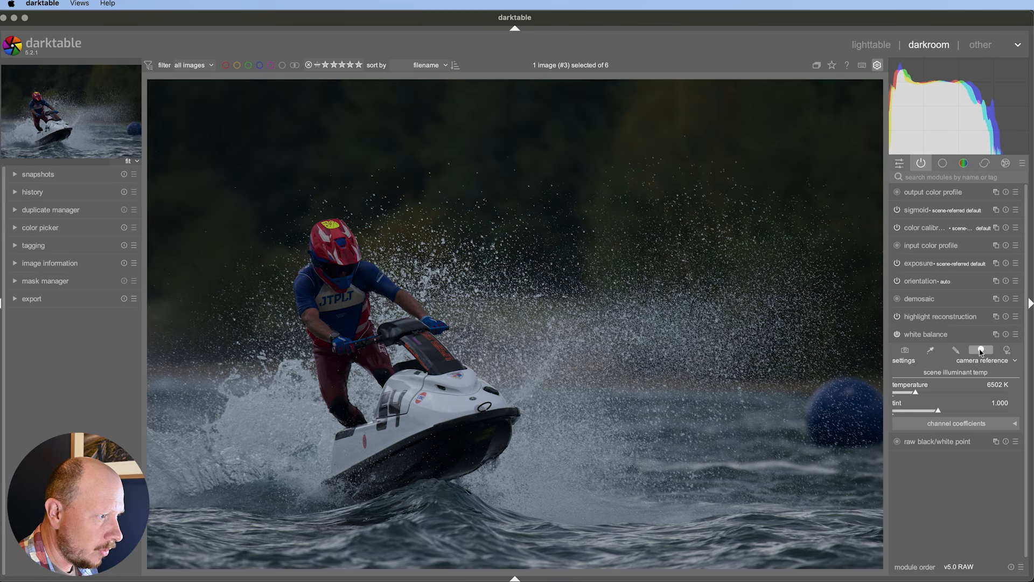
left_click(954, 335)
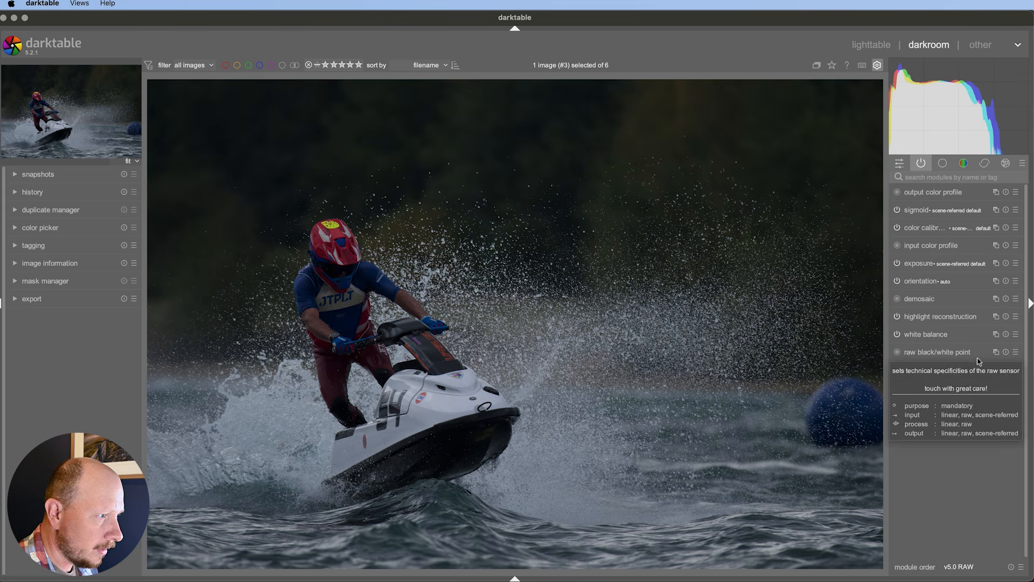
Try the as shot in camera and D (daylight) illuminants in the color calibration module
left_click(930, 229)
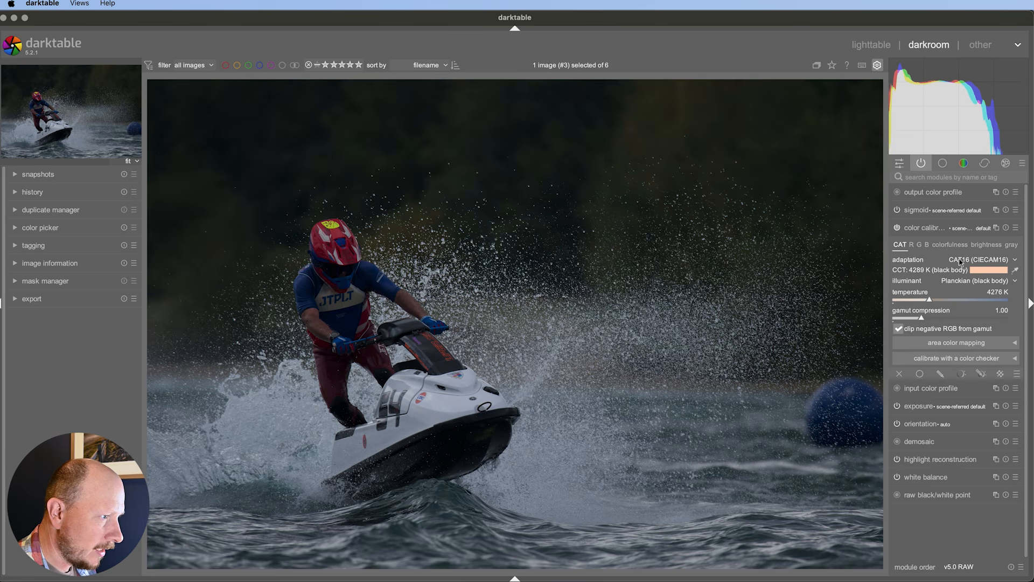
scroll(978, 279, "down", 1)
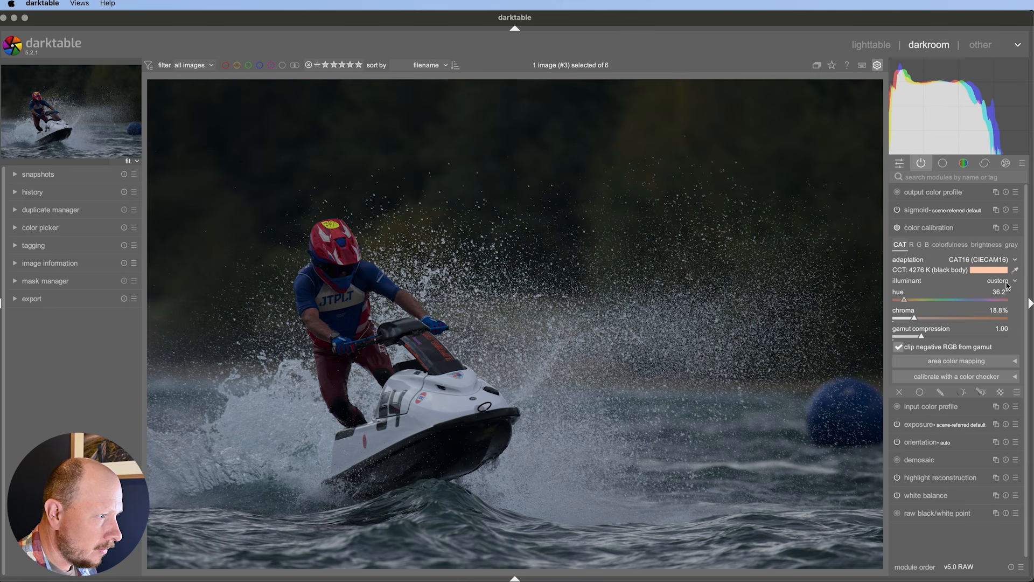
left_click(989, 281)
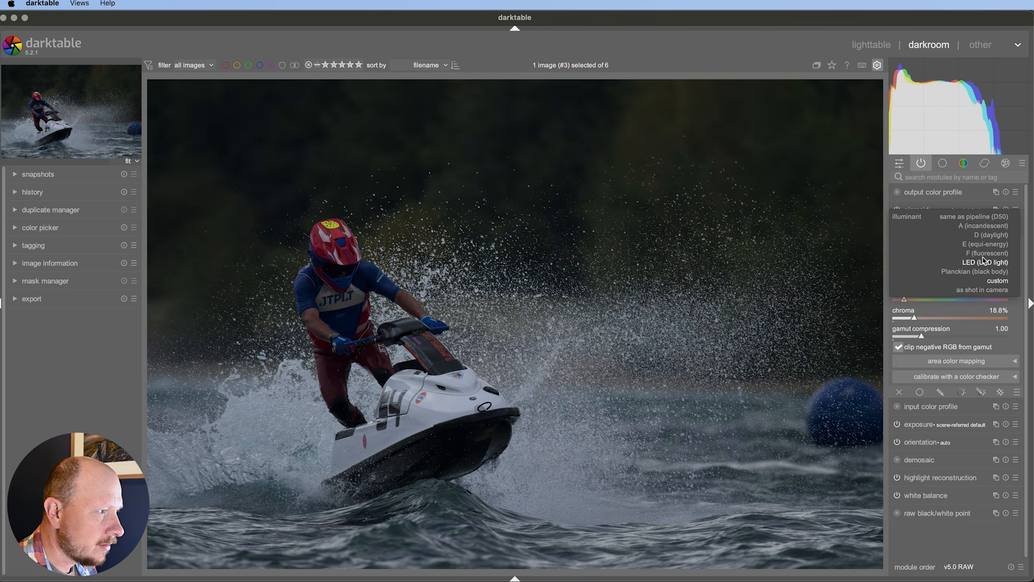
left_click(975, 293)
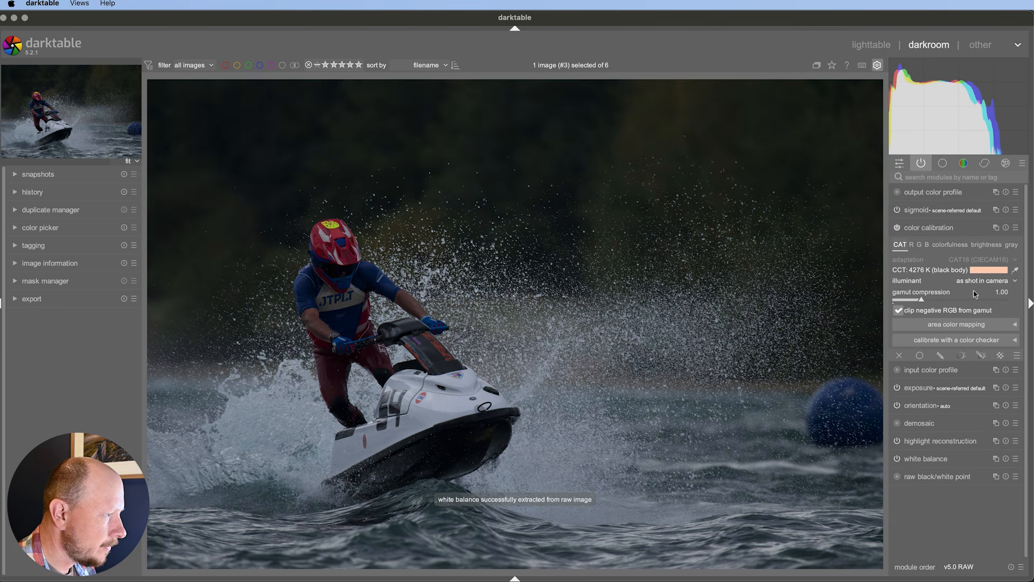
left_click(1006, 284)
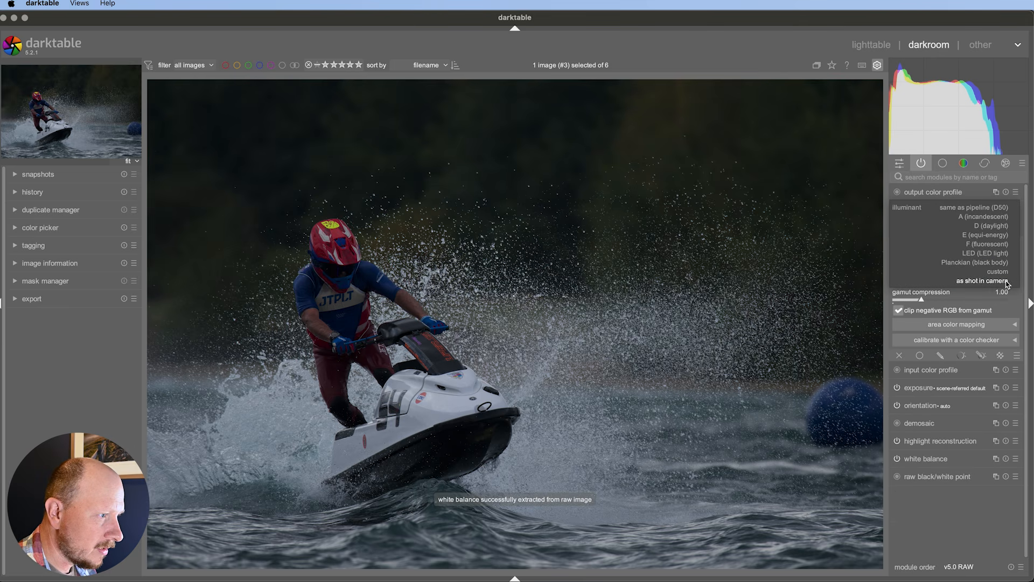
left_click(995, 226)
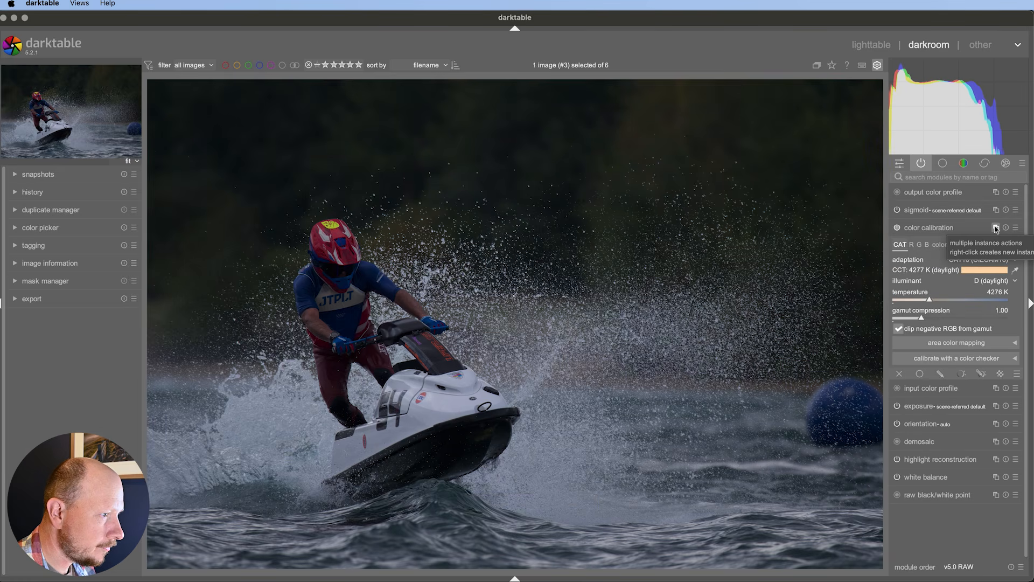
Try a custom illuminant sampled from the white spray behind the jet ski, with chroma 7.4% and hue about 283°
left_click(1015, 271)
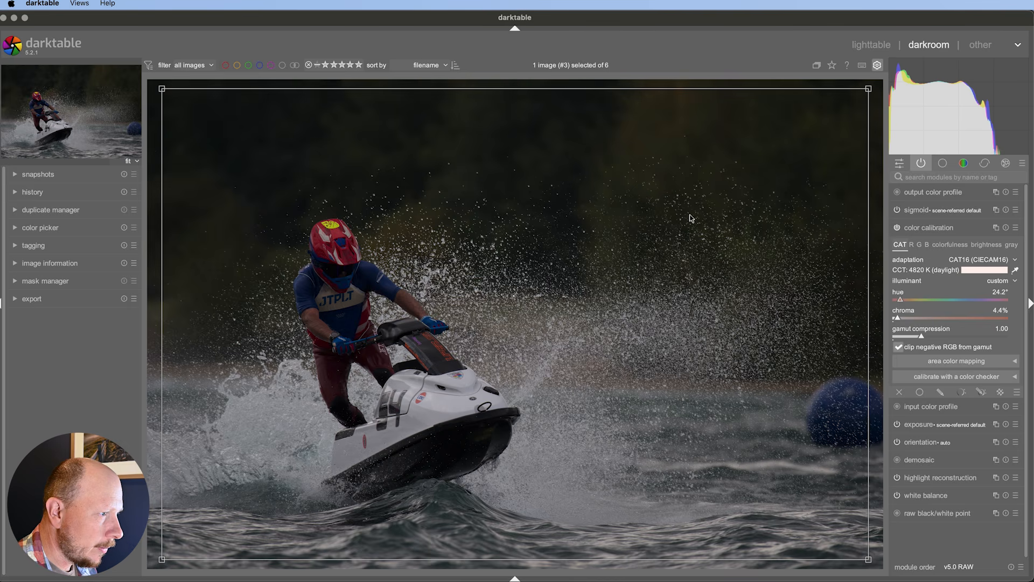
left_click_drag(868, 89, 529, 337)
left_click_drag(162, 559, 218, 480)
left_click_drag(531, 335, 307, 407)
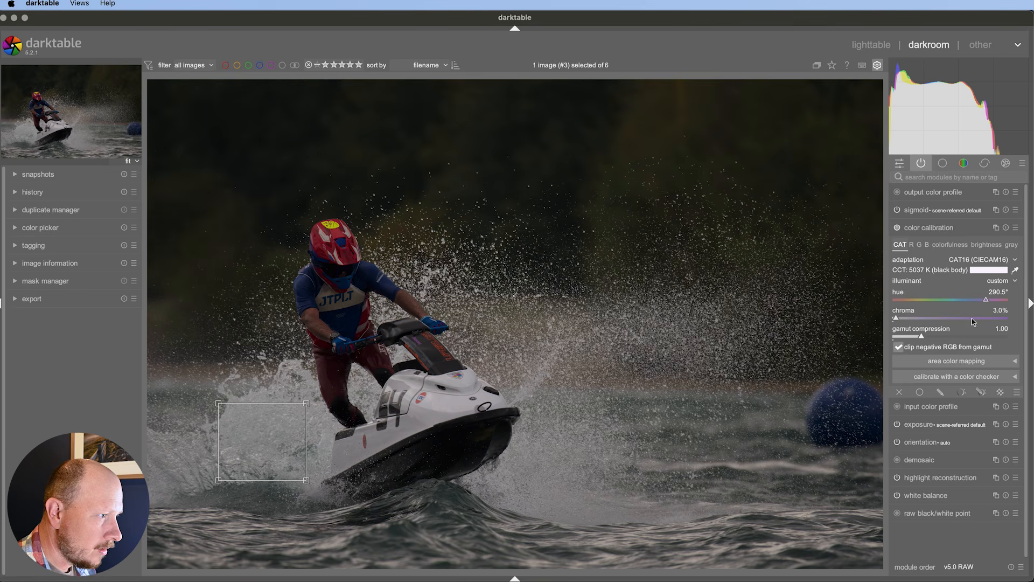
mouse_move(896, 319)
left_mouse_down()
mouse_move(910, 321)
mouse_move(900, 319)
left_mouse_up()
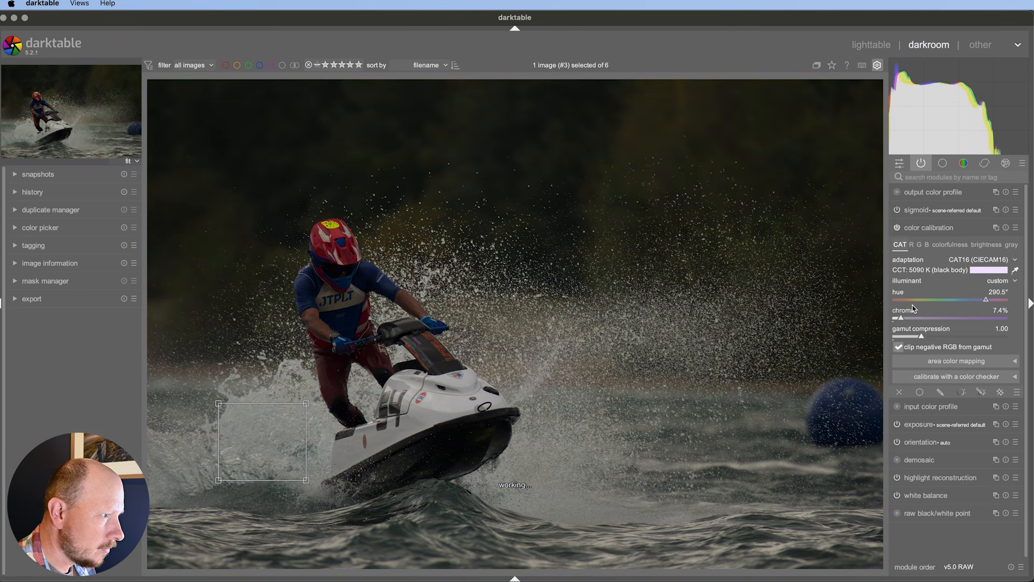
left_click_drag(982, 300, 978, 304)
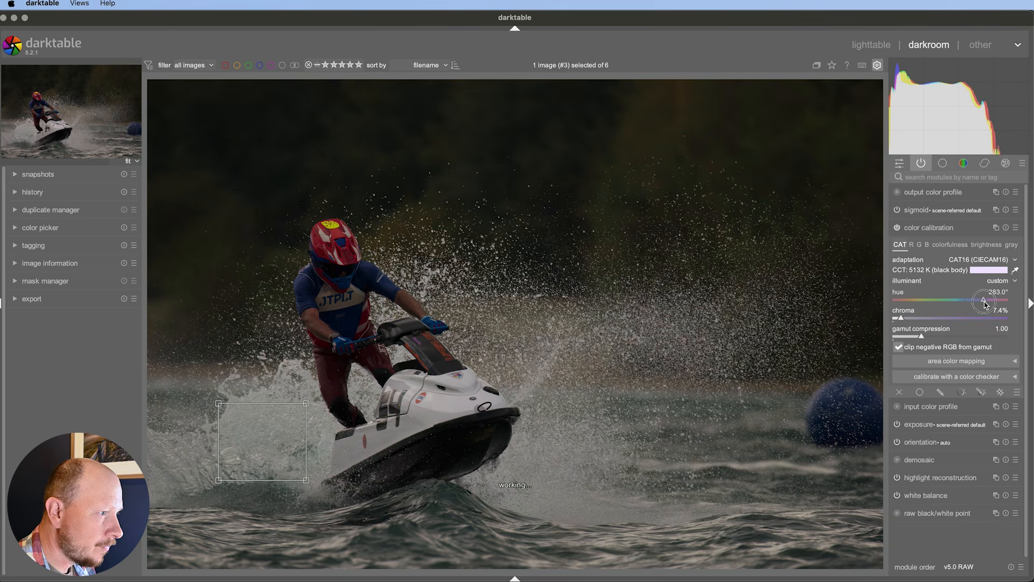
Set the color calibration illuminant to D (daylight) with a temperature of about 5326 K, and collapse the module
left_click(996, 280)
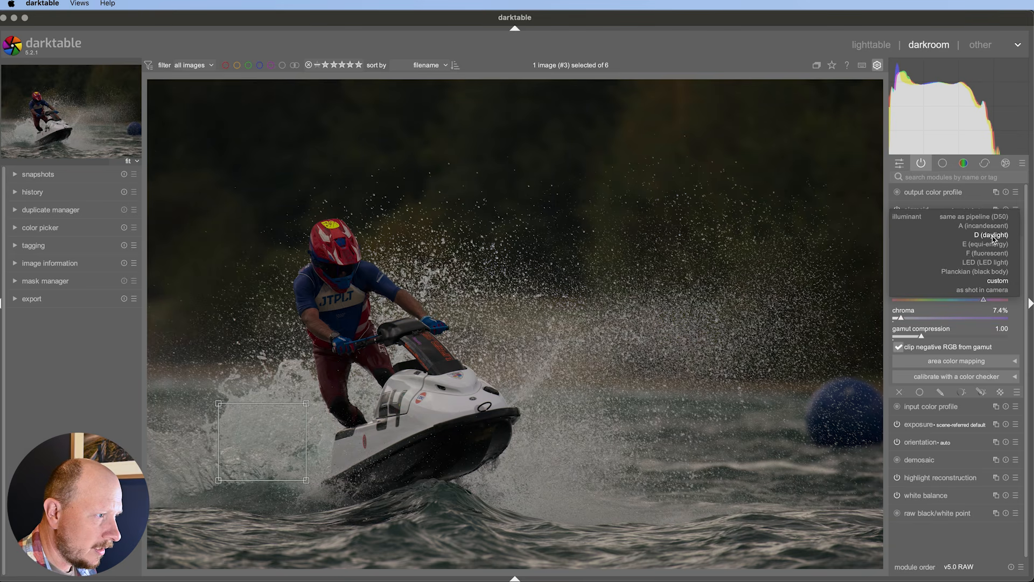
left_click(991, 235)
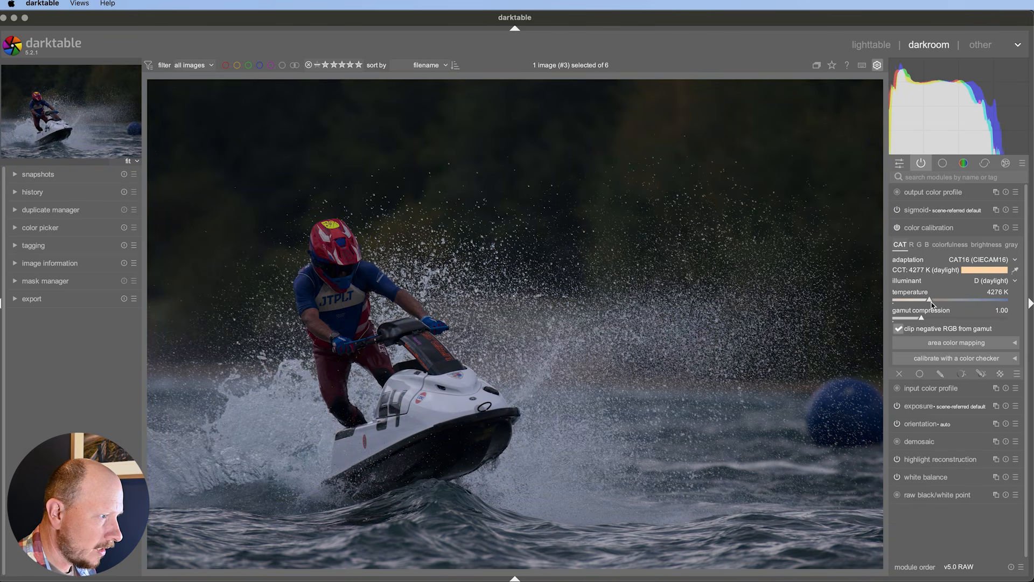
left_click_drag(932, 303, 962, 304)
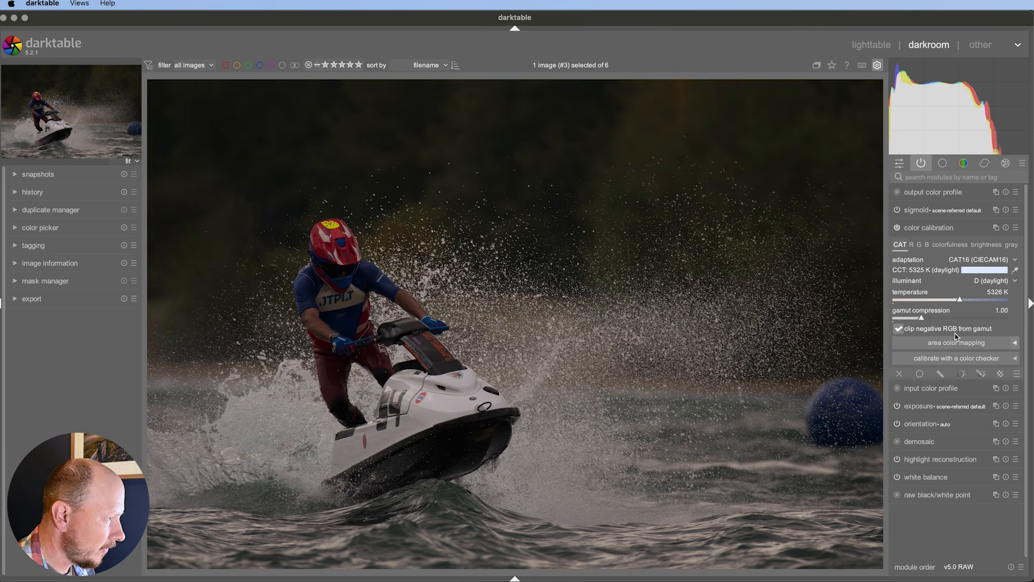
left_click(965, 228)
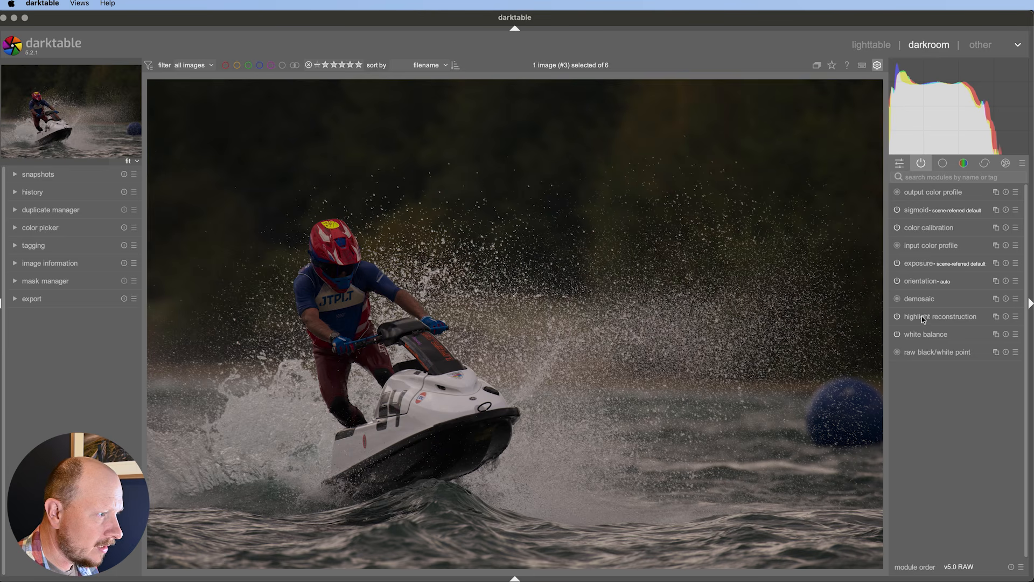
mouse_move(949, 321)
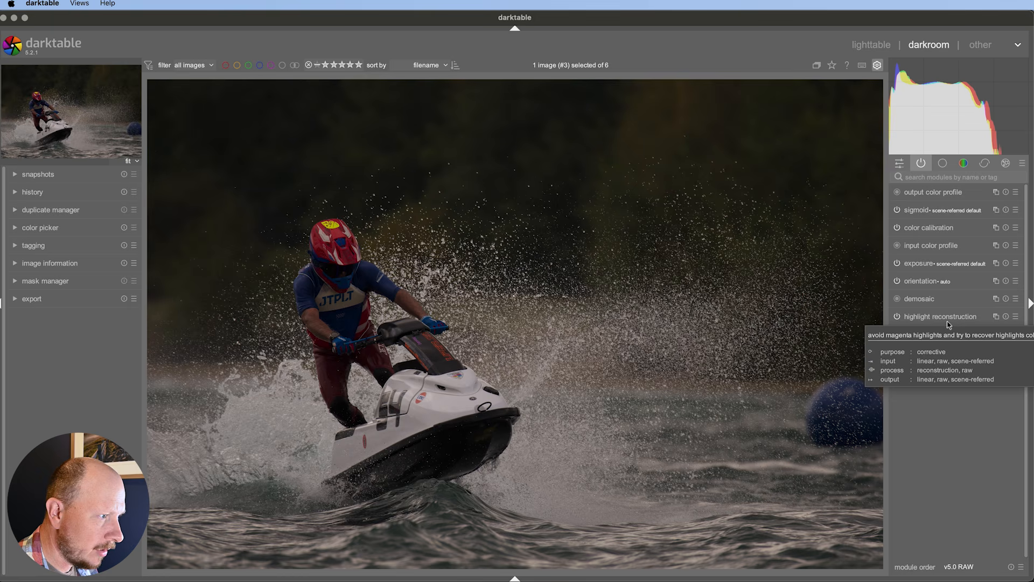
mouse_move(908, 300)
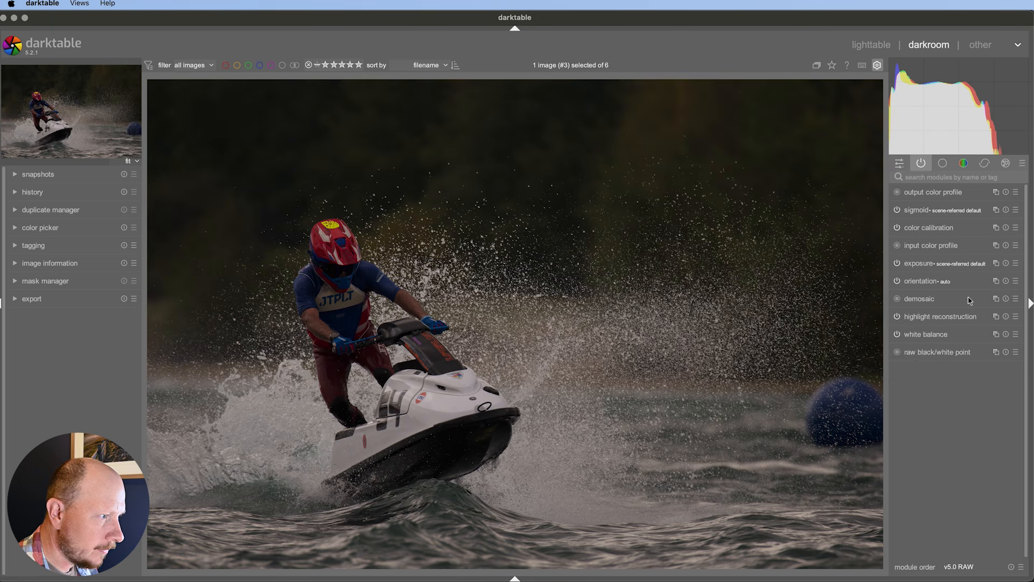
left_click(917, 282)
left_click(920, 281)
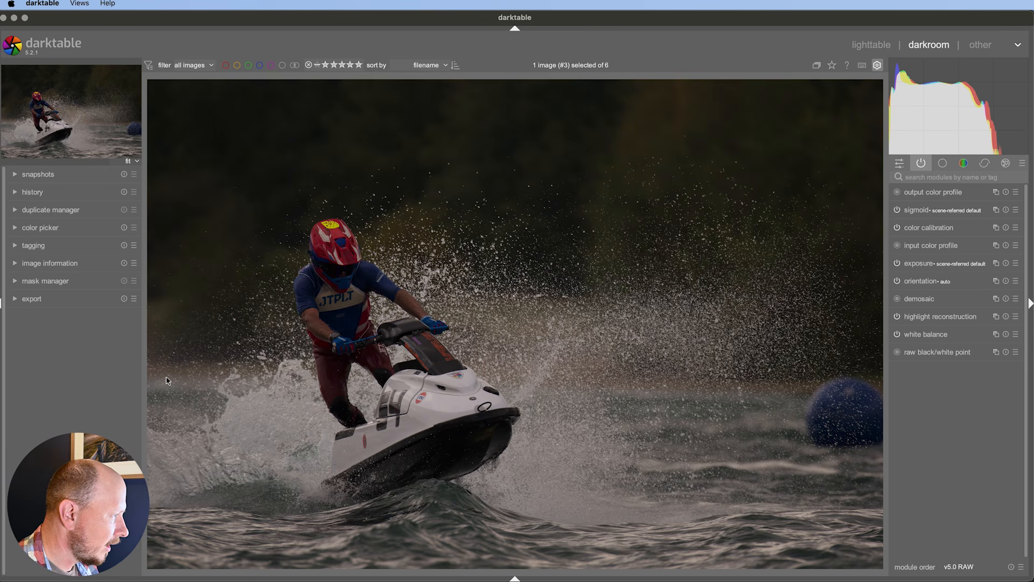
Straighten the photo with a horizon line along the far waterline, from the left edge across to the blue buoy
mouse_move(163, 380)
left_mouse_down()
mouse_move(698, 400)
mouse_move(248, 393)
mouse_move(743, 382)
mouse_move(865, 398)
left_mouse_up()
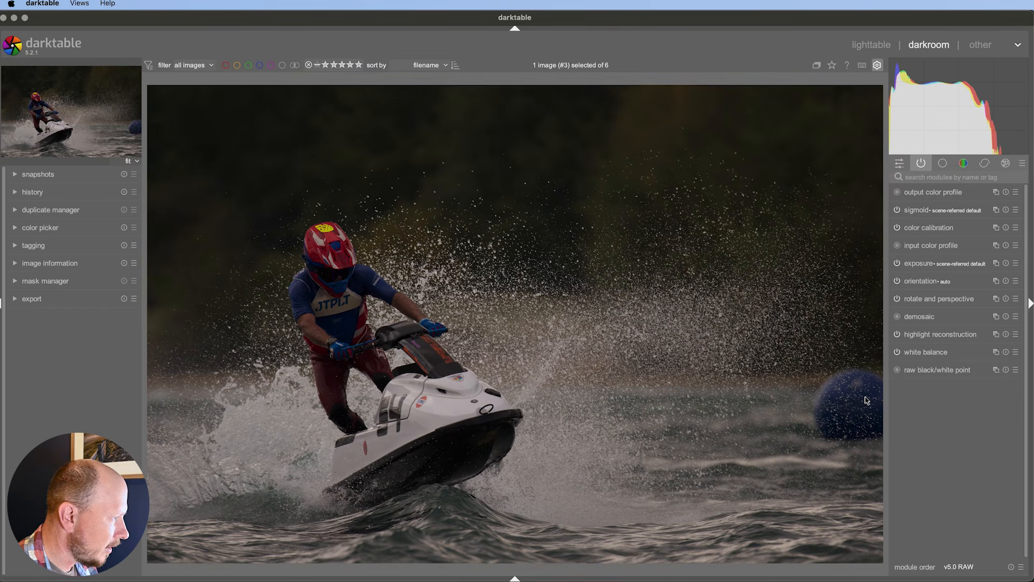
Crop the photo to exclude the blue buoy, with margins of about 1.7% left, 11.3% right, 10.6% top and 0.4% bottom
left_click(942, 163)
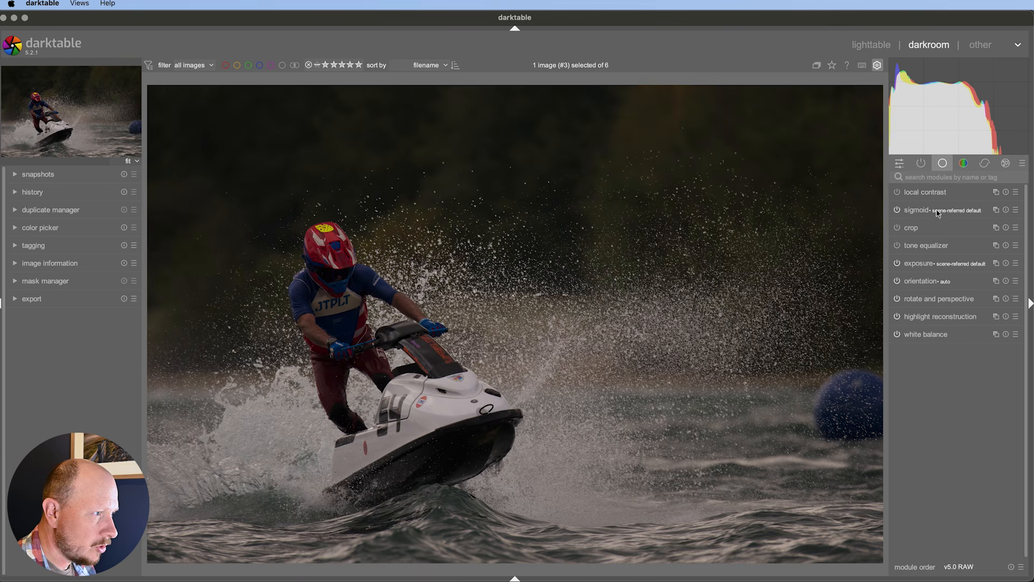
left_click(919, 230)
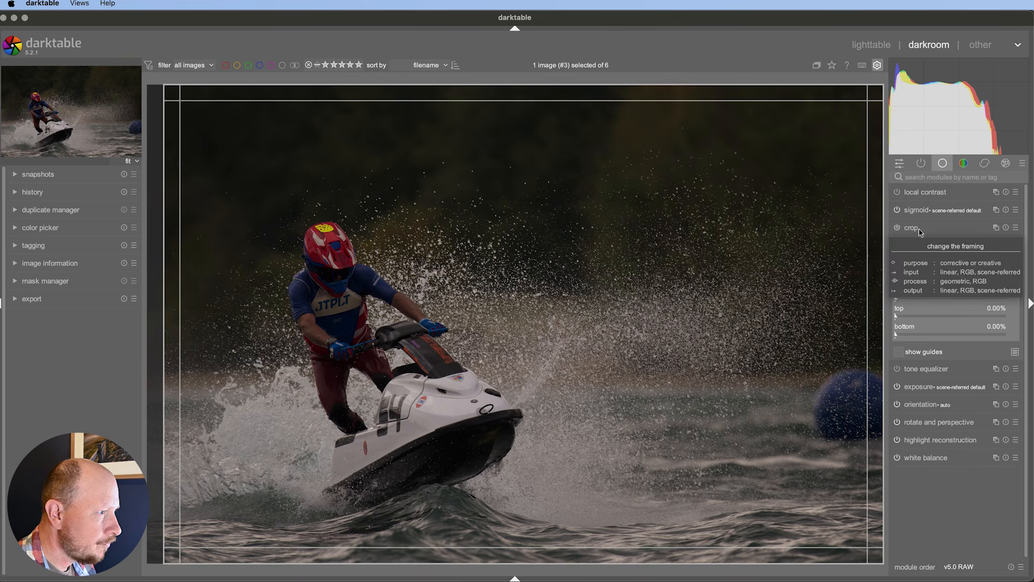
left_click_drag(868, 93, 800, 149)
left_click_drag(695, 246, 699, 236)
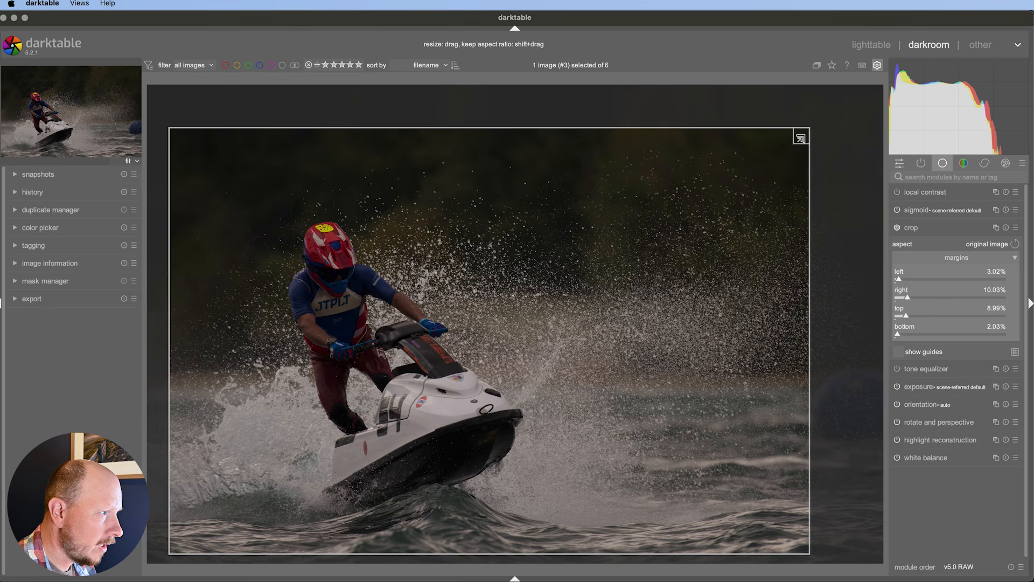
left_click_drag(798, 138, 806, 133)
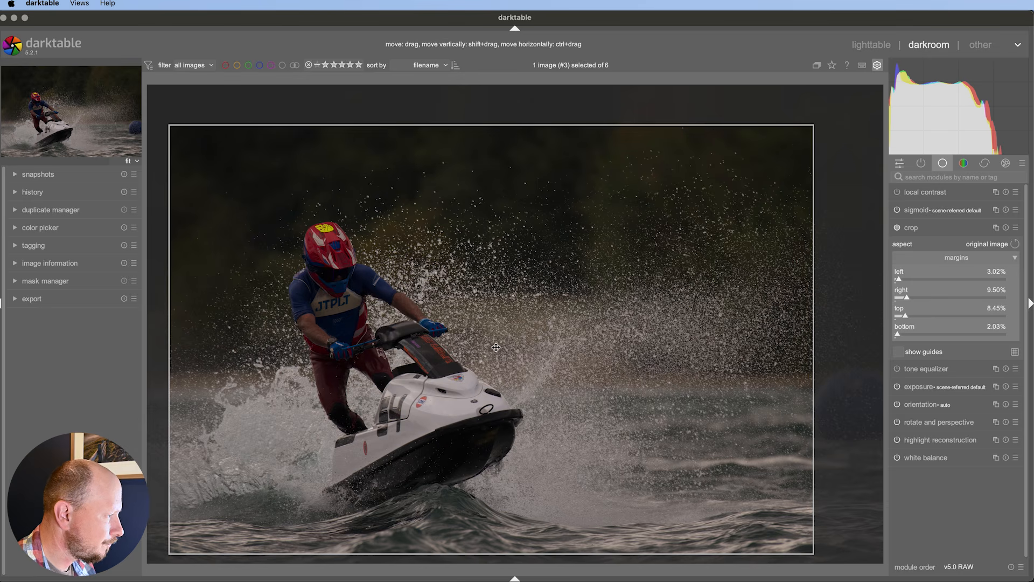
left_click_drag(183, 548, 176, 554)
left_click_drag(266, 474, 261, 472)
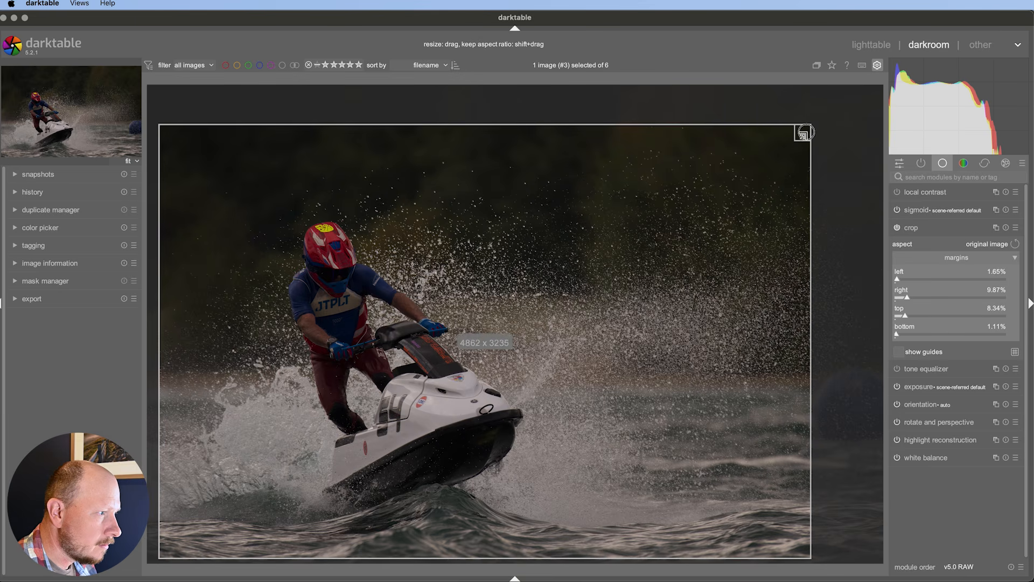
mouse_move(808, 129)
left_mouse_down()
mouse_move(847, 107)
mouse_move(802, 133)
mouse_move(801, 144)
left_mouse_up()
left_click_drag(750, 173, 751, 178)
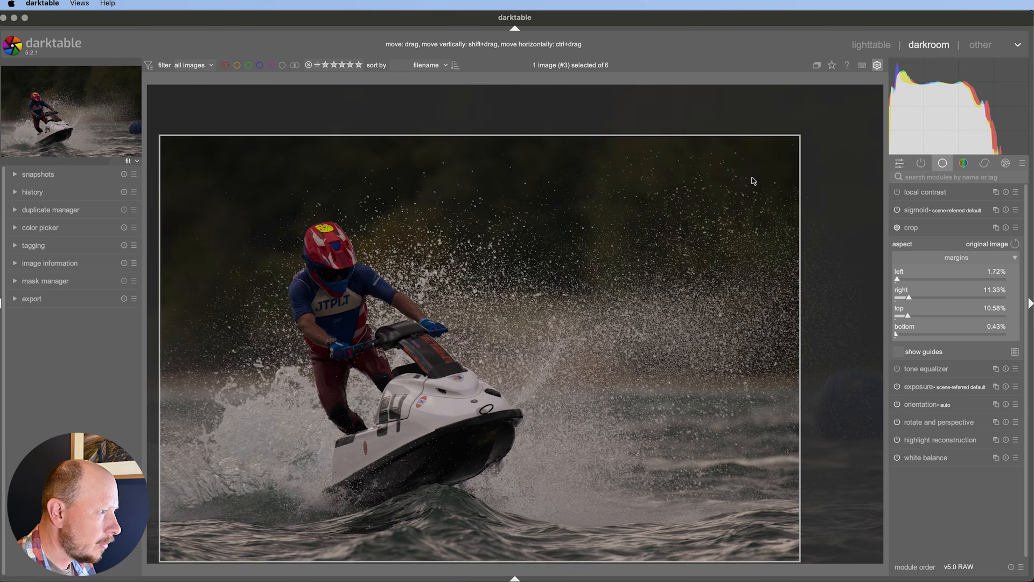
Apply the crop and raise the exposure module's exposure to about +1.07 EV
left_click(926, 232)
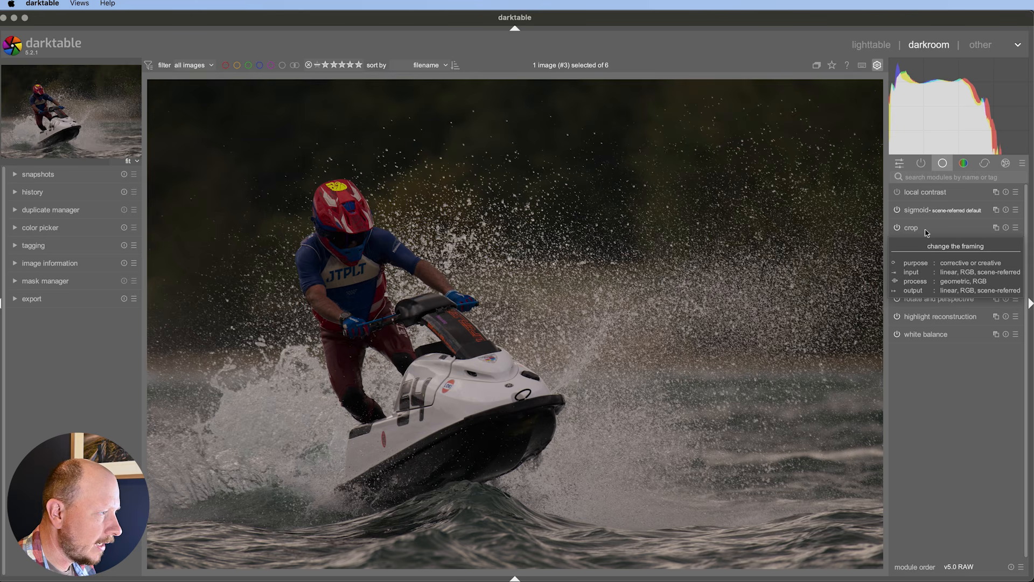
left_click(920, 164)
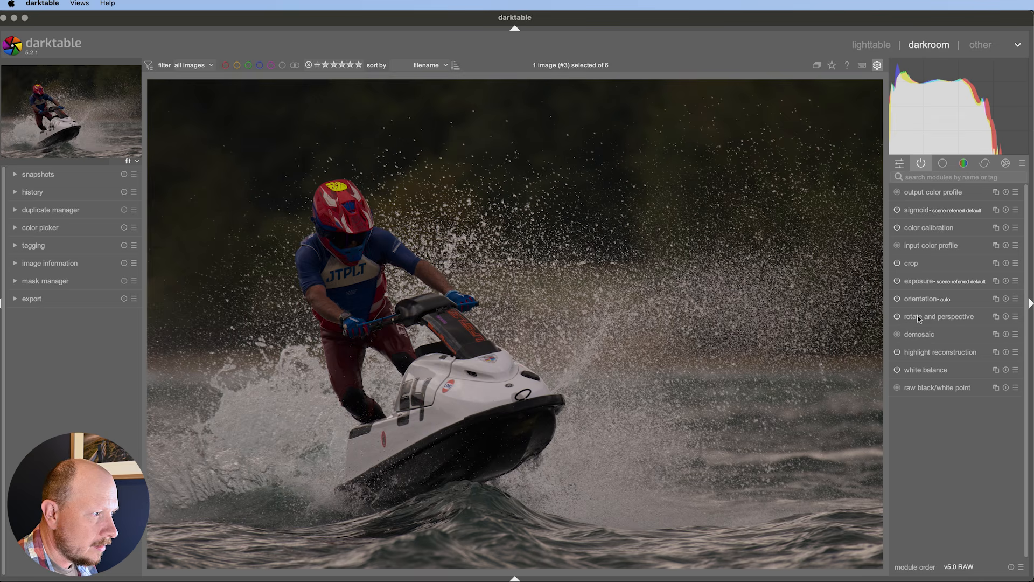
left_click(915, 282)
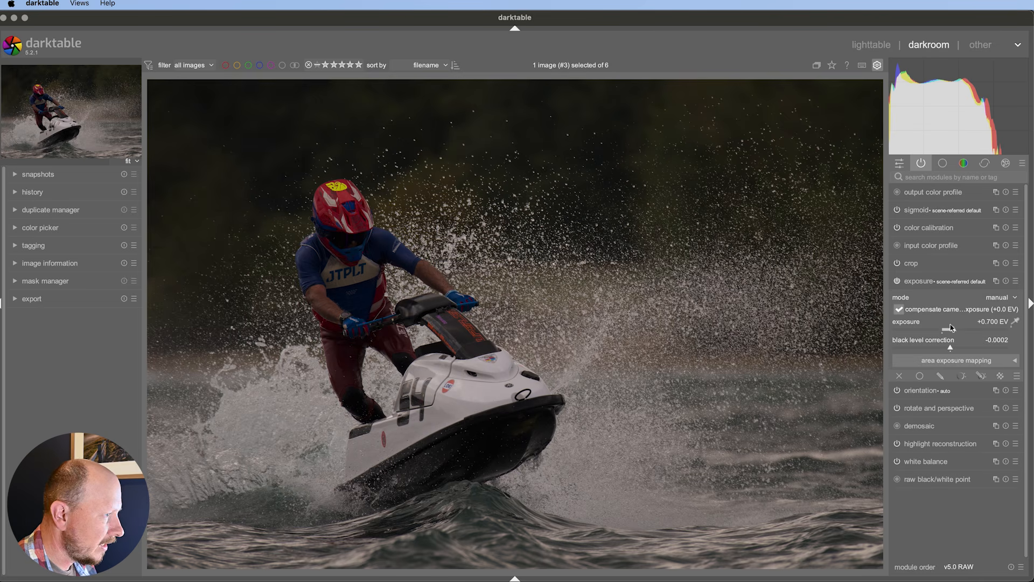
left_click_drag(955, 332, 961, 332)
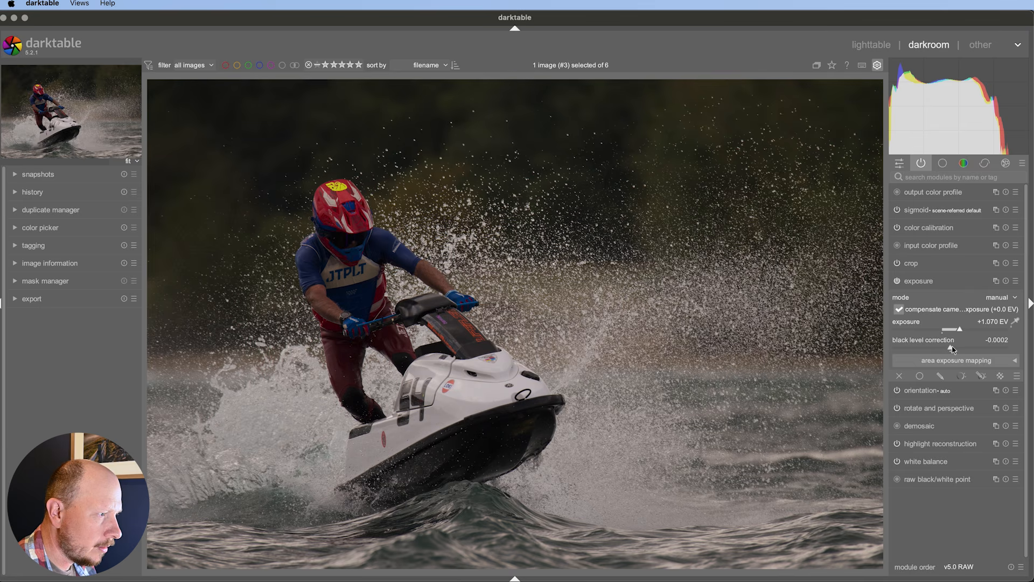
left_click(928, 280)
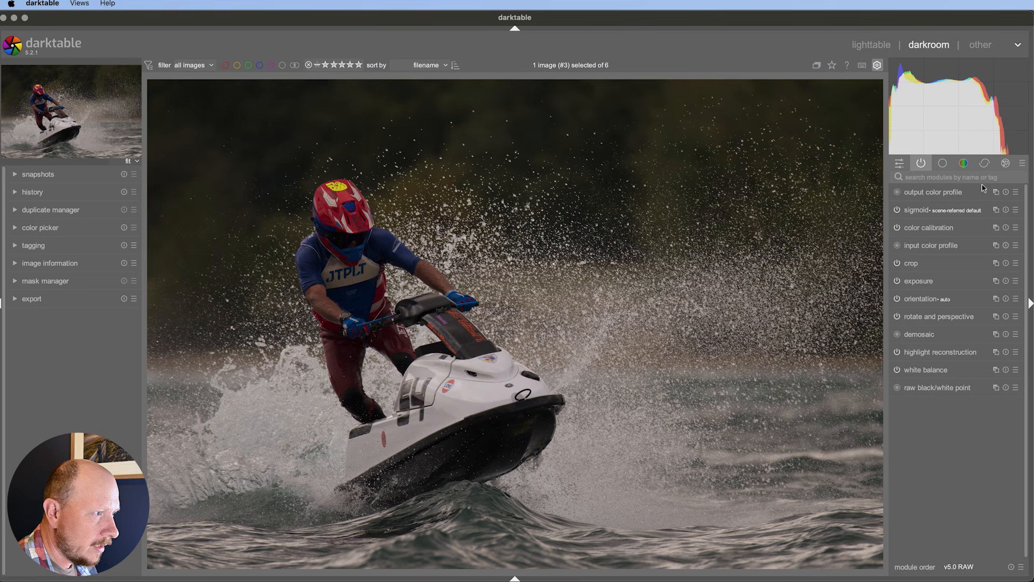
Enable the tone equalizer and lift the dark tones: -7 EV by 0.08, -6 EV by 0.25, -5 EV by 0.29 and -4 EV by 0.55
left_click(942, 163)
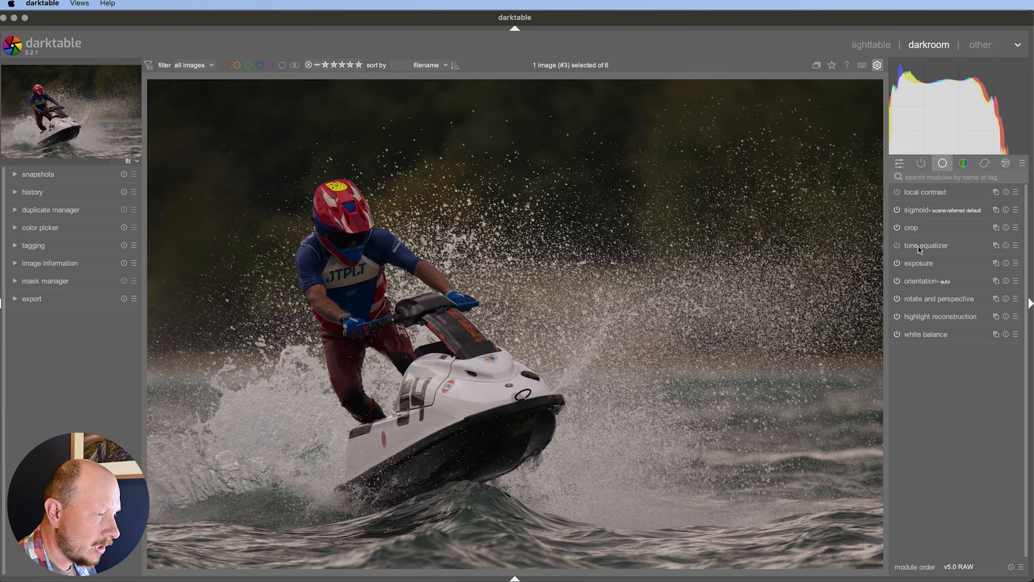
left_click(897, 245)
left_click(922, 246)
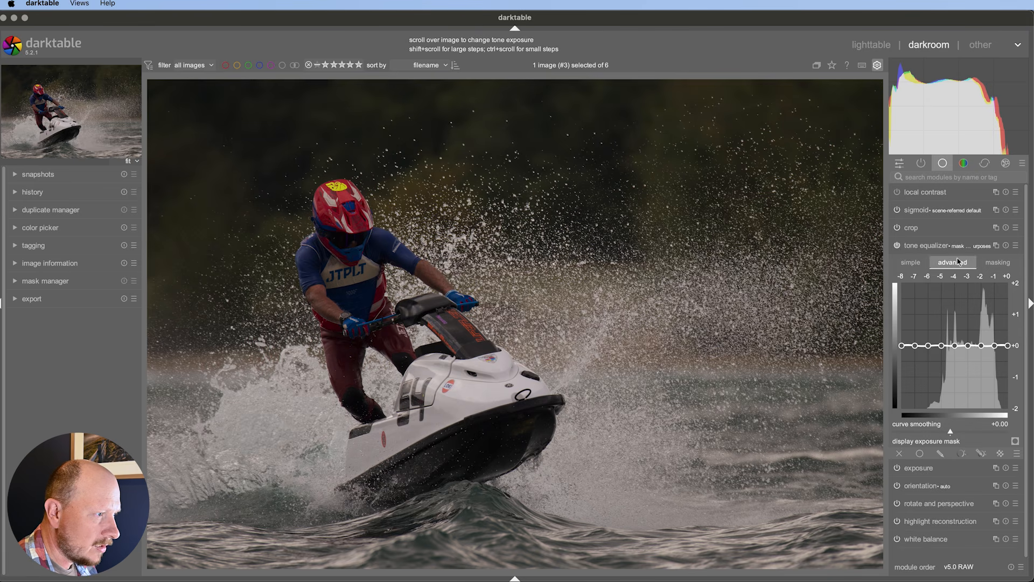
left_click(911, 264)
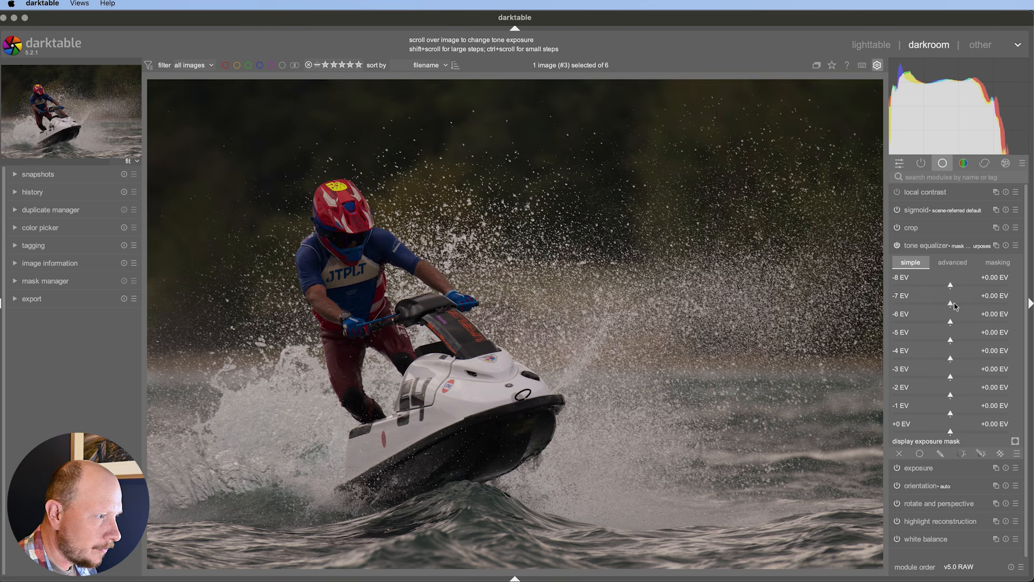
left_click_drag(952, 284, 959, 326)
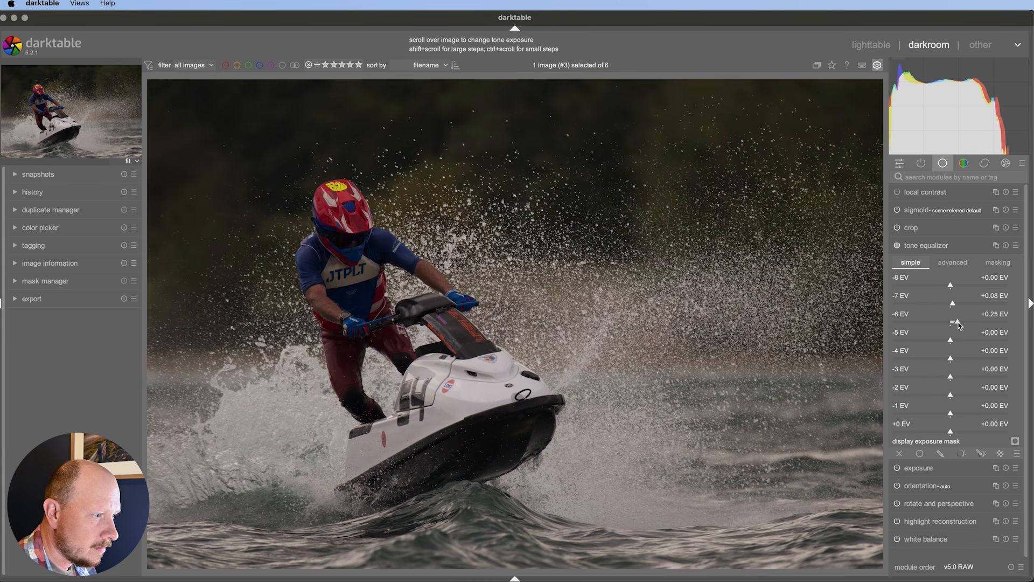
left_click_drag(957, 341, 966, 361)
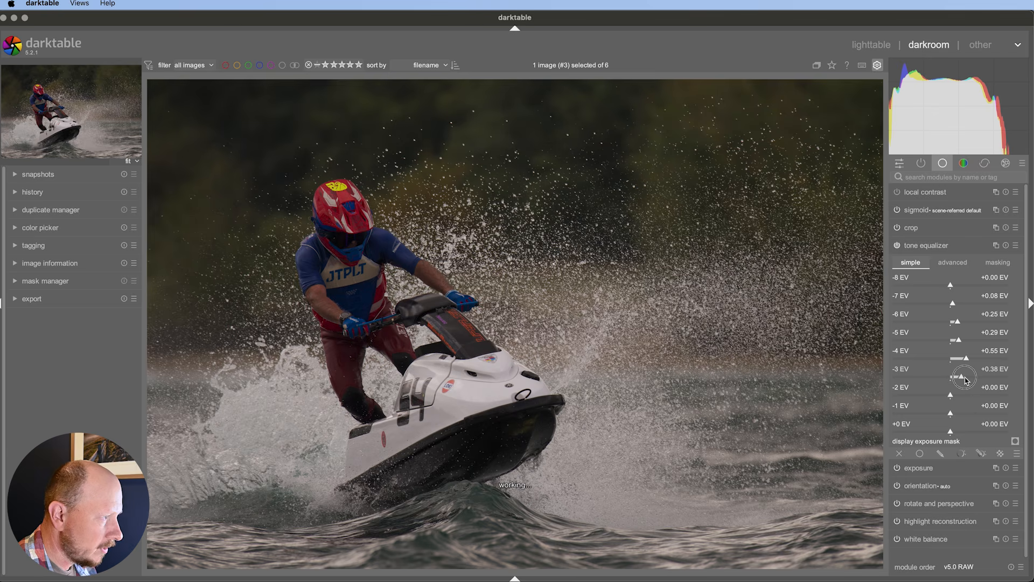
Try adjusting the -3, -2 and -1 EV bands of the tone equalizer, reset them to zero, and collapse the module
left_click_drag(950, 380, 972, 415)
double_click(963, 379)
double_click(953, 398)
double_click(973, 415)
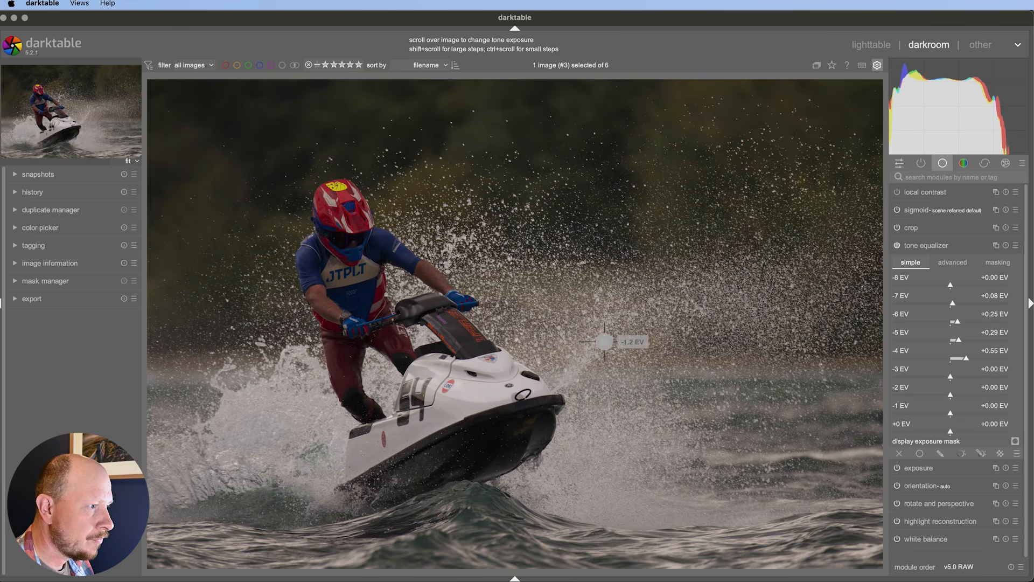
left_click(926, 246)
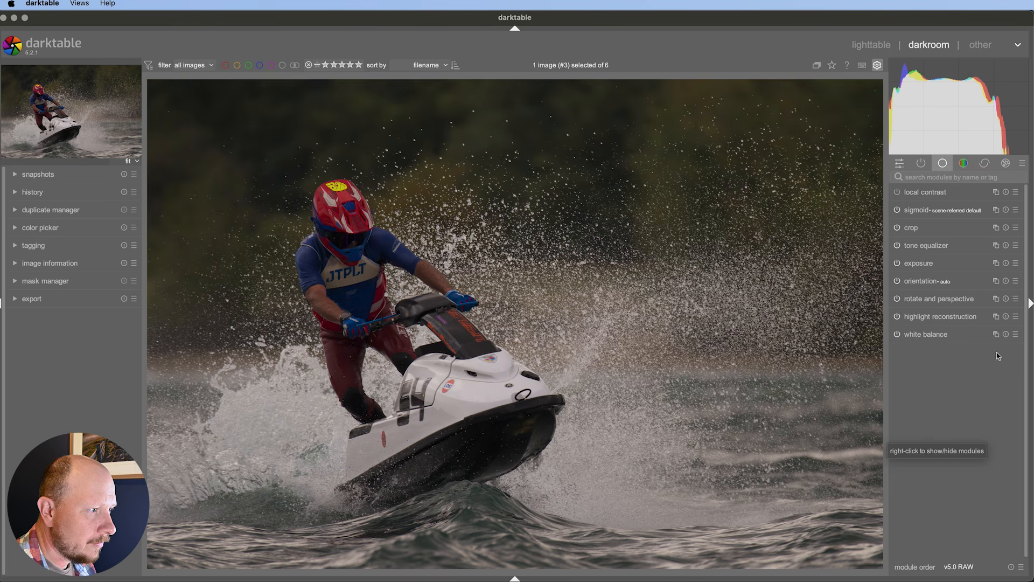
In color balance rgb, try and reset the hue shift, and raise the global vibrance to about +8.6%
left_click(943, 164)
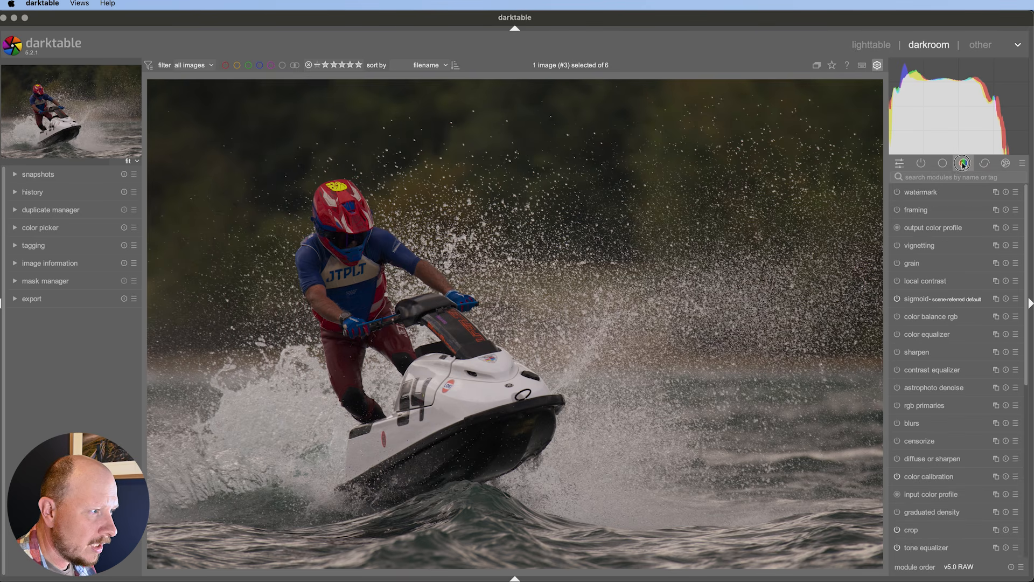
left_click(963, 164)
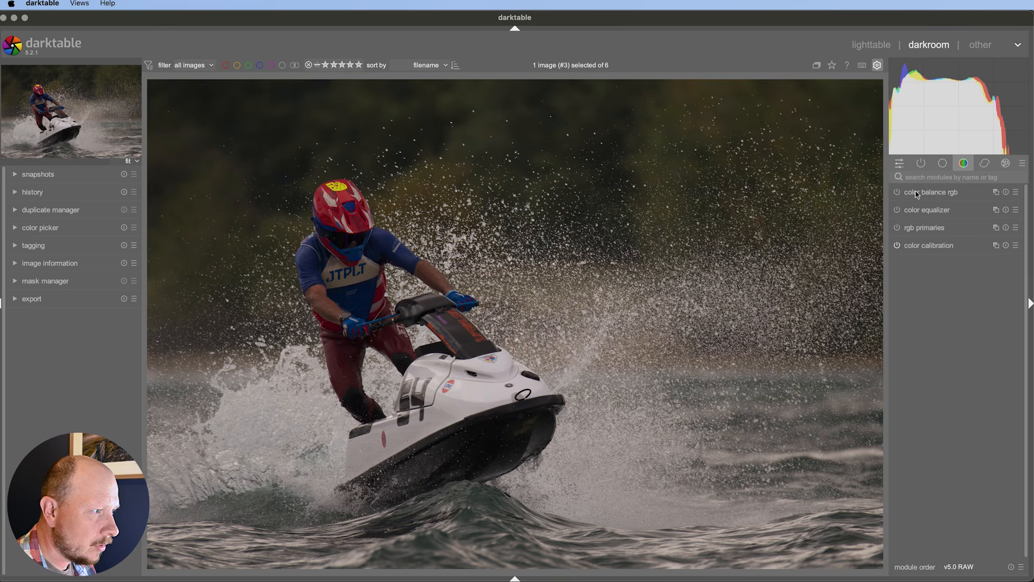
left_click(917, 193)
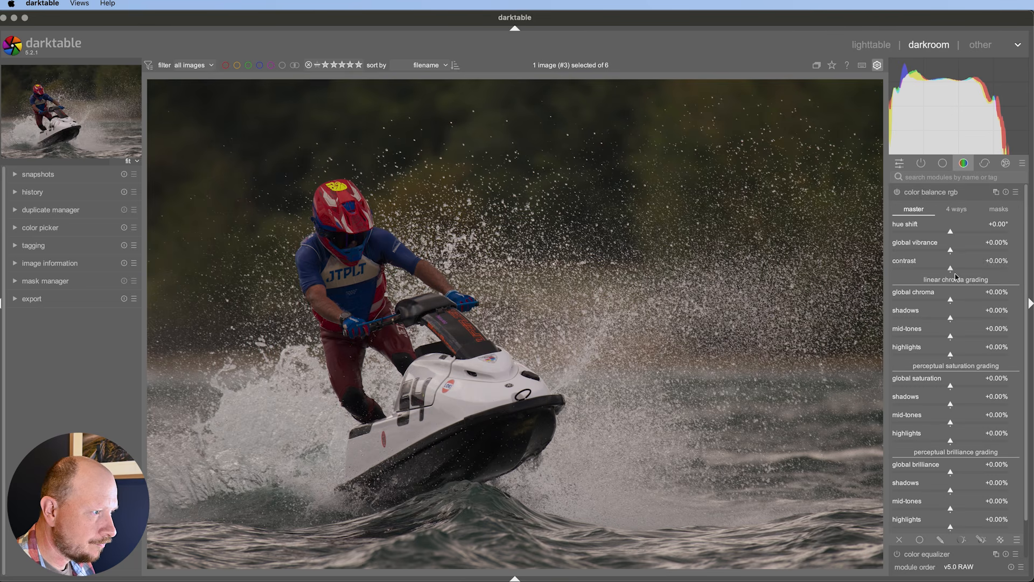
mouse_move(951, 233)
left_mouse_down()
mouse_move(963, 233)
mouse_move(940, 233)
mouse_move(952, 234)
left_mouse_up()
double_click(952, 235)
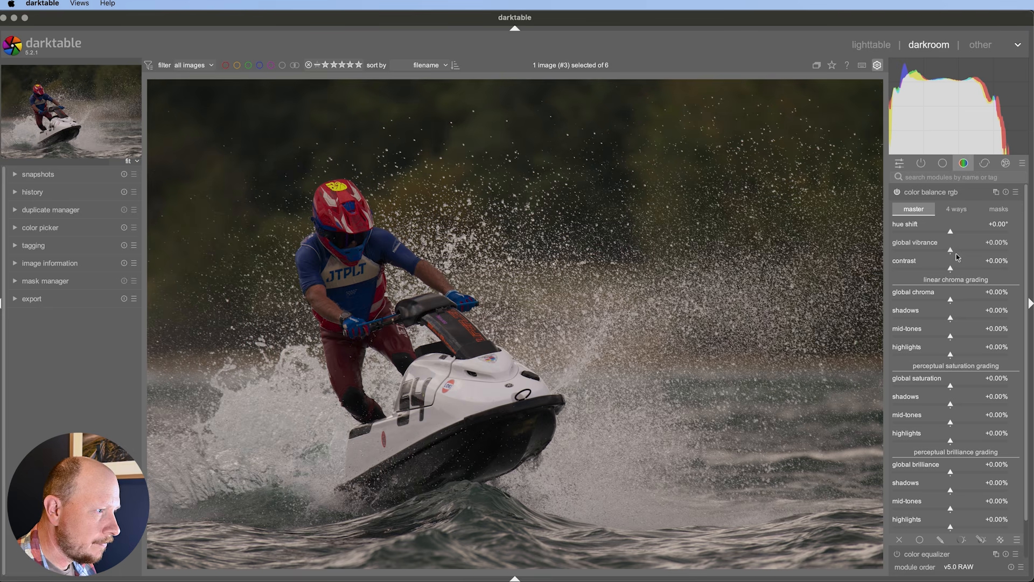
left_click_drag(951, 252, 962, 251)
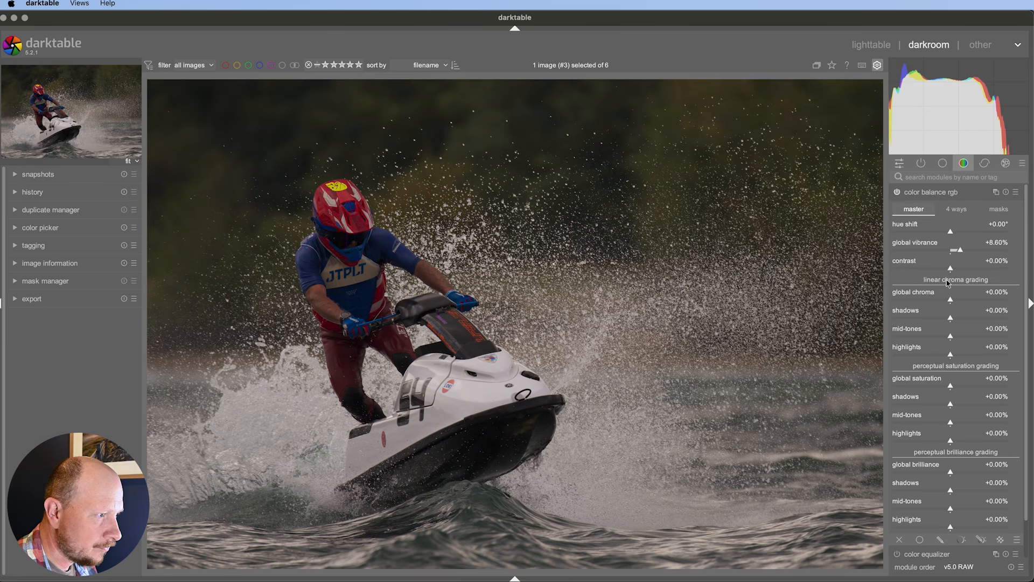
Try changing the contrast, global chroma and global saturation in color balance rgb, resetting each to 0%
mouse_move(950, 269)
left_mouse_down()
mouse_move(938, 269)
mouse_move(950, 269)
left_mouse_up()
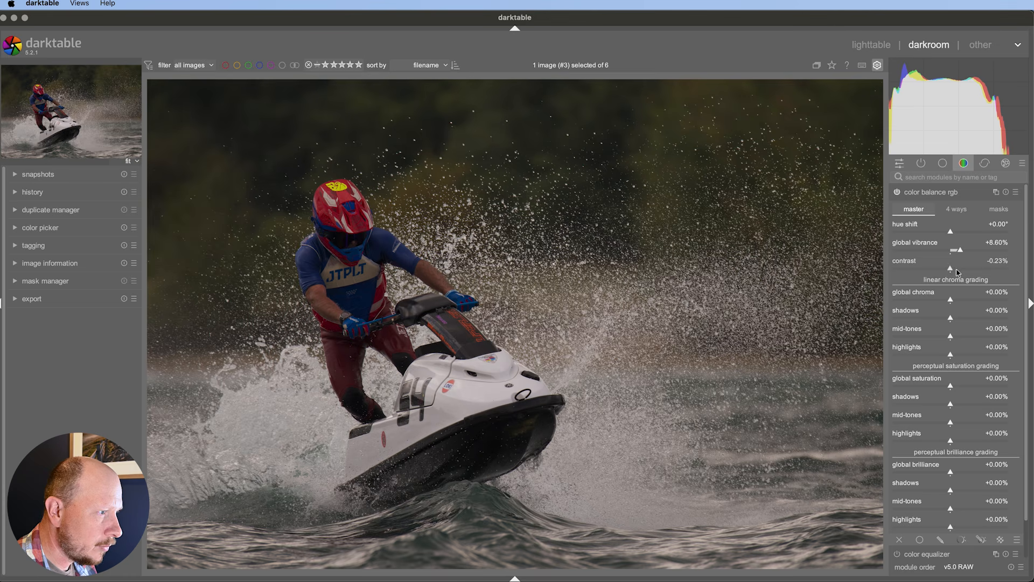
double_click(952, 272)
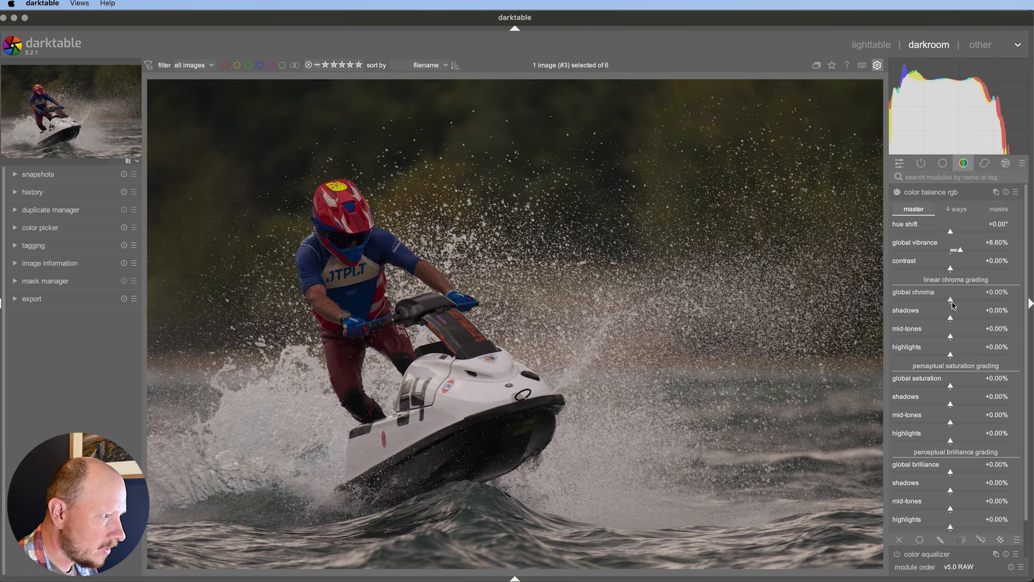
left_click_drag(952, 305, 932, 300)
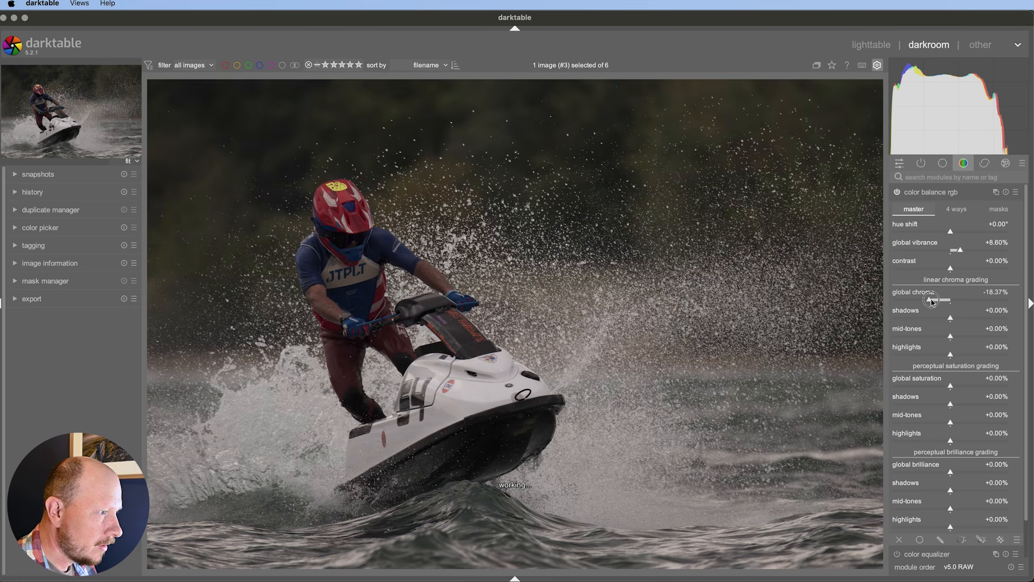
double_click(932, 301)
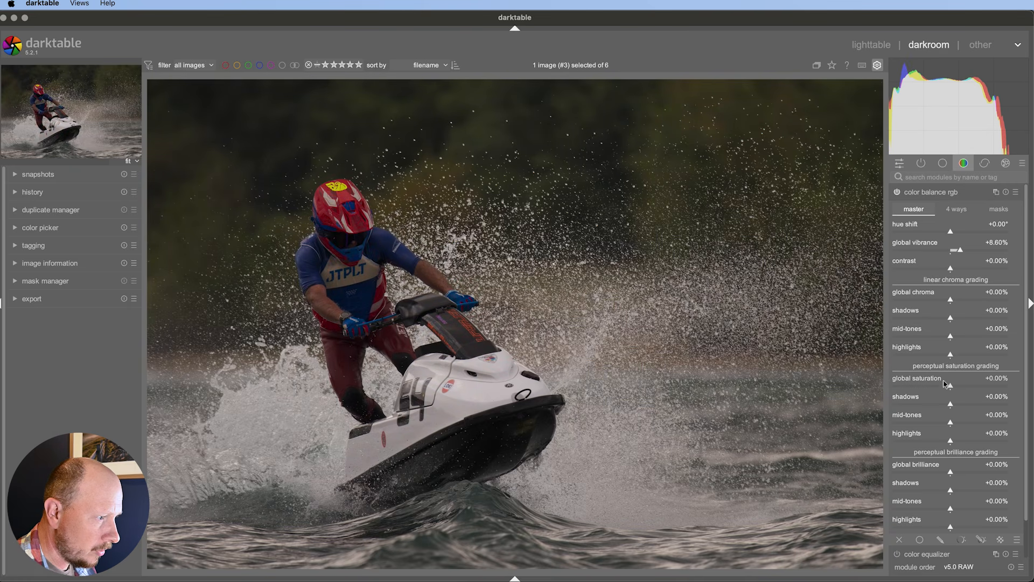
mouse_move(950, 386)
left_mouse_down()
mouse_move(996, 387)
mouse_move(863, 387)
mouse_move(950, 387)
left_mouse_up()
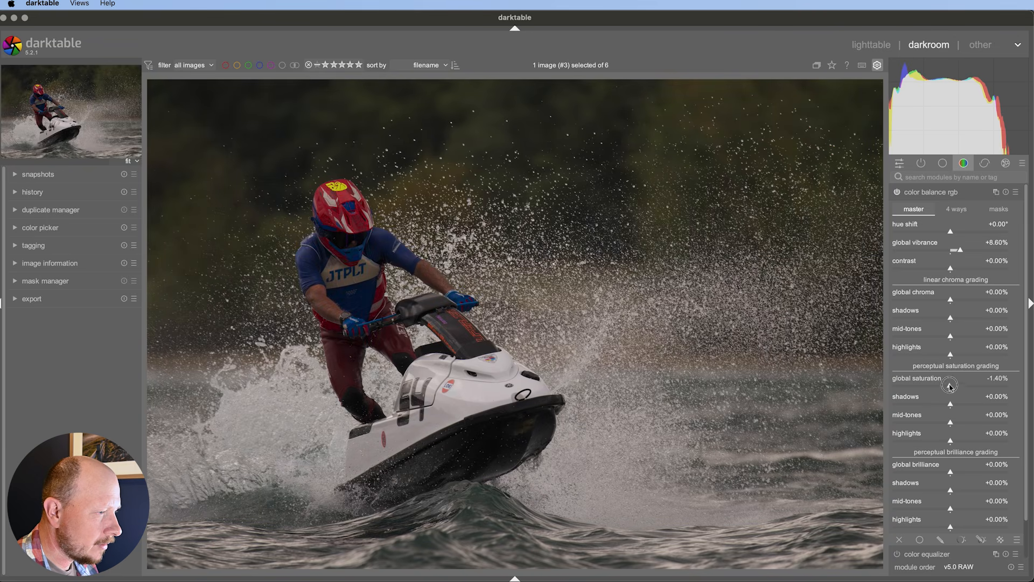
double_click(950, 387)
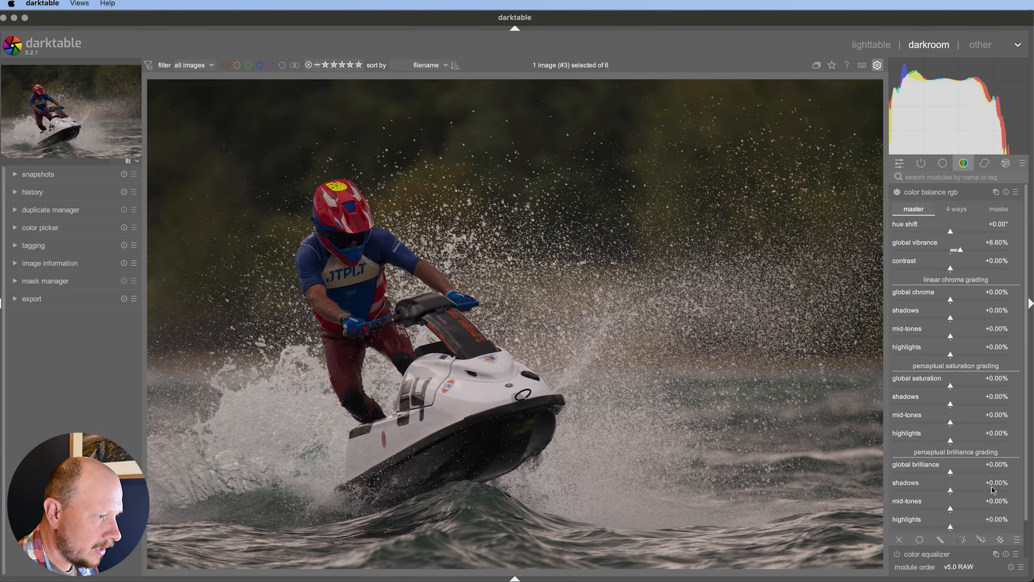
Raise the perceptual brilliance of the shadows to +19.07% and mid-tones to +11.63%, and try a shadows chroma of +11.63% before resetting it
left_click_drag(951, 491, 950, 528)
double_click(950, 528)
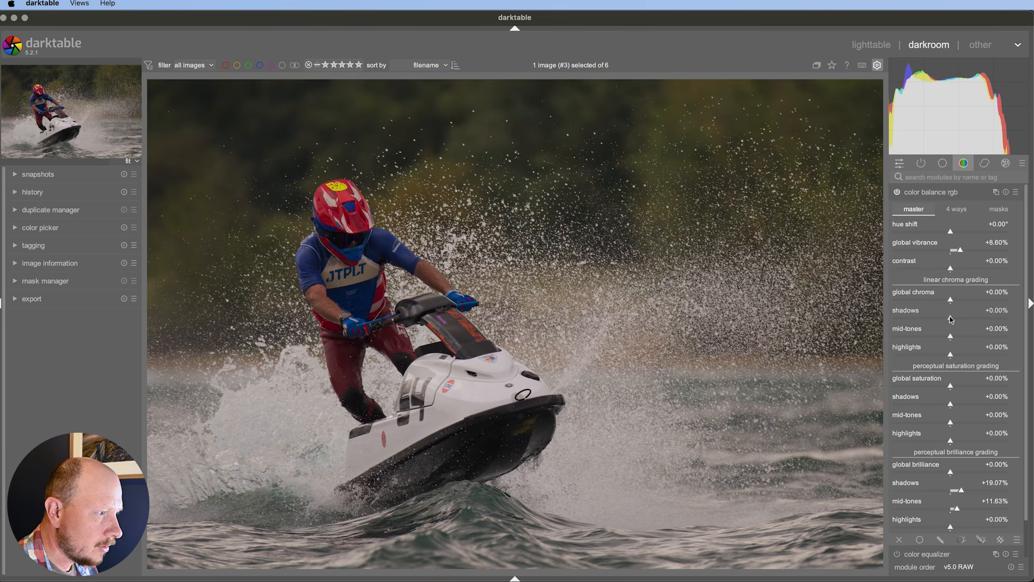
mouse_move(950, 319)
left_mouse_down()
mouse_move(967, 319)
mouse_move(957, 318)
left_mouse_up()
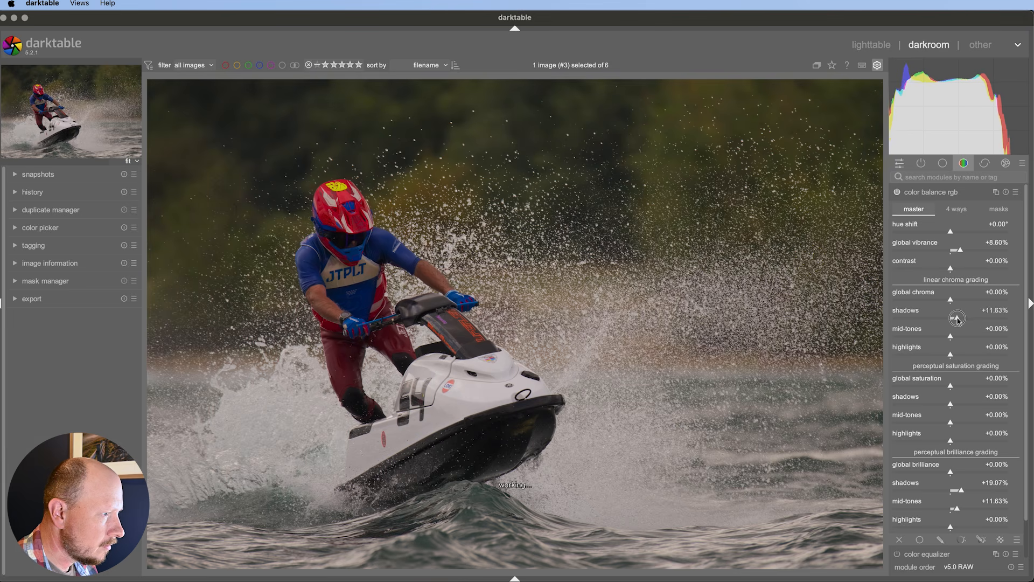
double_click(957, 318)
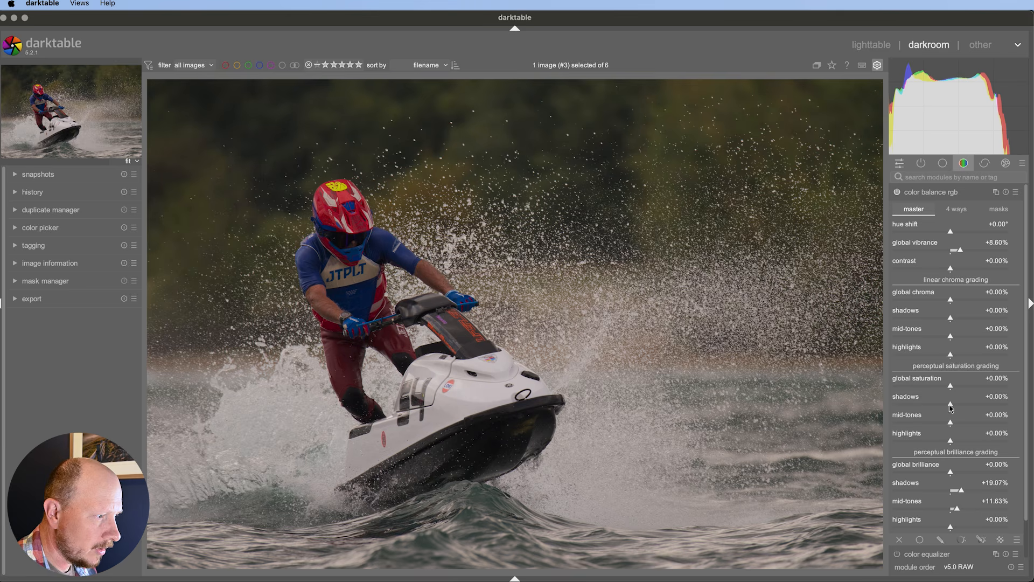
Set the perceptual saturation to +5.12% for shadows and +1.40% for mid-tones, and collapse color balance rgb
mouse_move(950, 405)
left_mouse_down()
mouse_move(969, 403)
mouse_move(953, 406)
left_mouse_up()
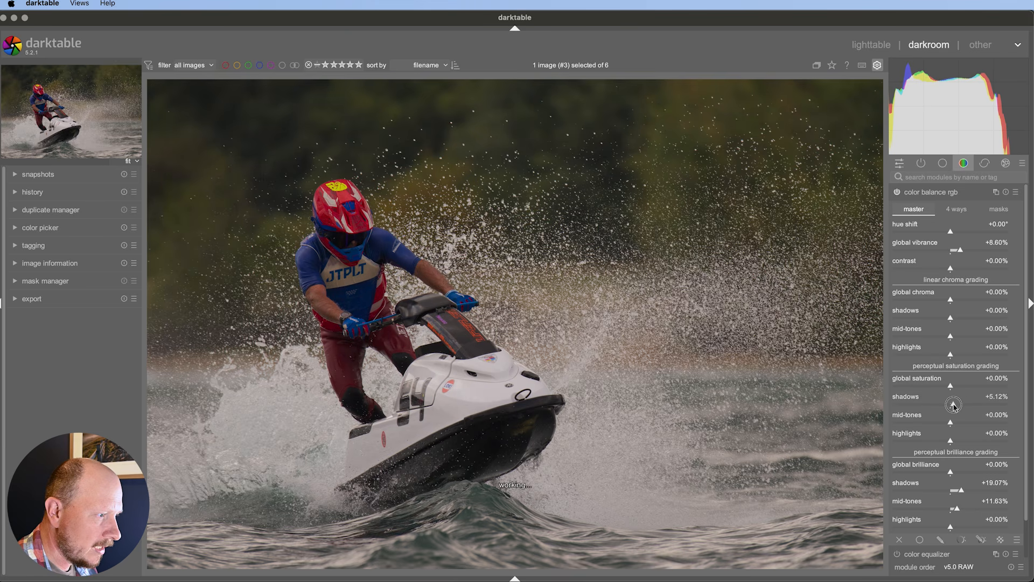
left_click(951, 424)
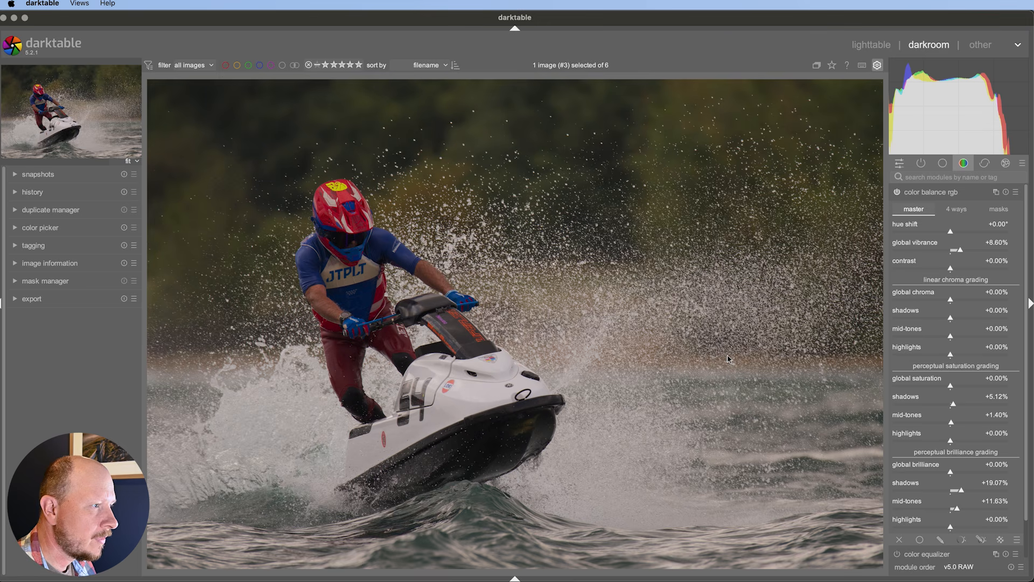
left_click(937, 195)
Search the modules for "contrast" and raise the coarse end of the luma curve in the contrast equalizer
left_click(942, 164)
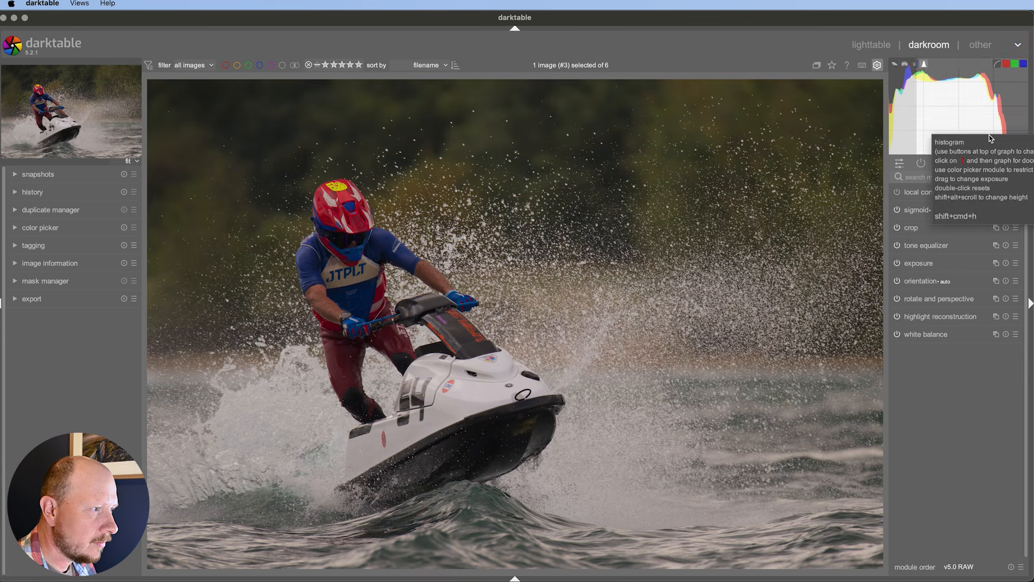
left_click(965, 165)
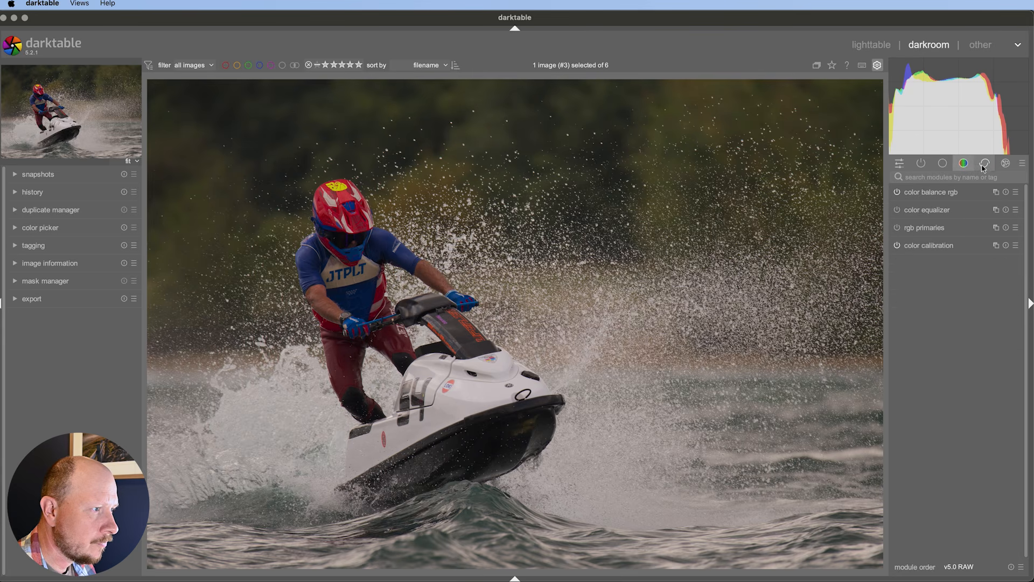
left_click(984, 165)
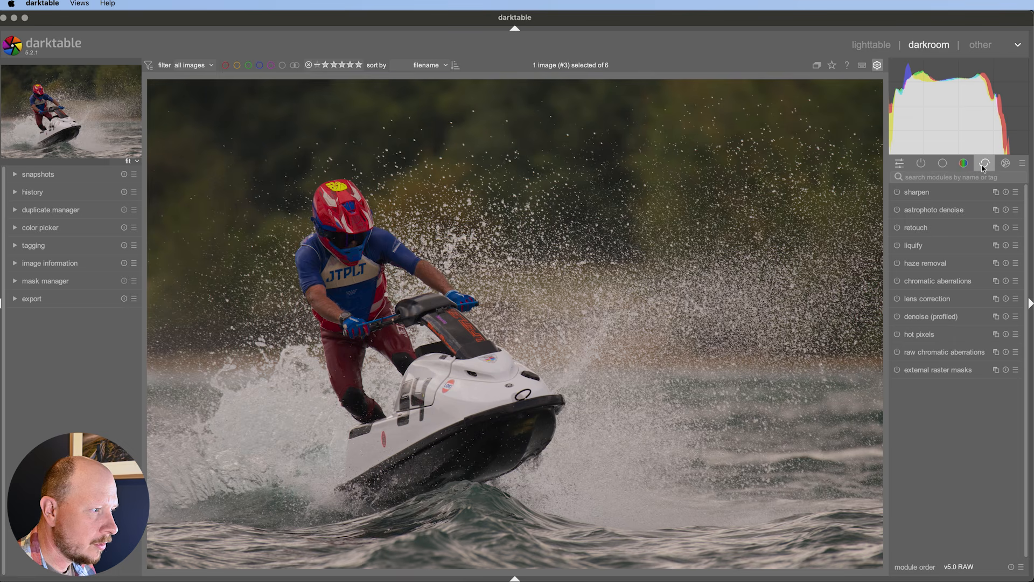
left_click(926, 177)
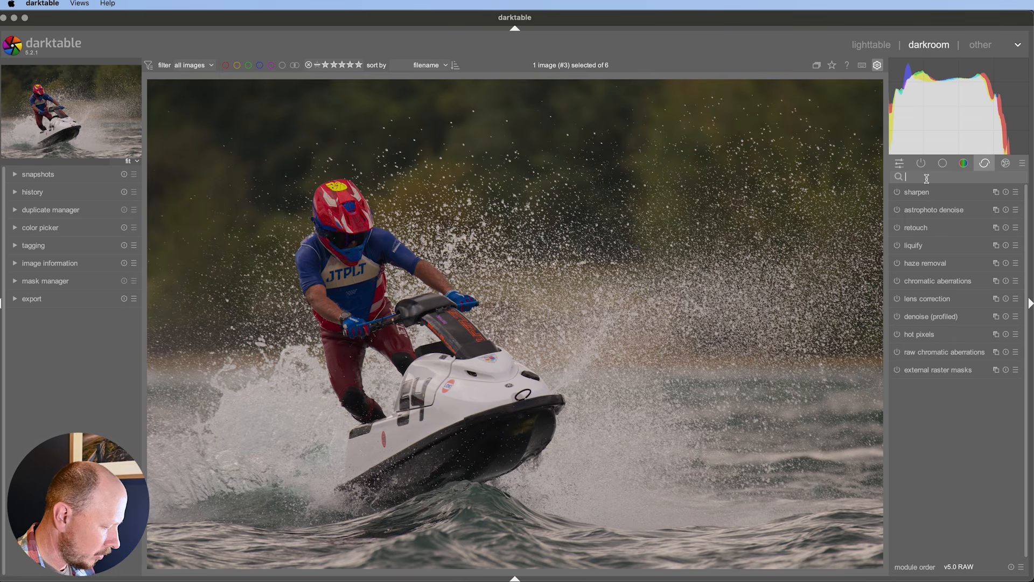
type("contrast")
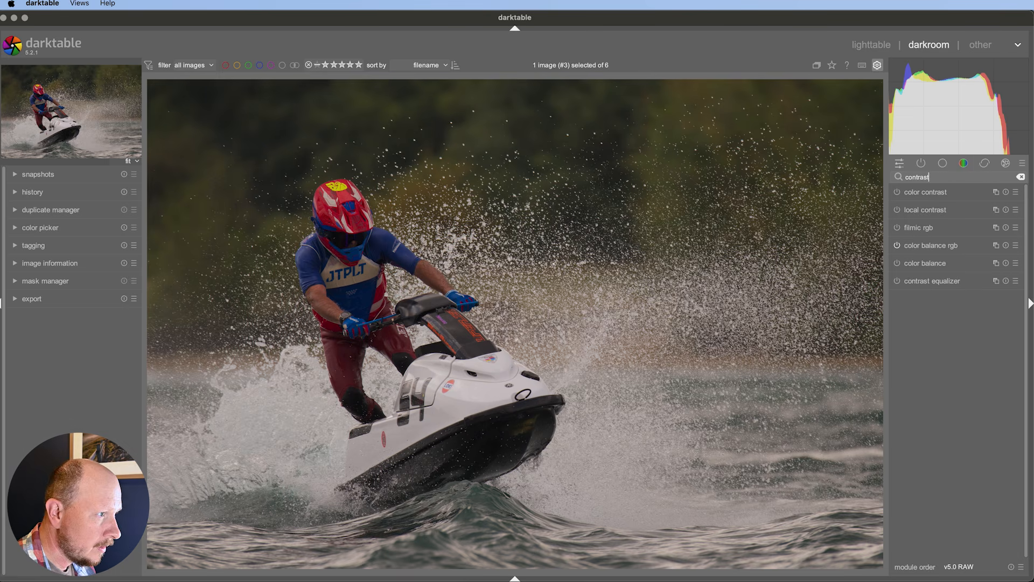
left_click(926, 283)
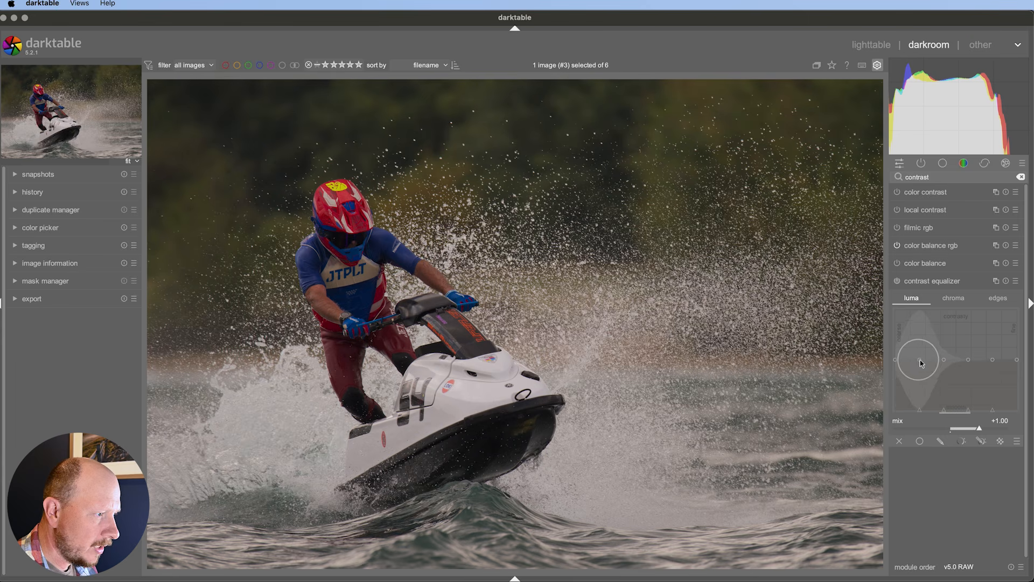
mouse_move(920, 360)
left_mouse_down()
mouse_move(921, 369)
mouse_move(920, 346)
left_mouse_up()
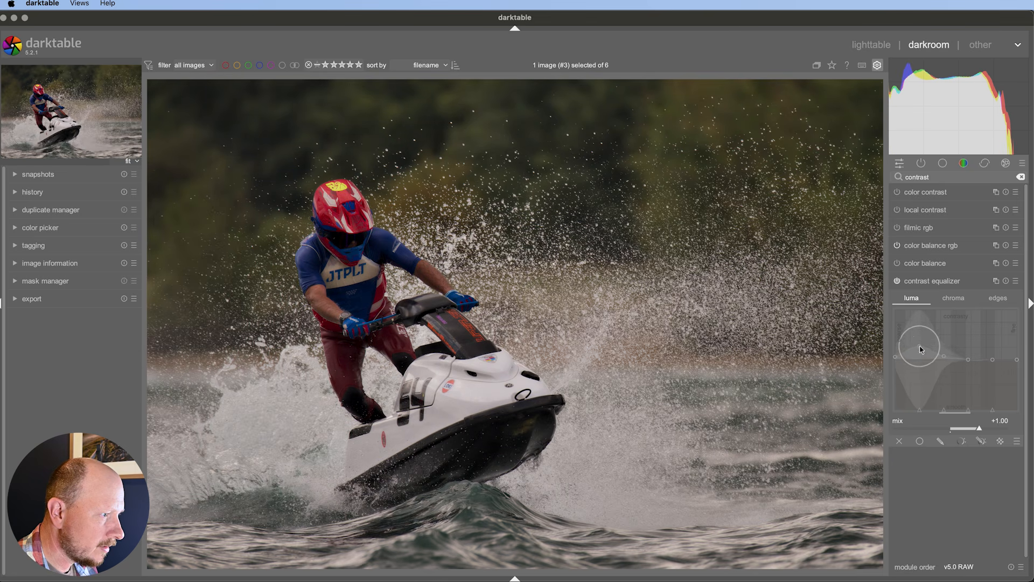
Try lowering the coarse end and strongly raising the middle of the contrast equalizer's luma curve, then reset the curve
left_click_drag(919, 349, 920, 356)
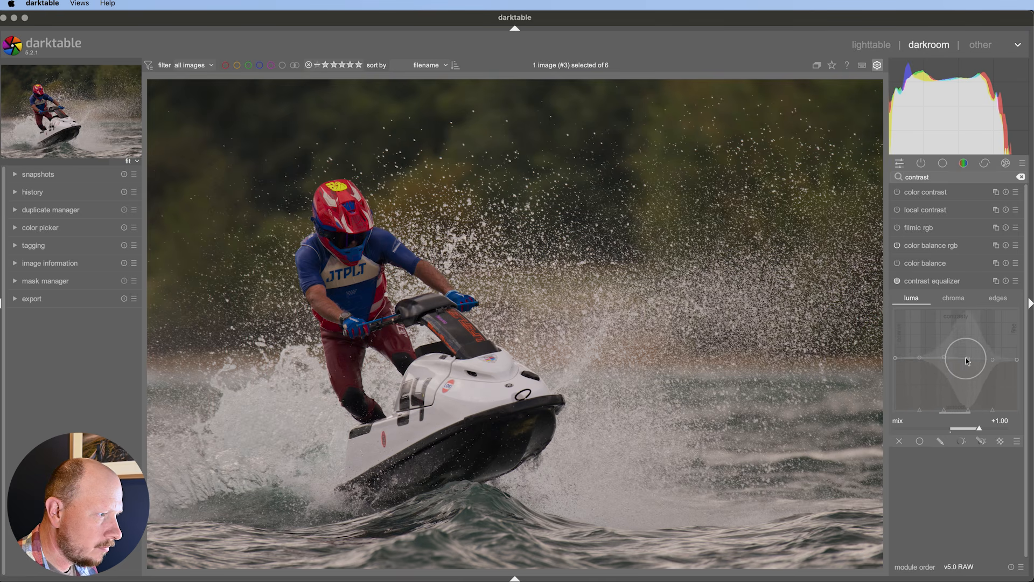
left_click_drag(962, 357, 942, 323)
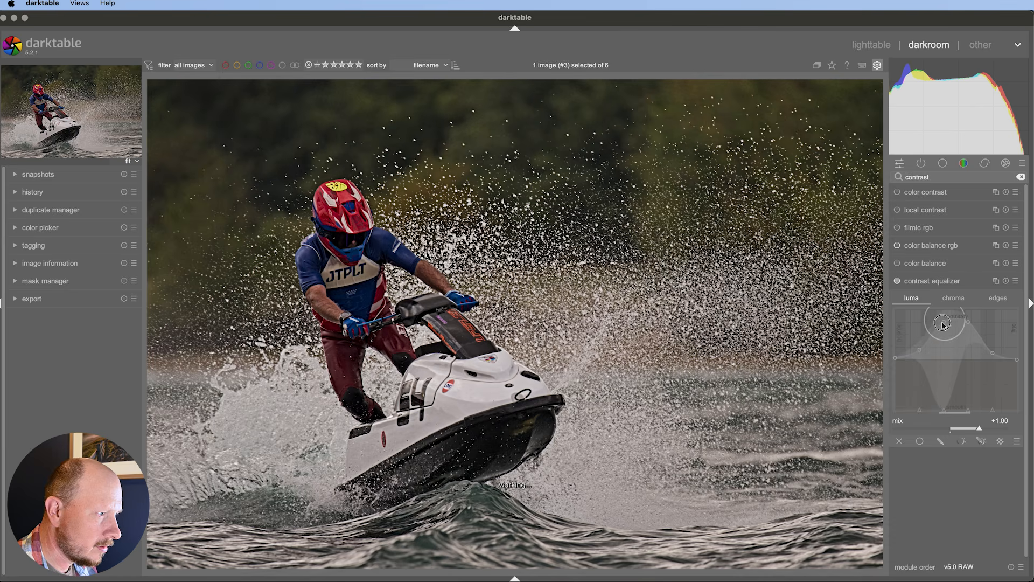
double_click(942, 325)
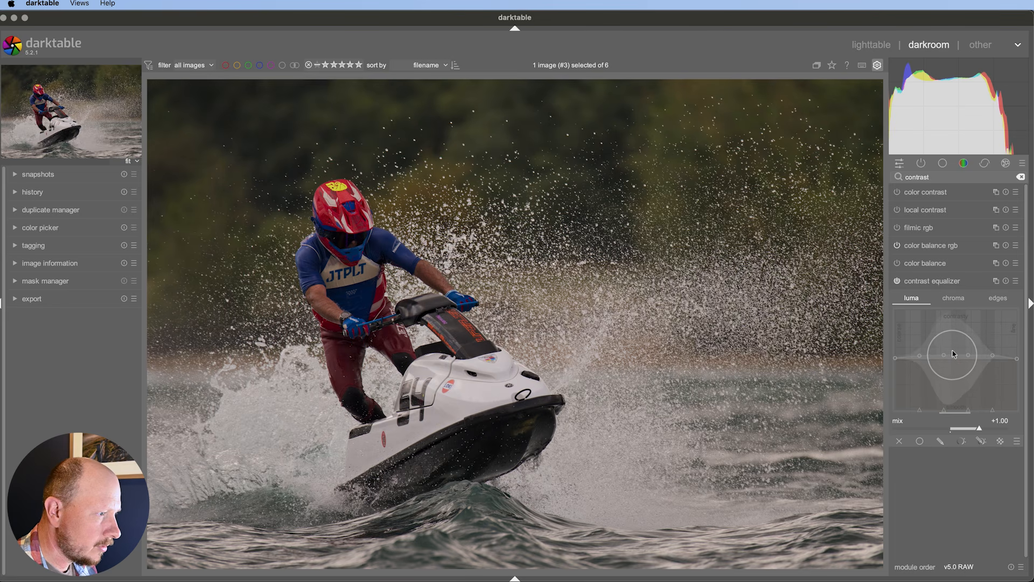
Try a wider area of influence on the contrast equalizer's luma curve and raise its middle slightly, then reset the curve
scroll(952, 353, "down", 8)
scroll(953, 353, "down", 6)
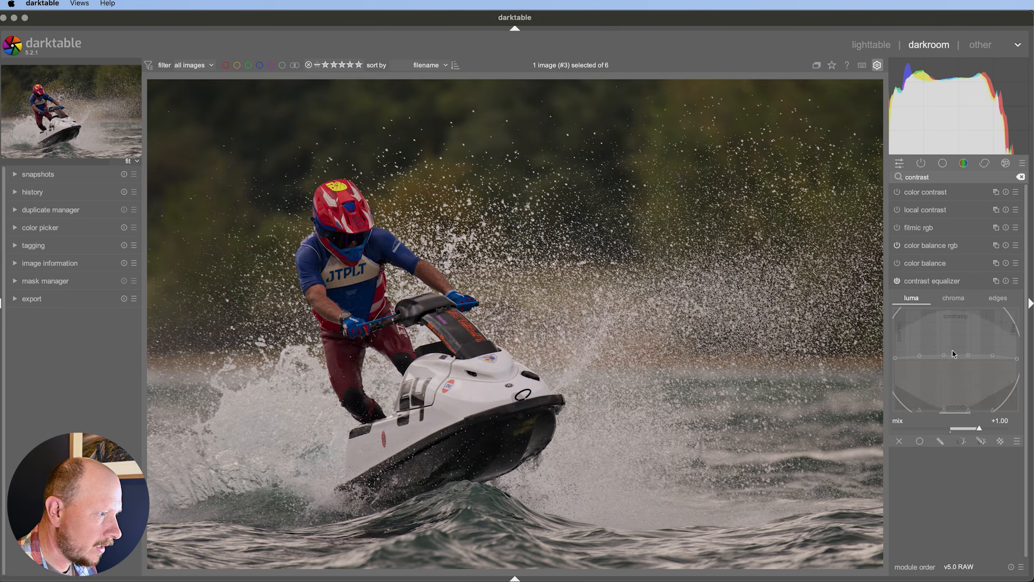
scroll(958, 360, "up", 12)
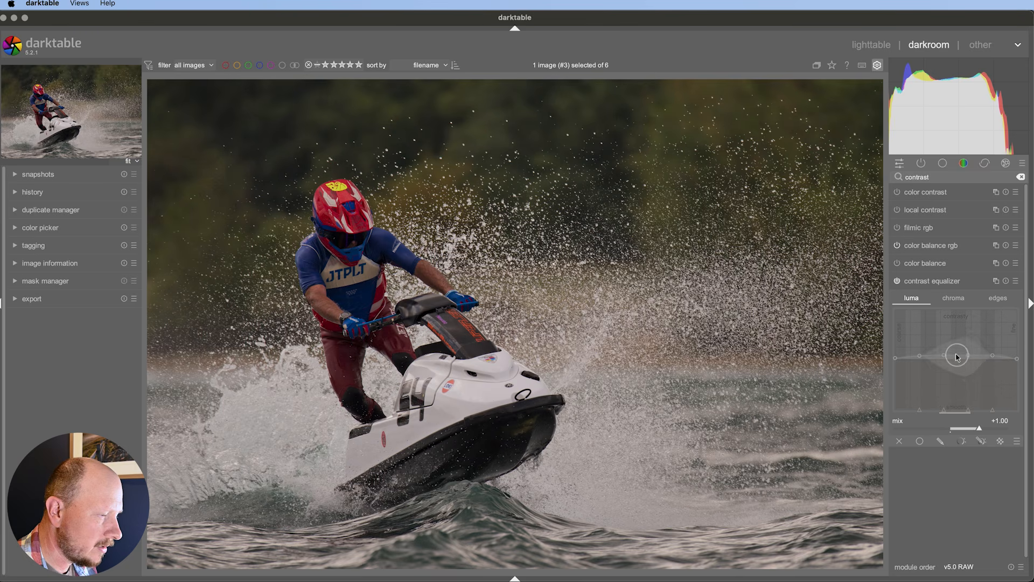
scroll(956, 358, "down", 1)
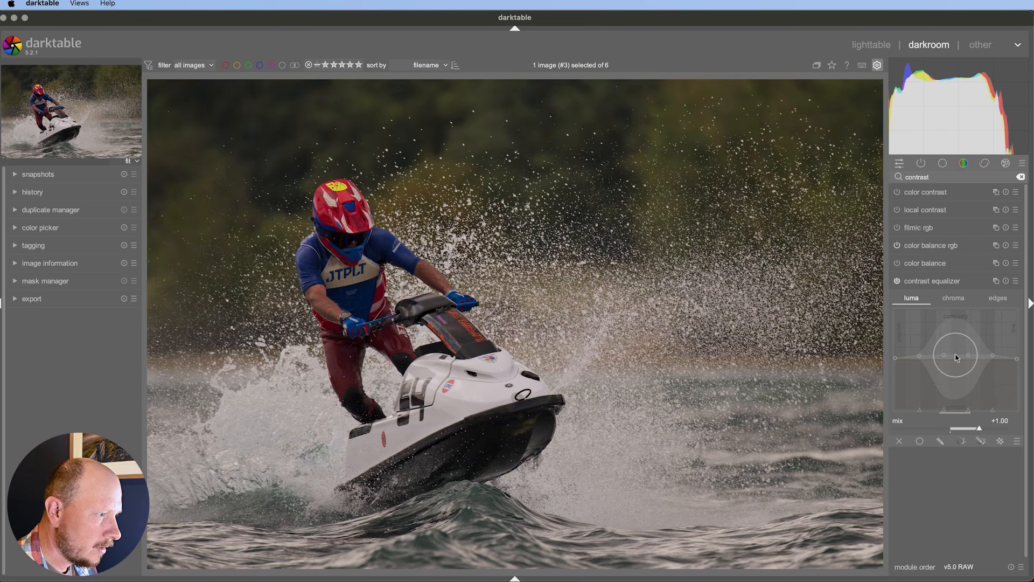
scroll(957, 357, "down", 3)
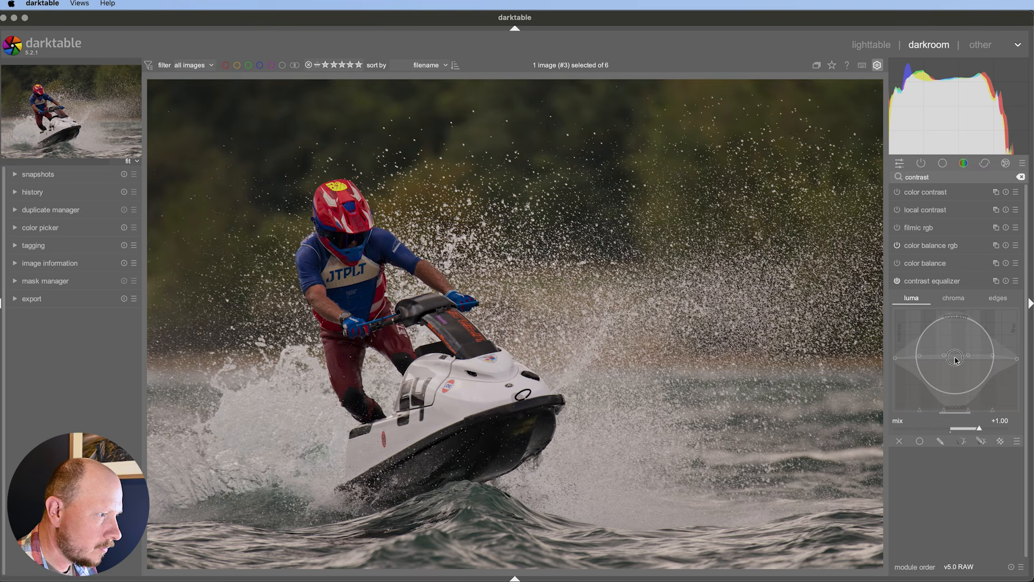
left_click_drag(956, 360, 956, 353)
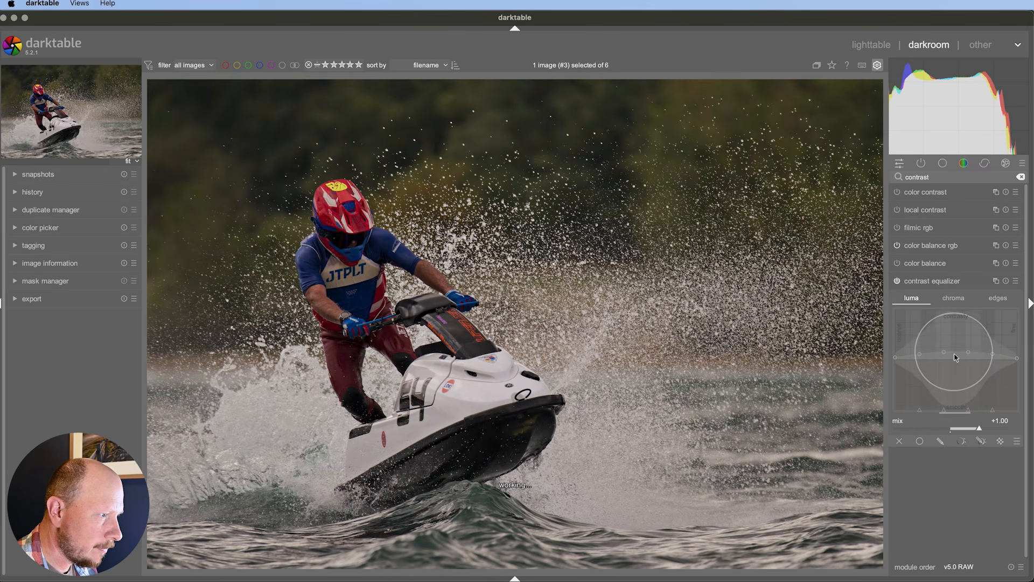
double_click(956, 354)
Raise the contrast equalizer's luma curve gently around the mid-size details, using a narrower area of influence and keeping the coarse end lower
left_click_drag(956, 351, 955, 356)
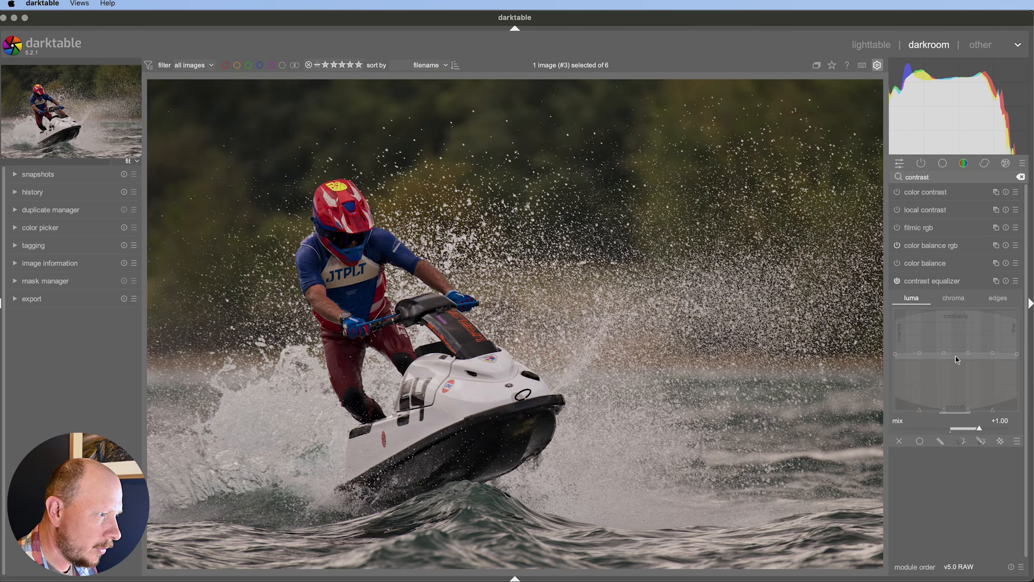
scroll(957, 356, "up", 10)
scroll(956, 355, "up", 3)
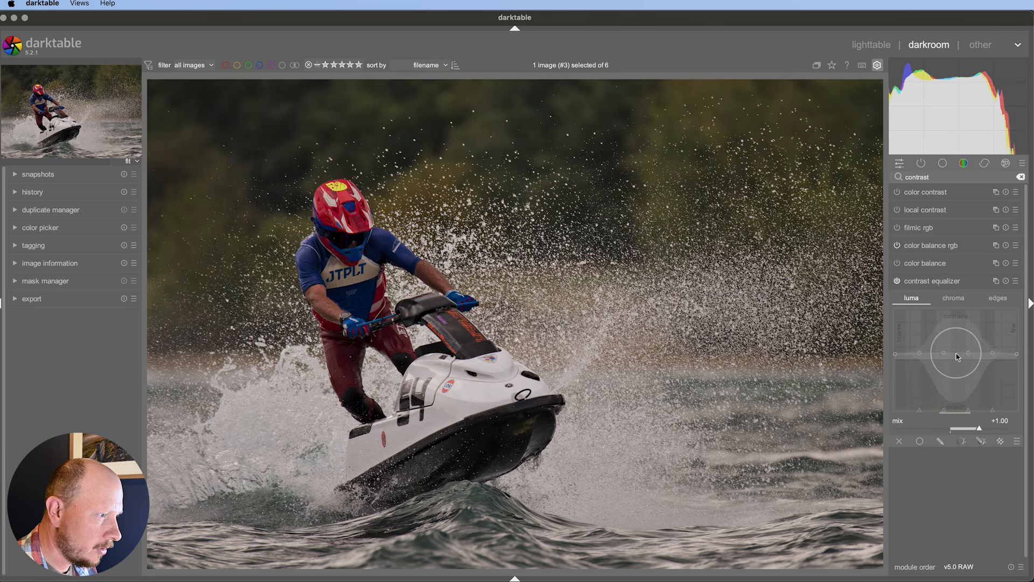
mouse_move(923, 354)
left_mouse_down()
mouse_move(903, 359)
mouse_move(965, 358)
left_mouse_up()
scroll(926, 356, "up", 2)
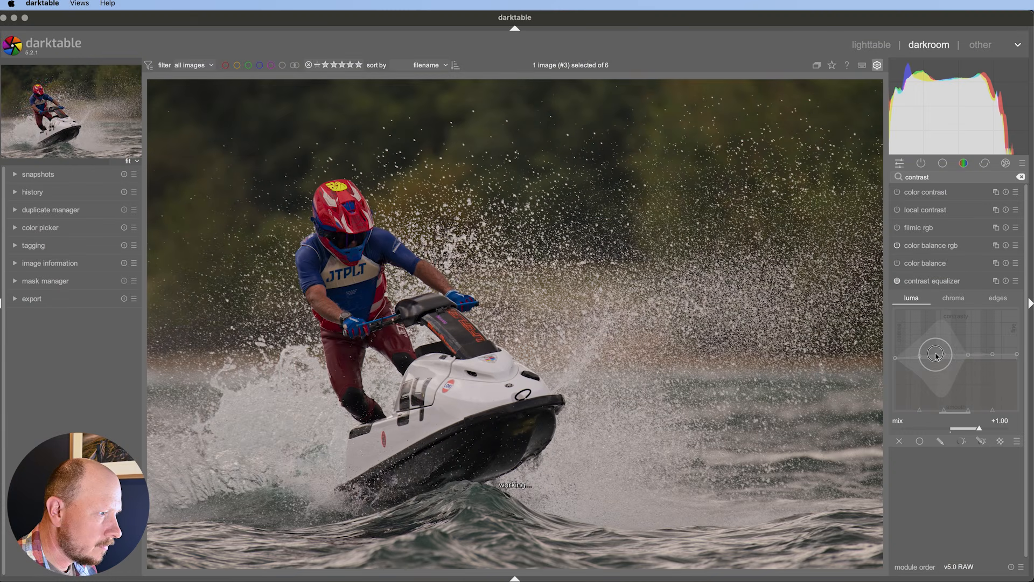
left_click_drag(935, 355, 960, 354)
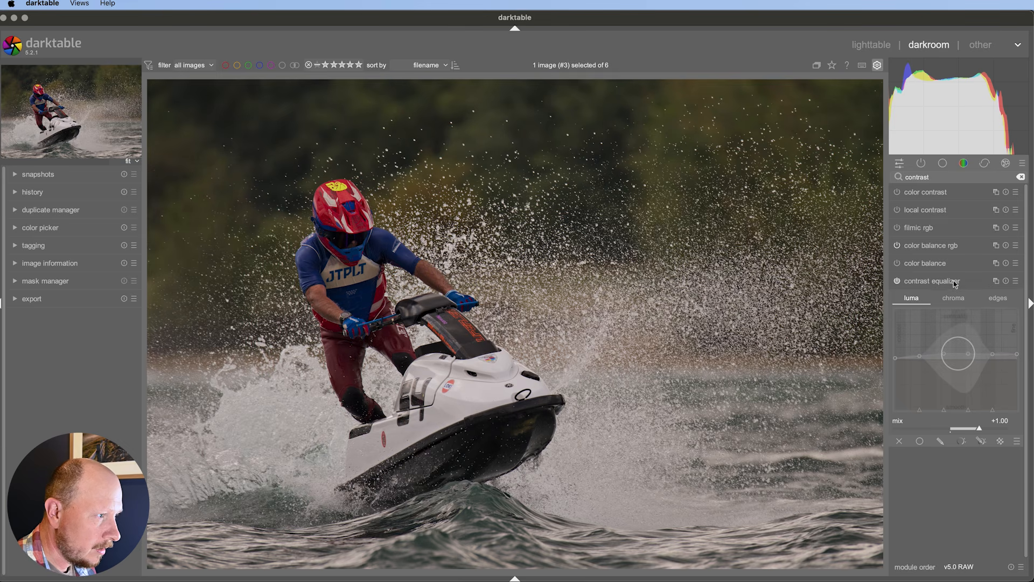
Rename the contrast equalizer instance as "clarity"
left_click(973, 281, "ctrl")
left_click(973, 282)
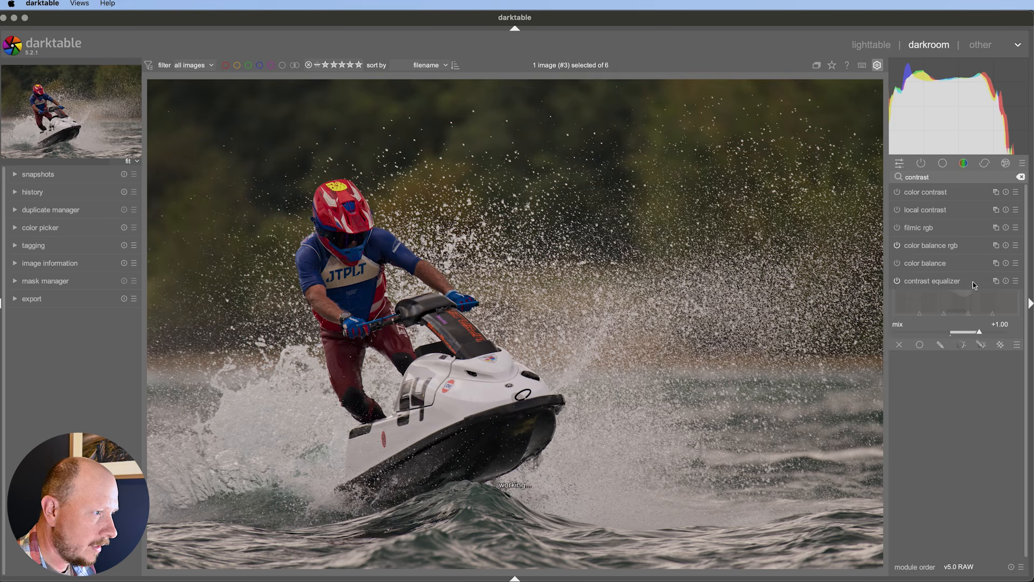
key("Escape")
left_click(966, 281, "ctrl")
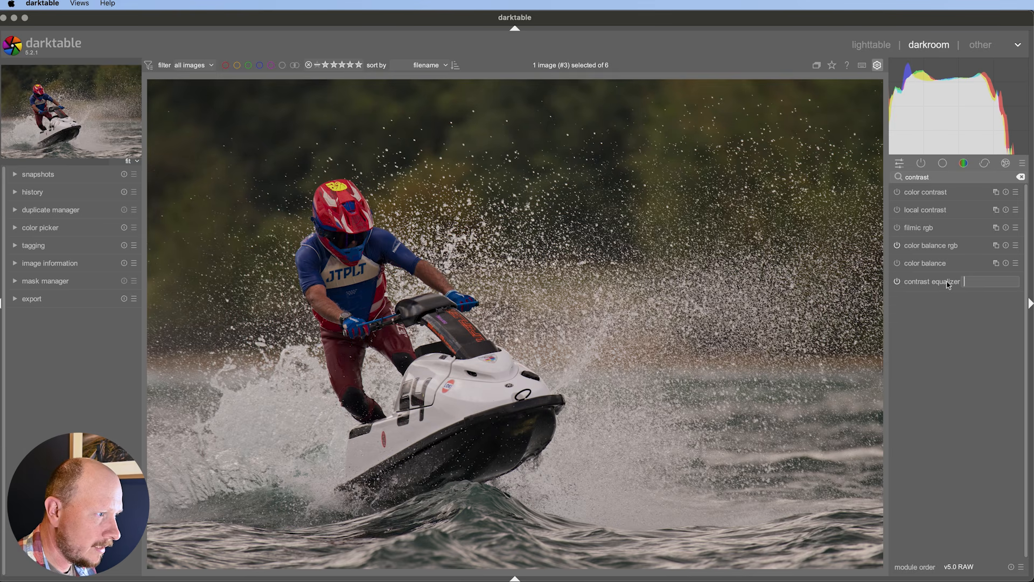
type("clarity")
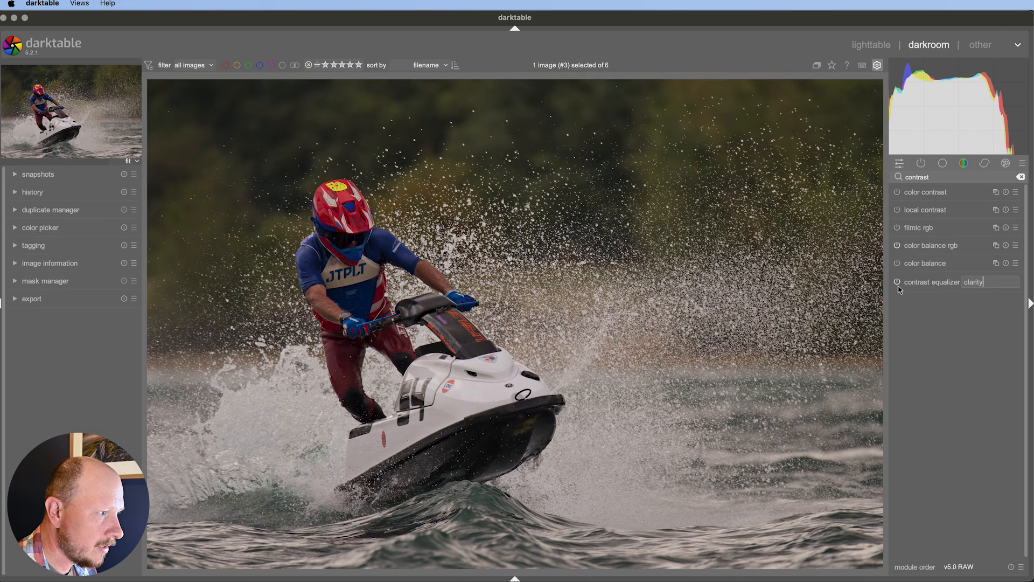
key("Return")
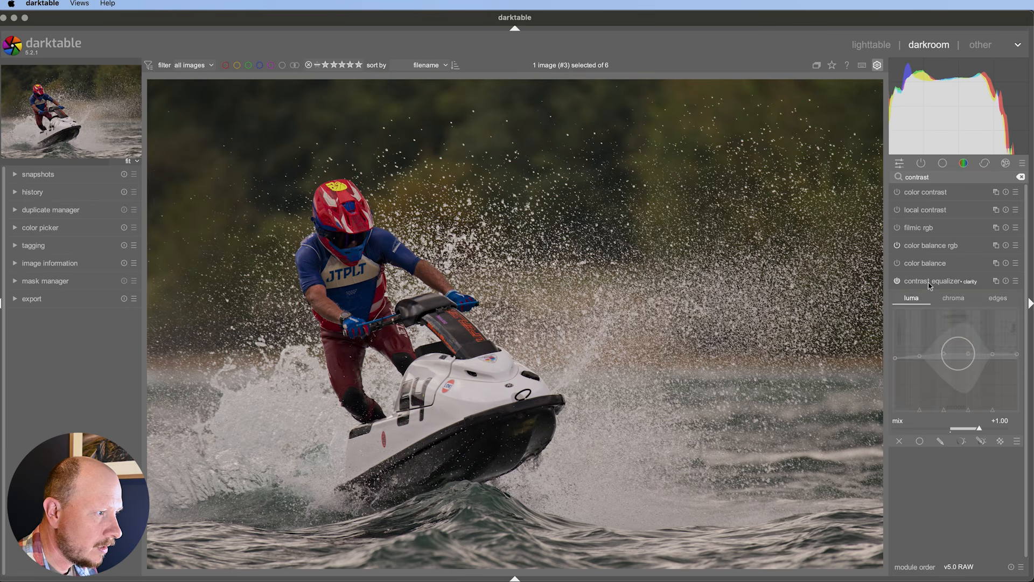
Add a new contrast equalizer instance and name it "texture"
left_click(995, 281)
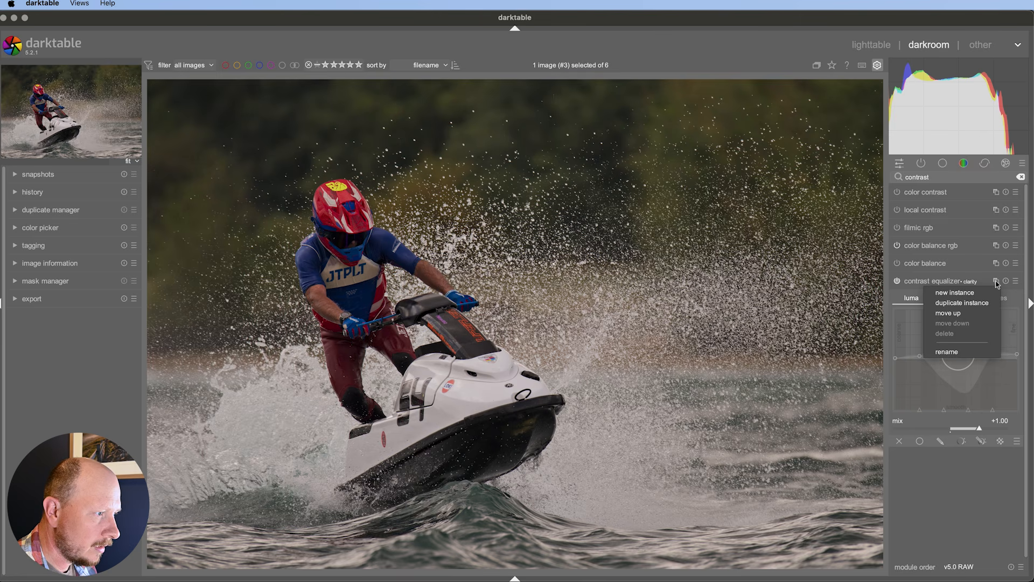
left_click(962, 293)
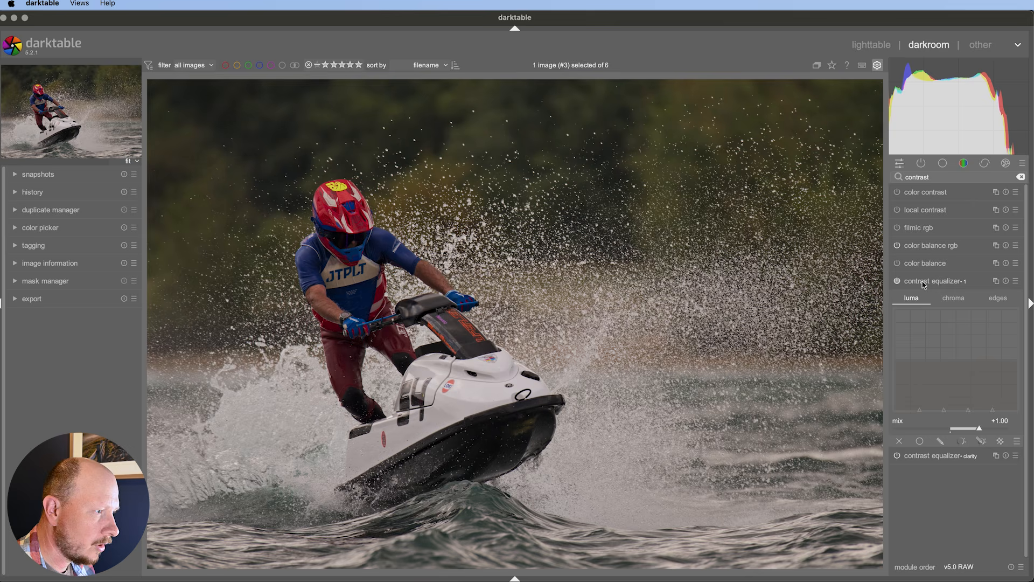
left_click(966, 281)
left_click(966, 284, "ctrl")
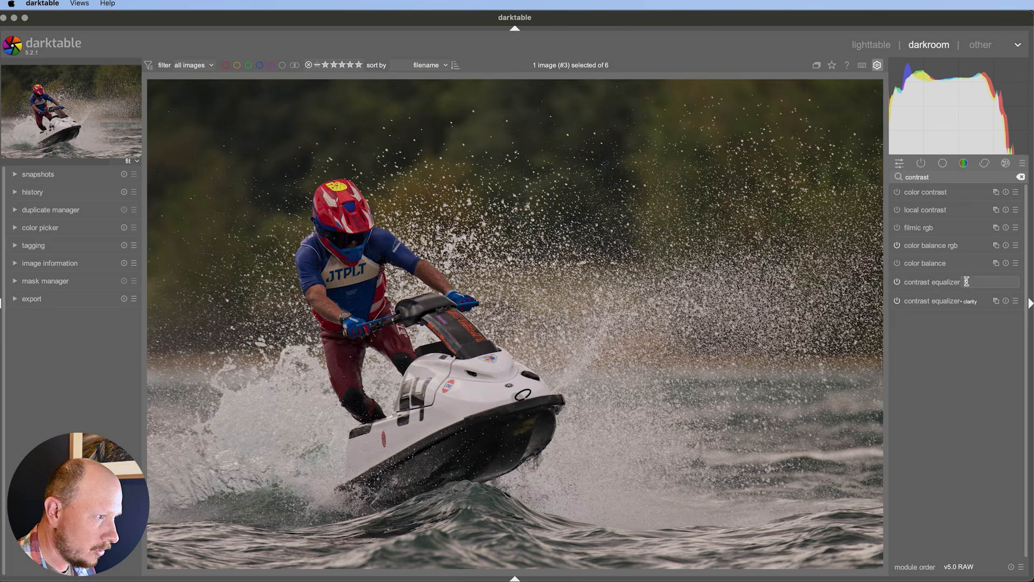
type("tex")
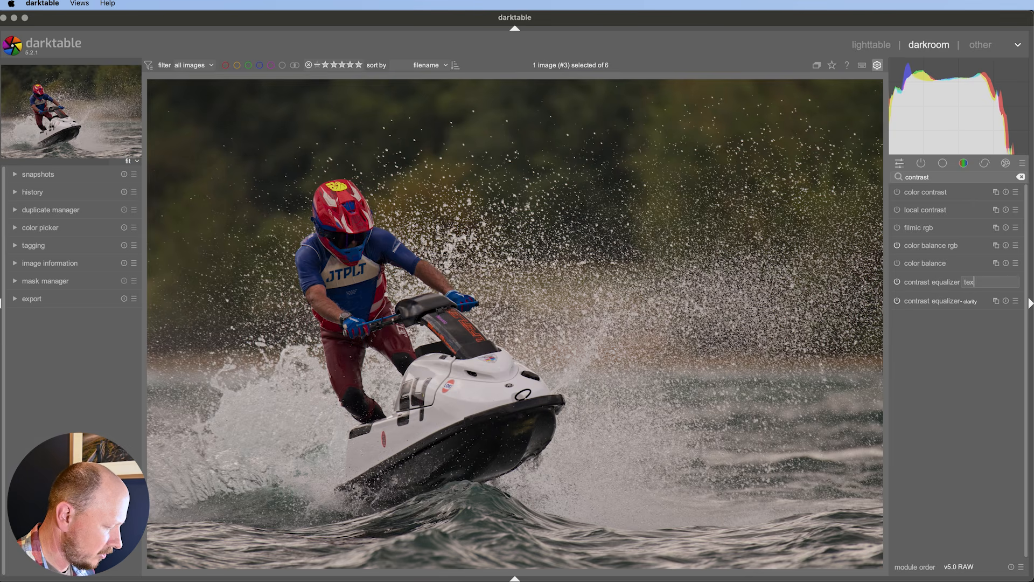
type("ture")
Raise the fine-detail end of the luma curve slightly in the texture instance of the contrast equalizer
left_click(927, 285)
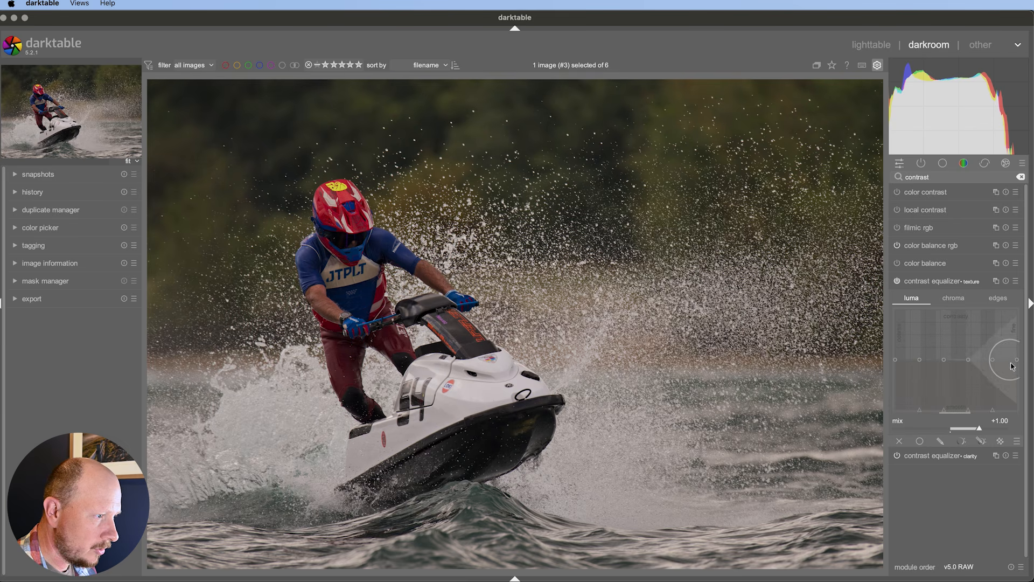
left_click_drag(1016, 360, 993, 354)
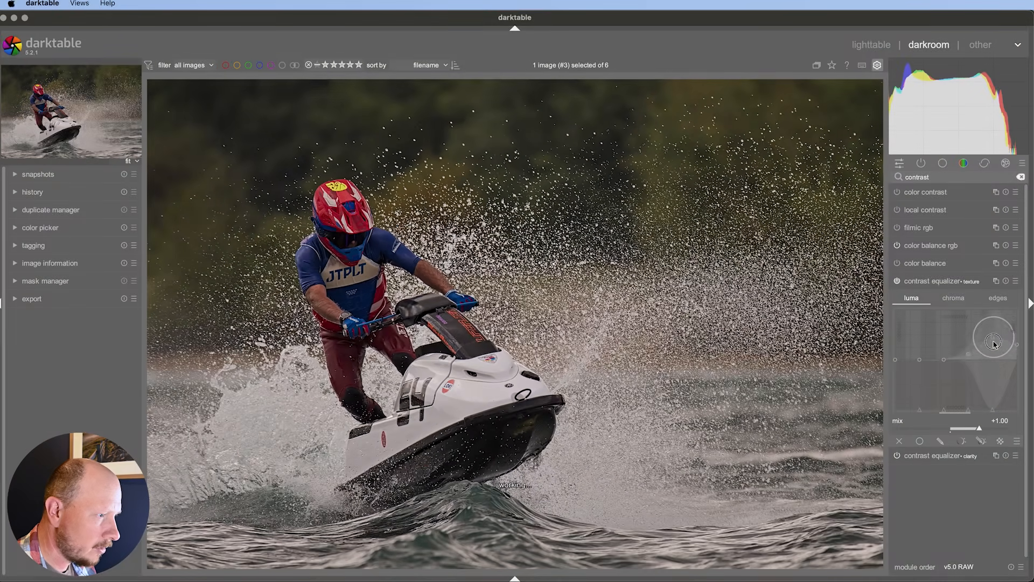
left_click_drag(994, 341, 994, 352)
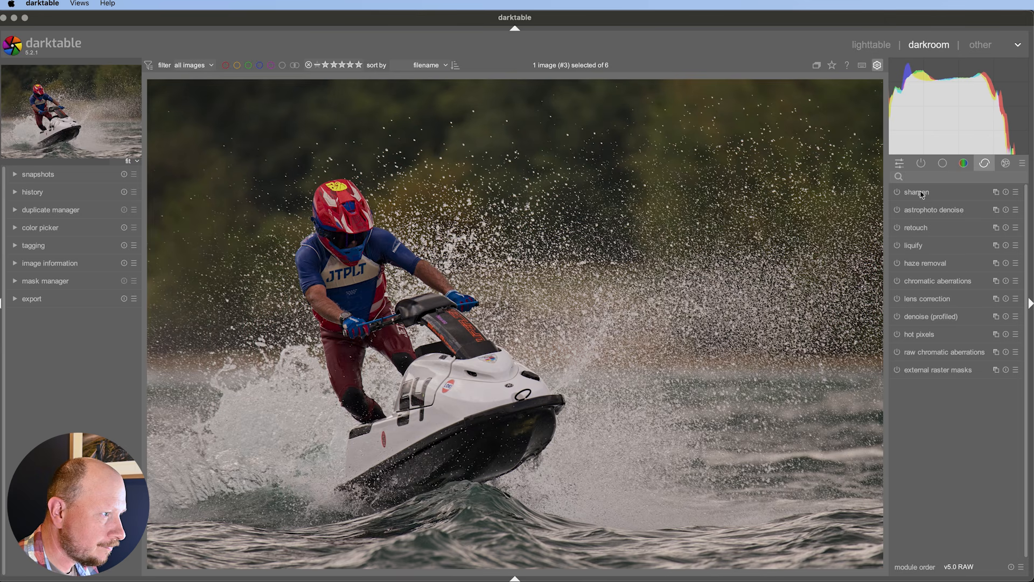
Sharpen the photo with a radius of 2.084 and an amount of 0.716 in the sharpen module
left_click(922, 193)
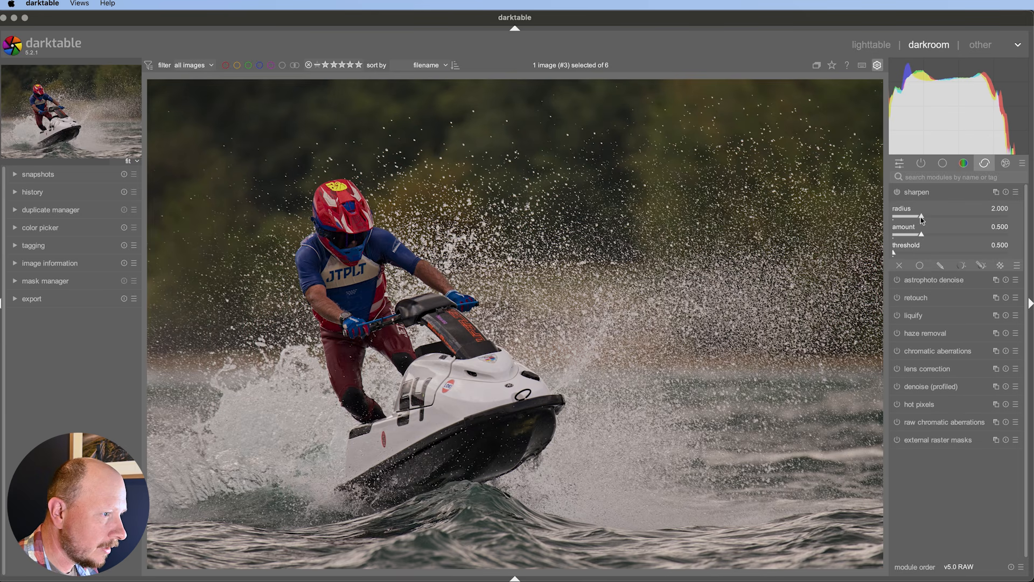
left_click_drag(922, 220, 930, 236)
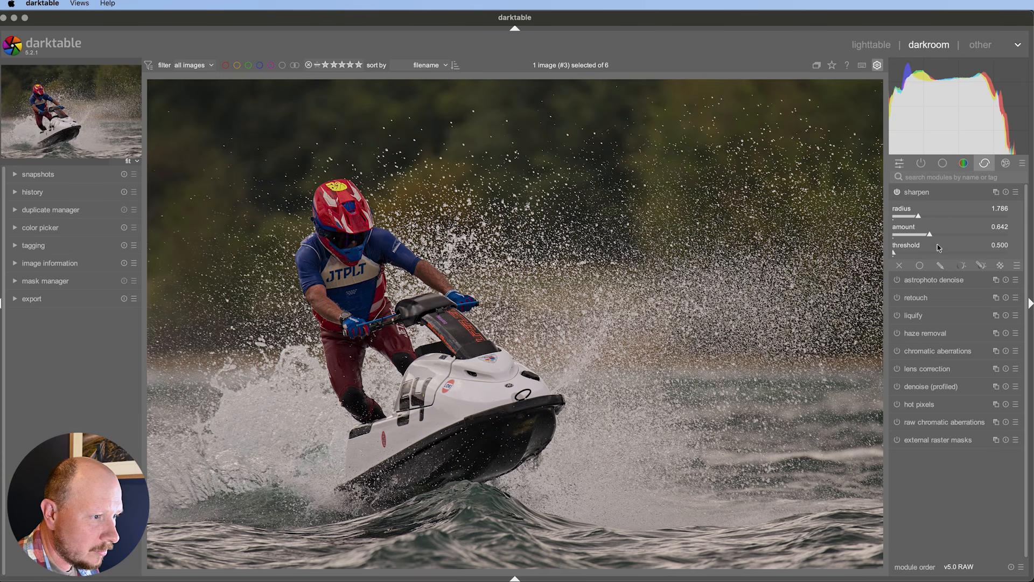
left_click(923, 216)
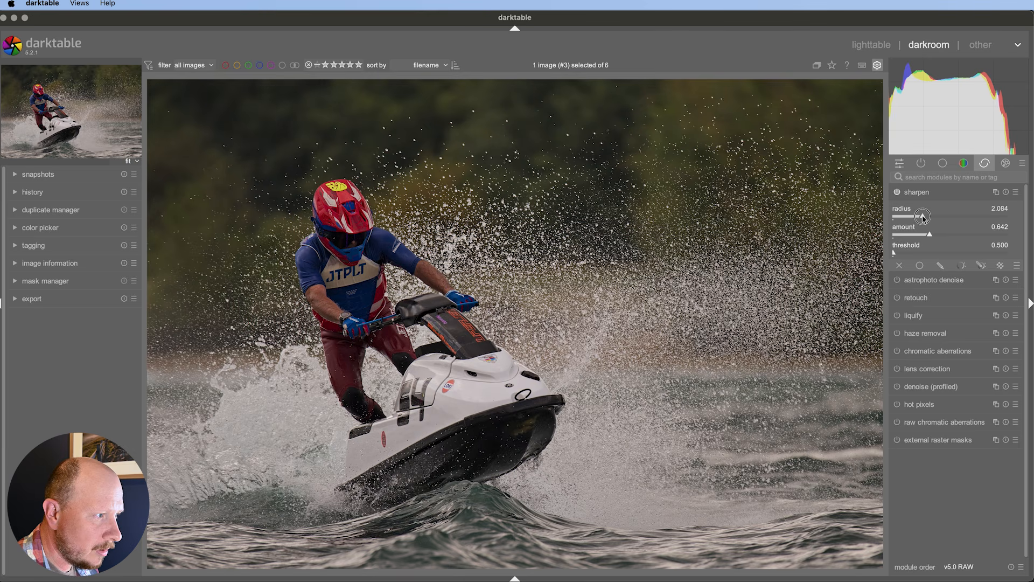
left_click(929, 235)
left_click_drag(929, 236, 934, 235)
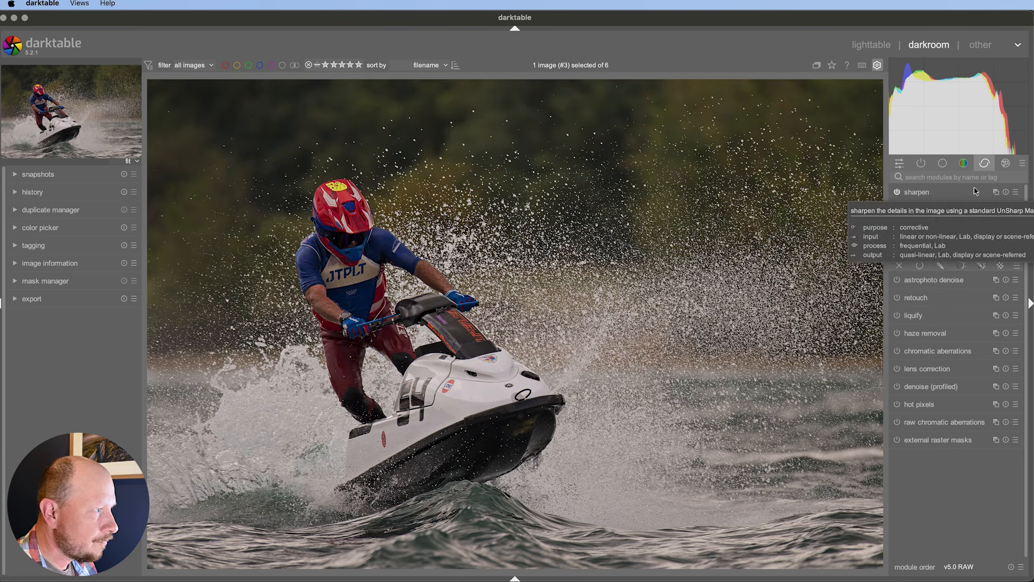
List the active modules, collapse sharpen, and set sigmoid's contrast to 1.791 and skew to +0.21
left_click(922, 164)
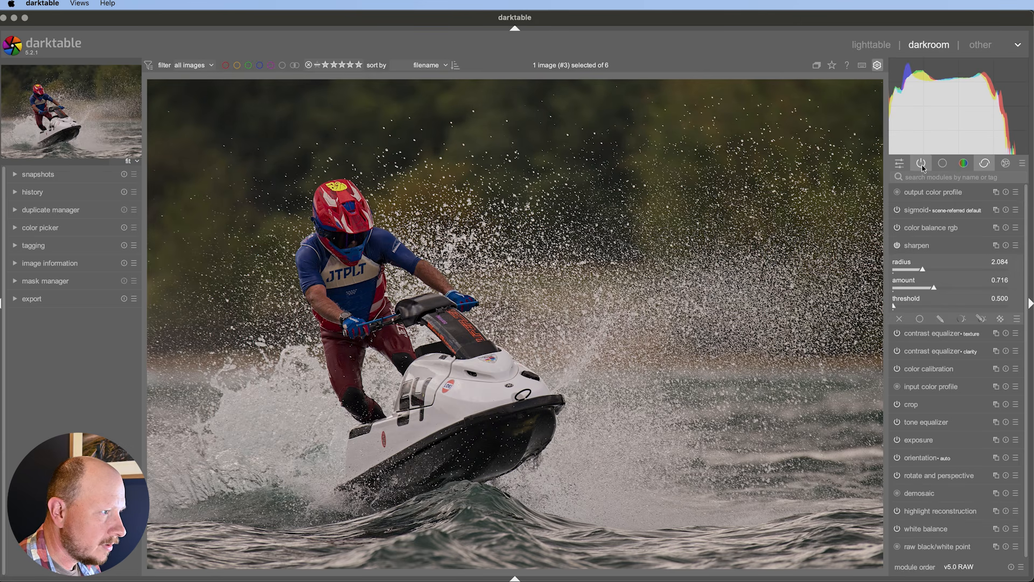
left_click(952, 247)
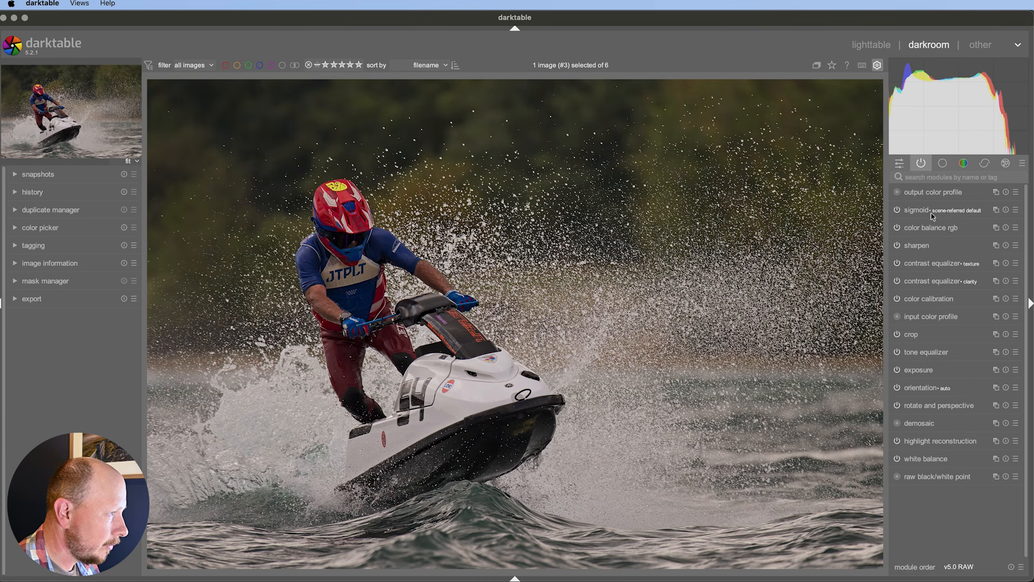
mouse_move(931, 216)
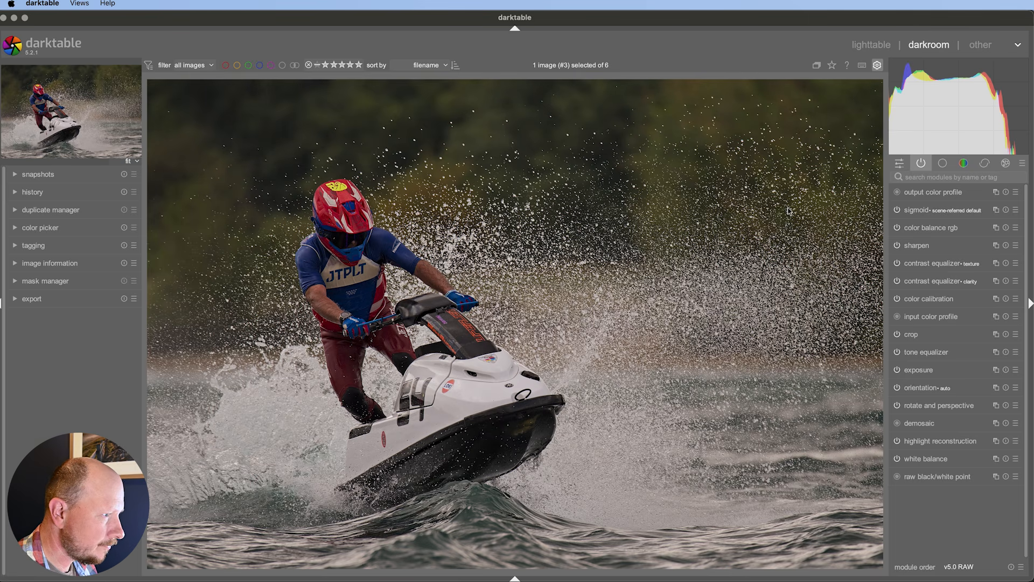
left_click(913, 215)
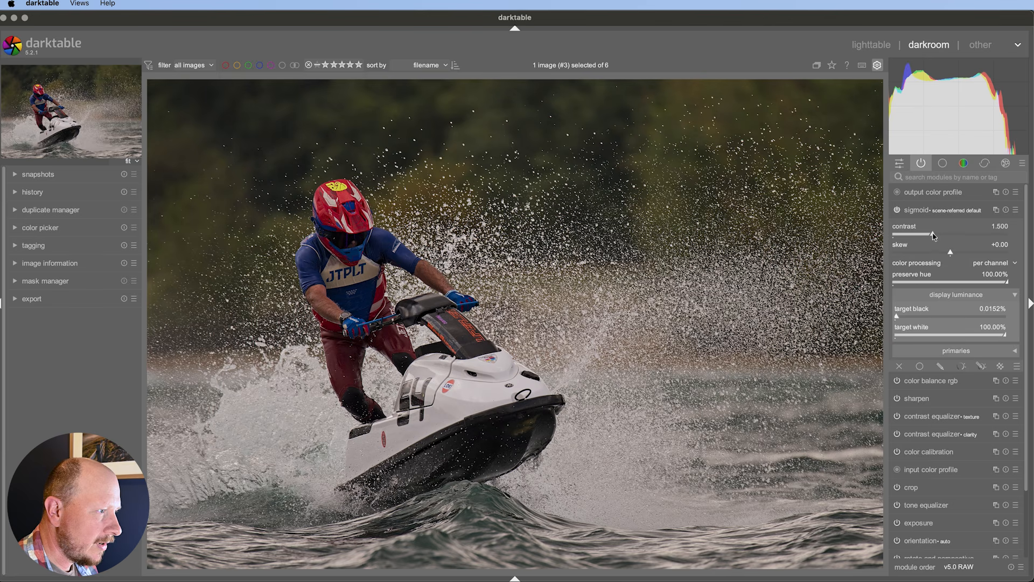
left_click_drag(932, 236, 950, 235)
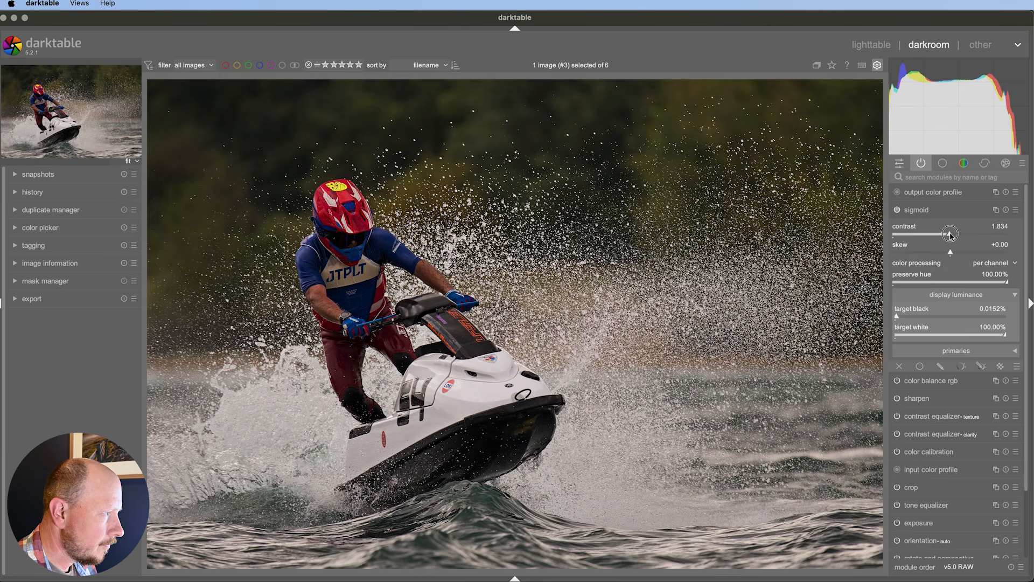
mouse_move(950, 235)
left_mouse_down()
mouse_move(962, 234)
mouse_move(905, 235)
mouse_move(949, 236)
left_mouse_up()
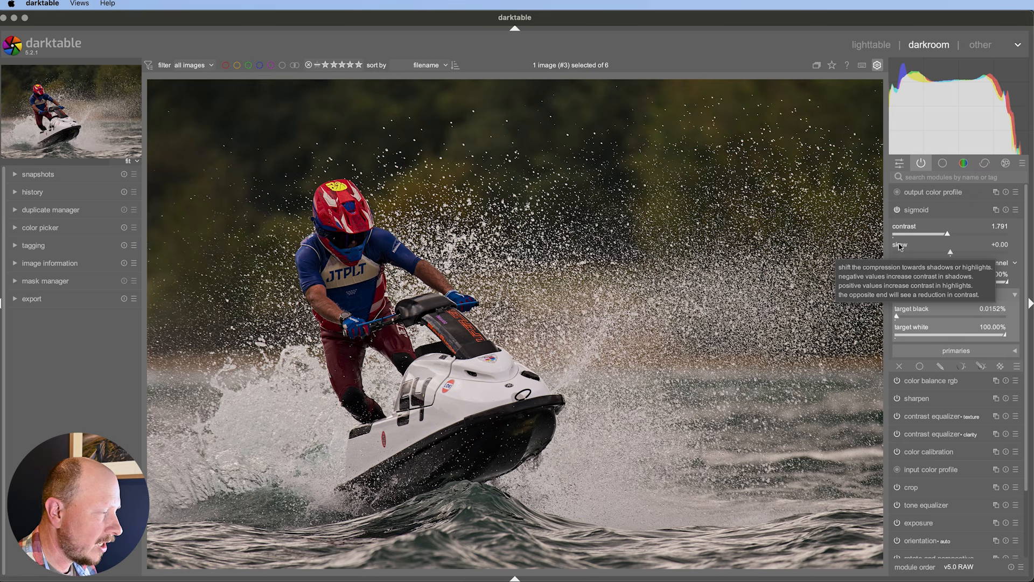
left_click_drag(951, 255, 961, 254)
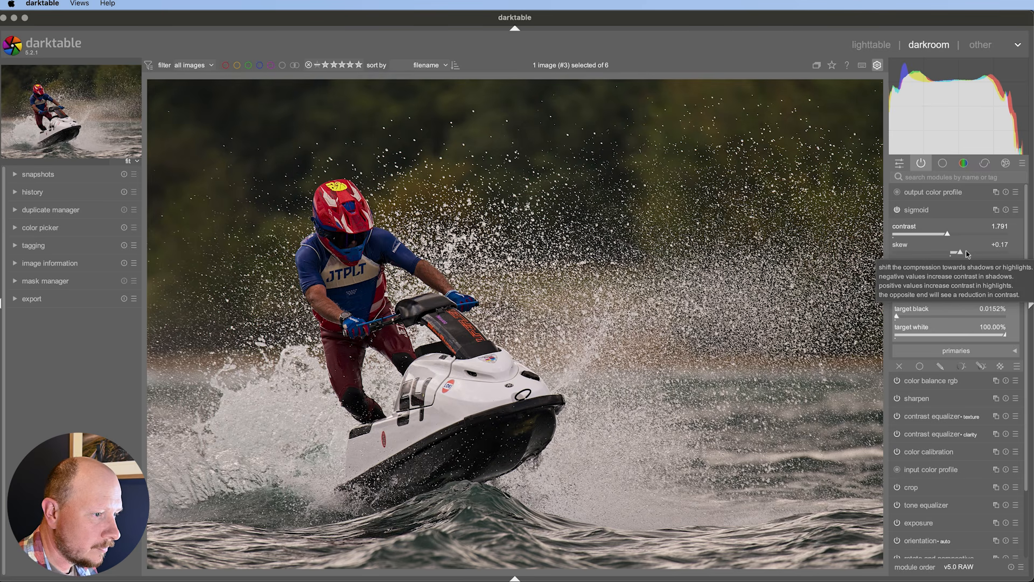
left_click(962, 254)
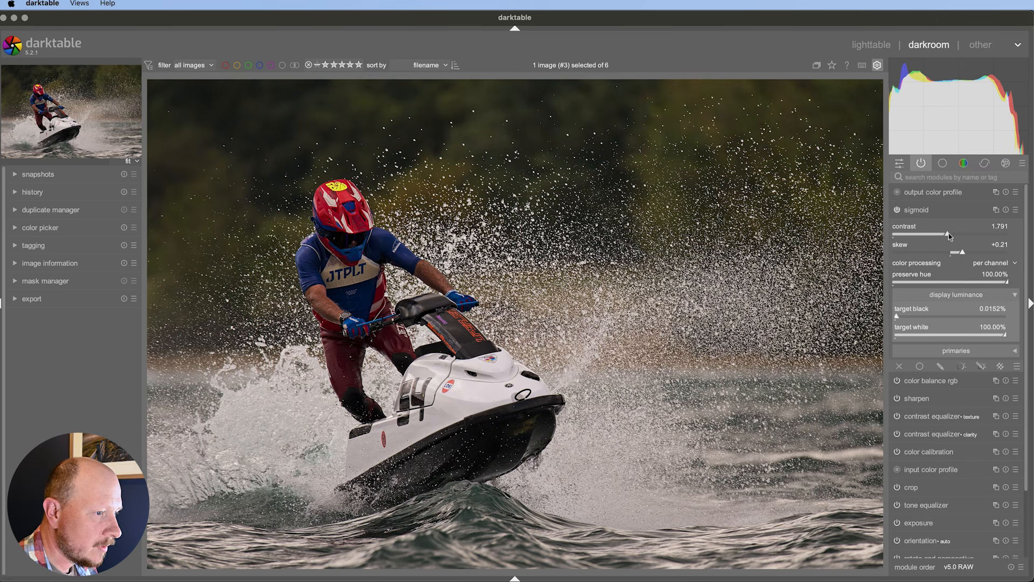
Lower sigmoid's contrast to 1.684 and collapse the module
left_click(948, 234)
left_click_drag(948, 234, 942, 235)
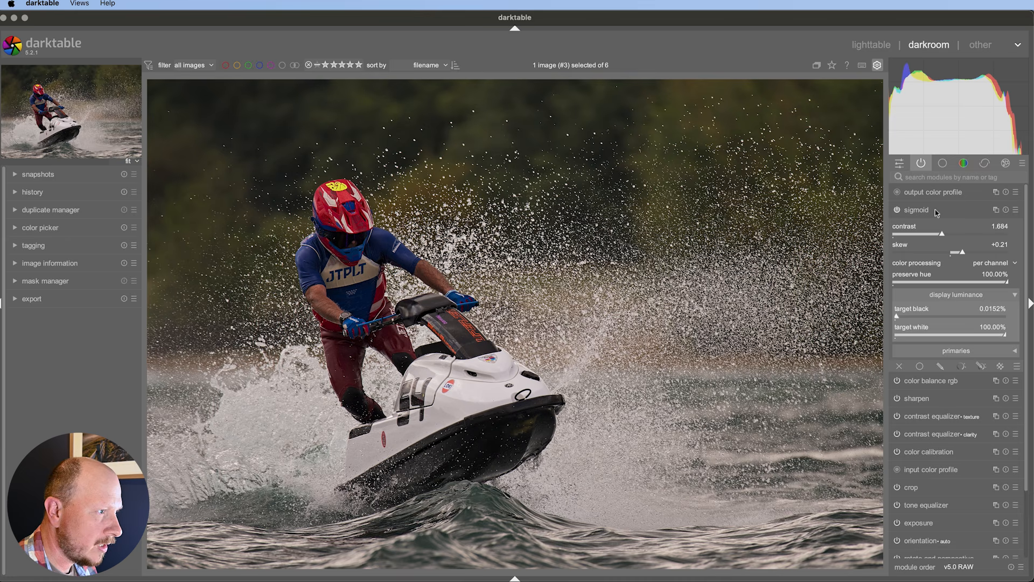
left_click(934, 213)
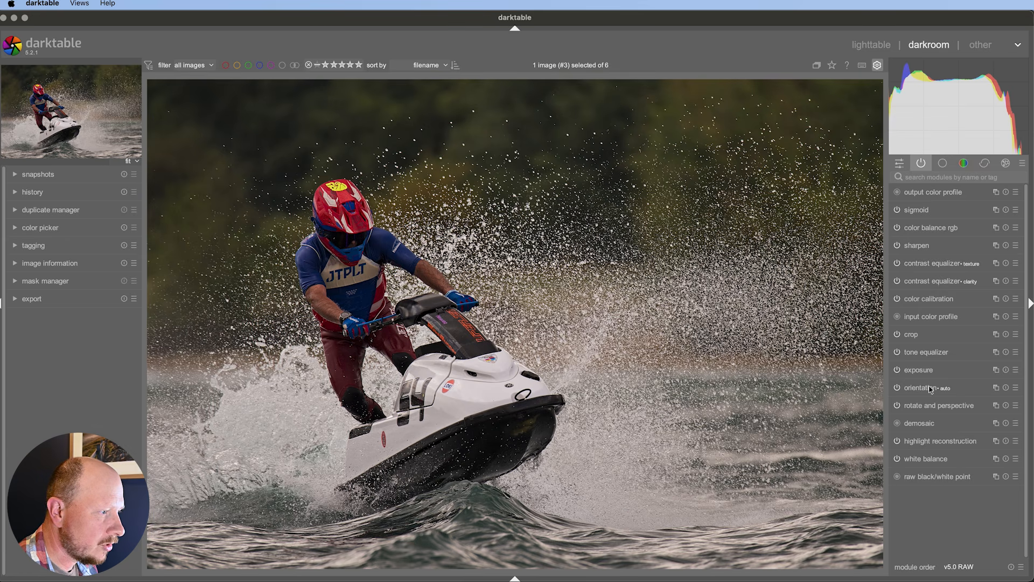
Add a new exposure instance and raise its exposure to +0.842 EV
left_click(996, 370)
left_click(953, 381)
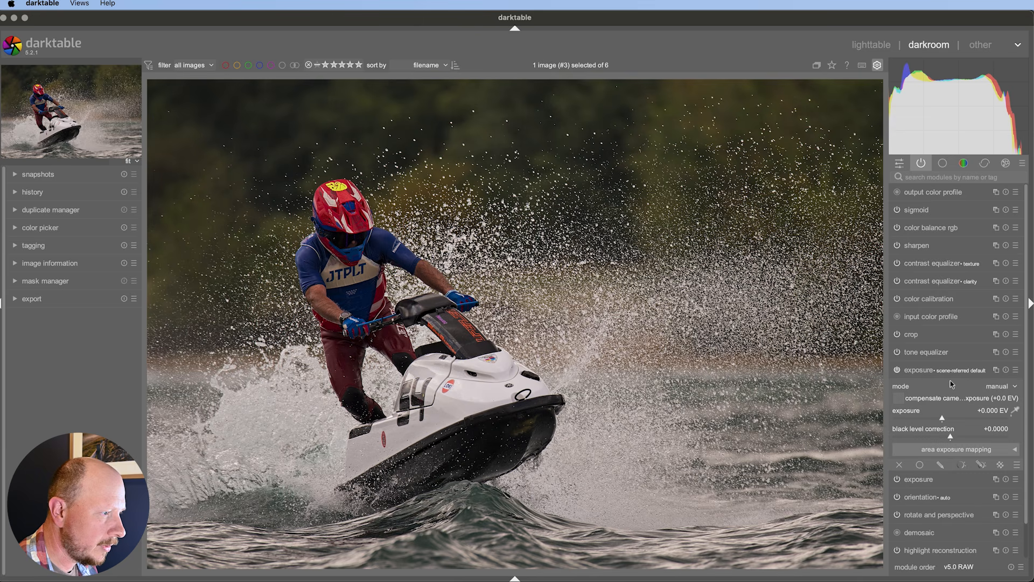
left_click_drag(946, 420, 956, 419)
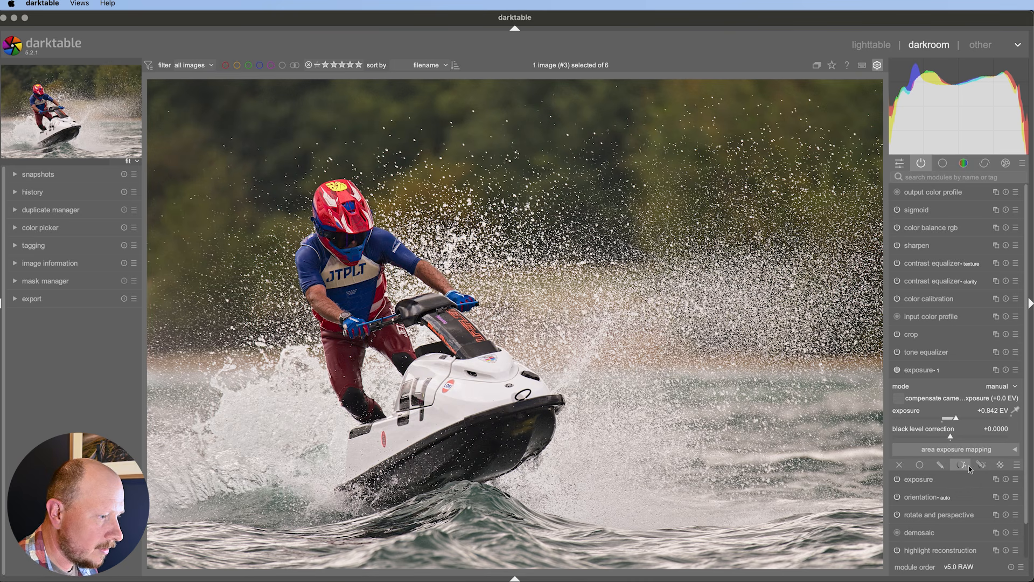
Give the new exposure instance a drawn gradient mask, placed level across the middle of the photo, and display the mask overlay
left_click(940, 465)
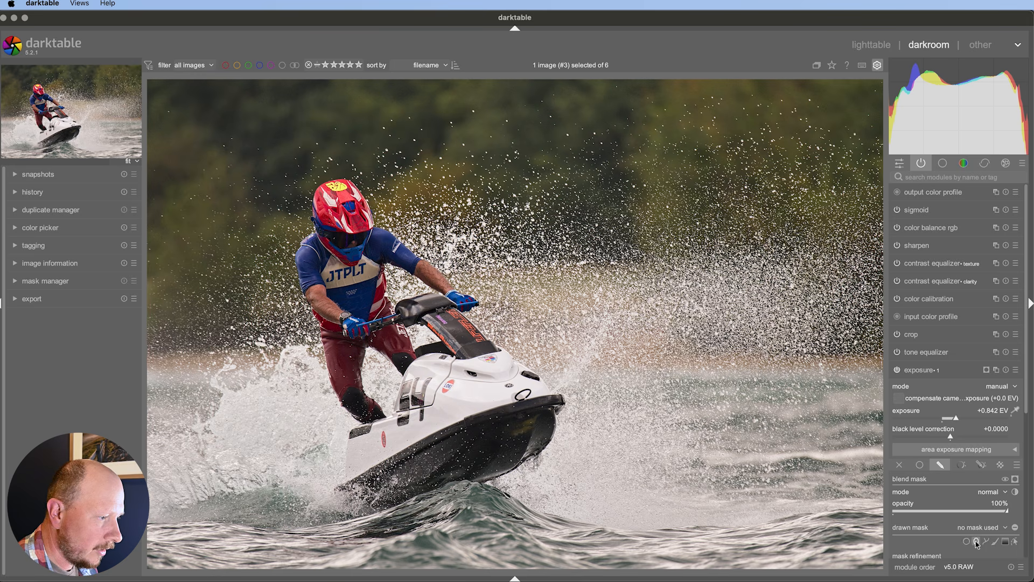
left_click(1005, 541)
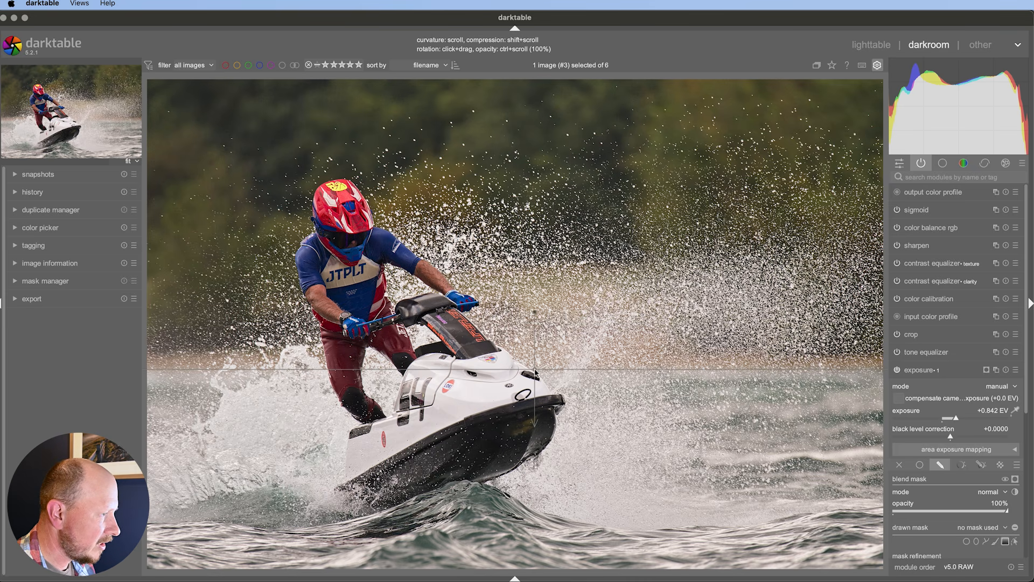
left_click(519, 318)
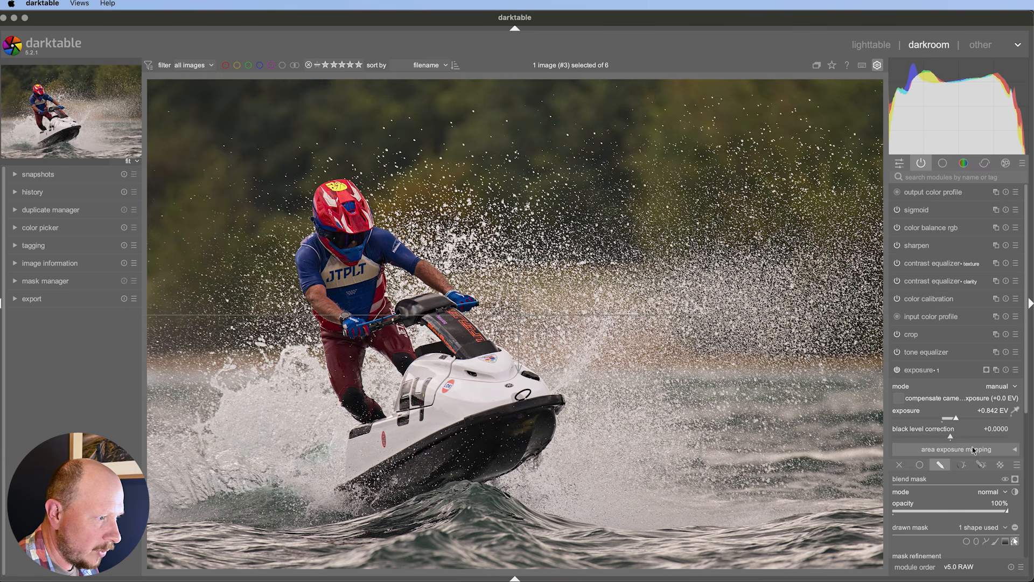
left_click(1015, 479)
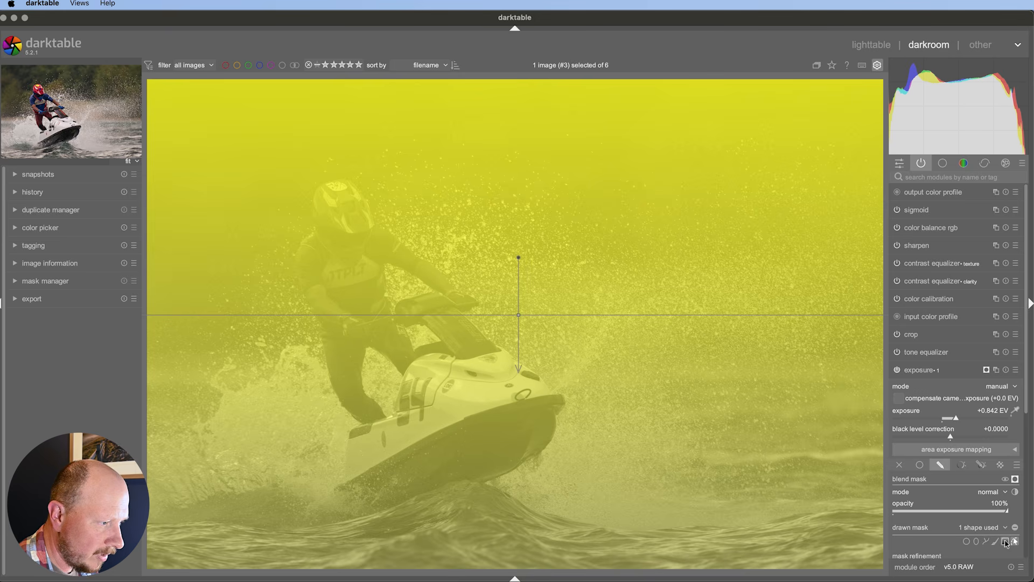
Refine the gradient mask with feathering radius 26.7 px, blurring radius 27.0 px, mask opacity -23% and mask contrast +61%
left_click_drag(1026, 406, 1022, 508)
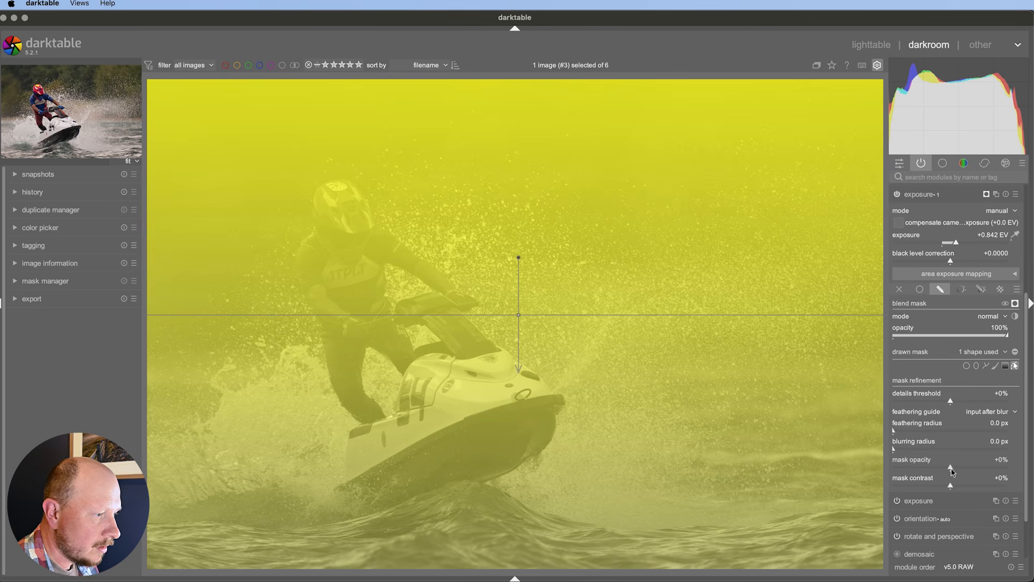
left_click_drag(951, 484, 984, 487)
left_click_drag(952, 472, 907, 433)
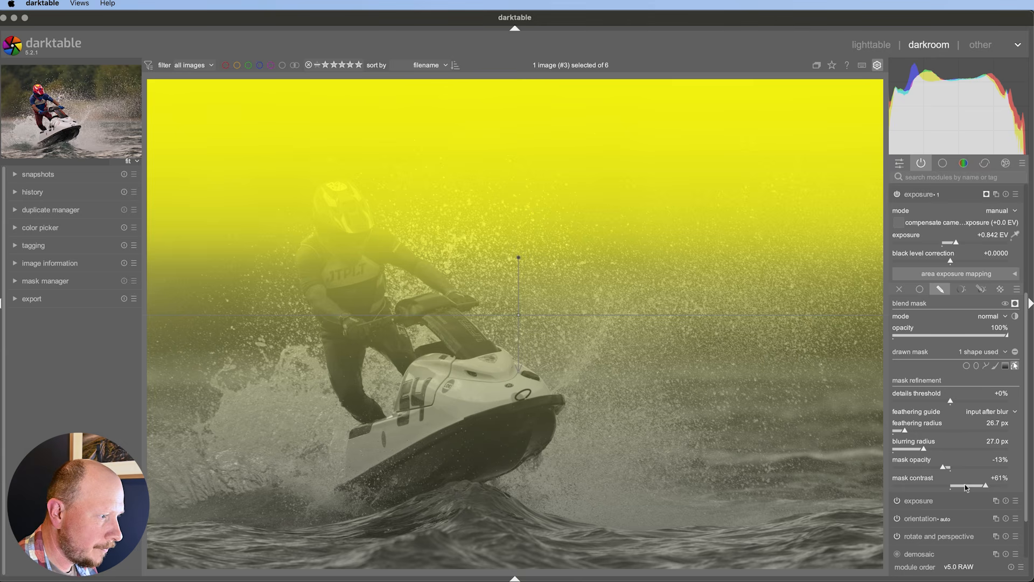
left_click_drag(945, 469, 937, 470)
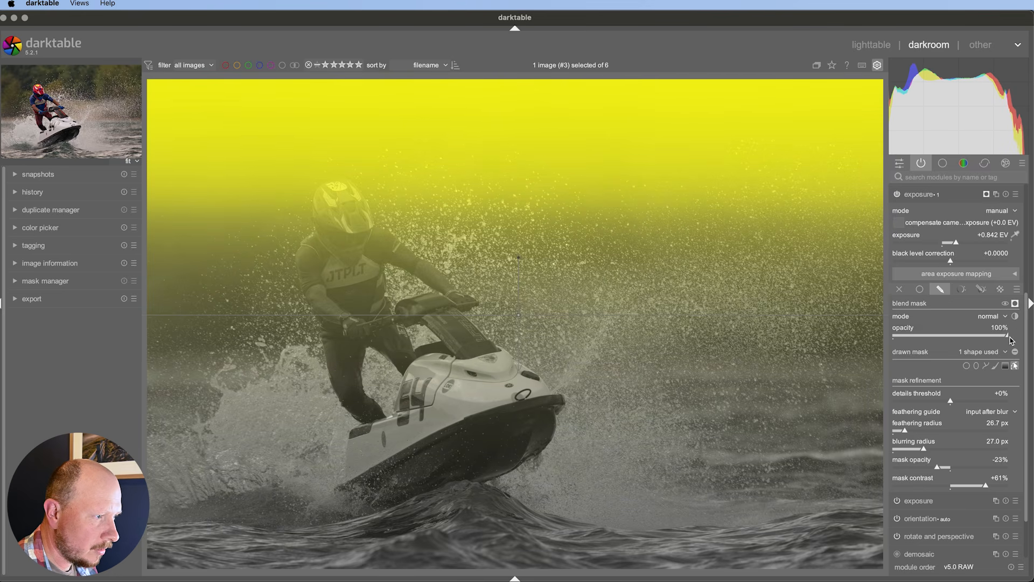
Try reversing the blending order of the new exposure instance, restore it, and hide the mask overlay
left_click(1015, 317)
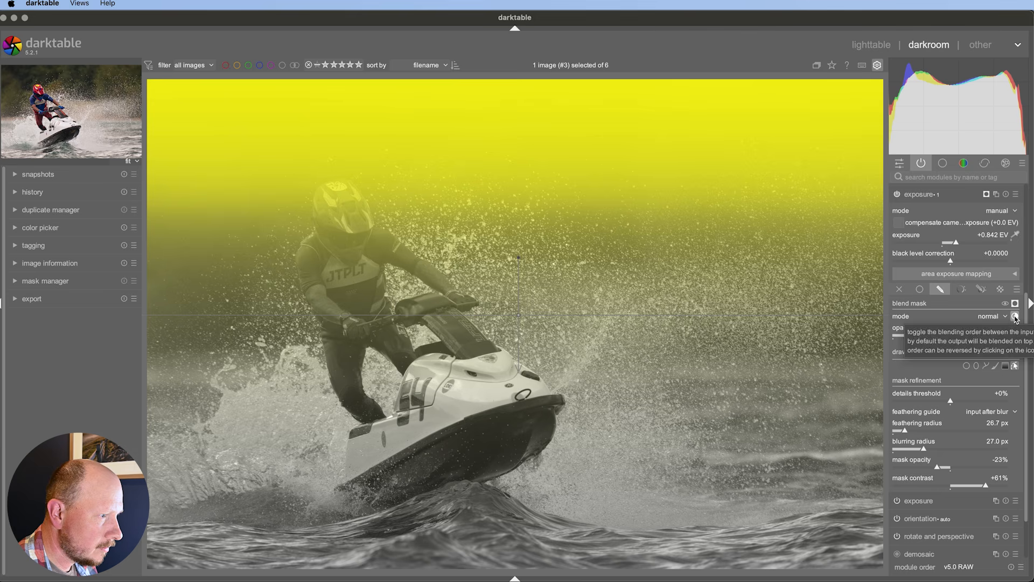
left_click(1017, 318)
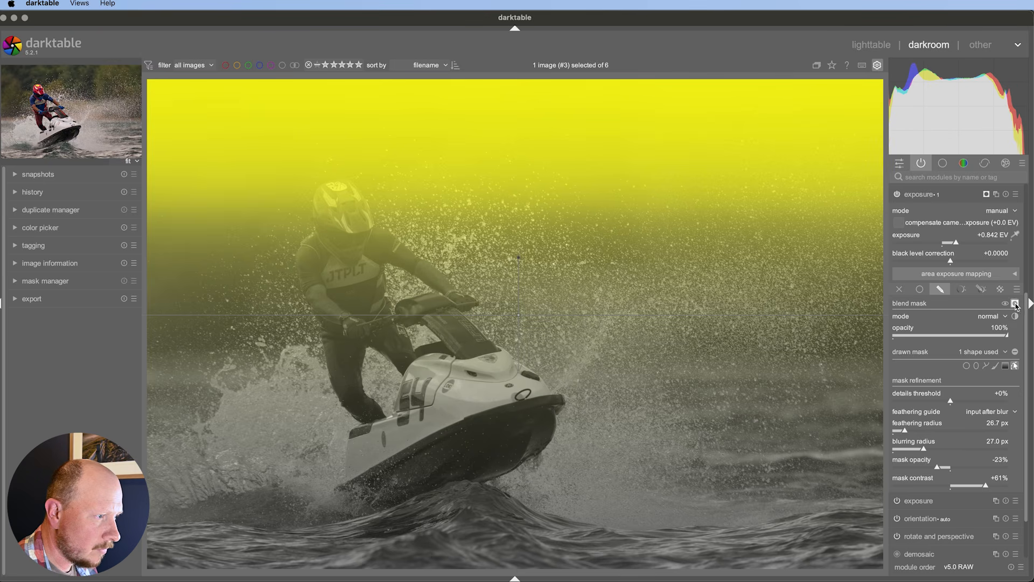
left_click(1015, 305)
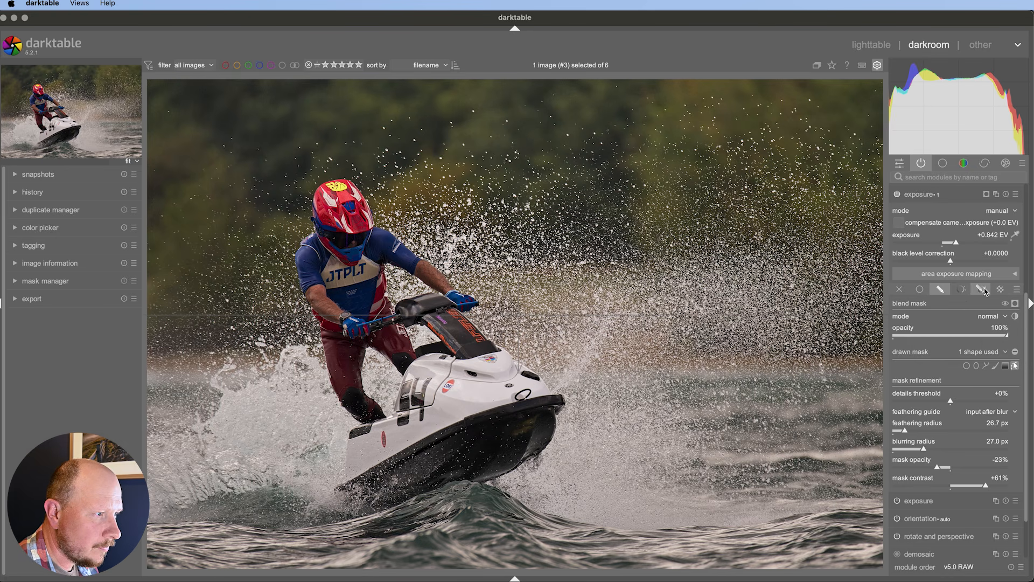
Compare the photo with the masked exposure instance switched off and on, and collapse the module
scroll(899, 300, "up", 5)
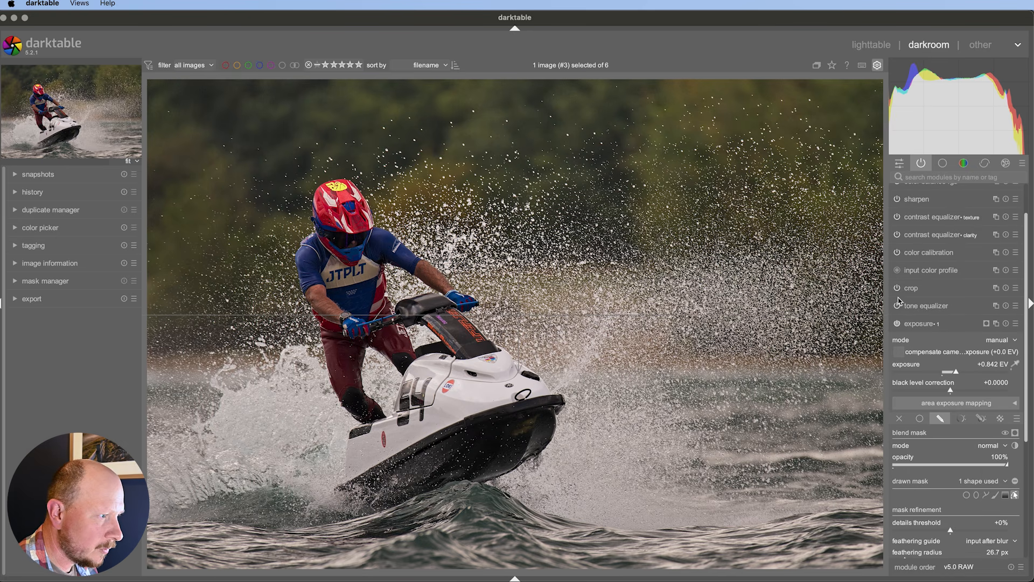
left_click(897, 324)
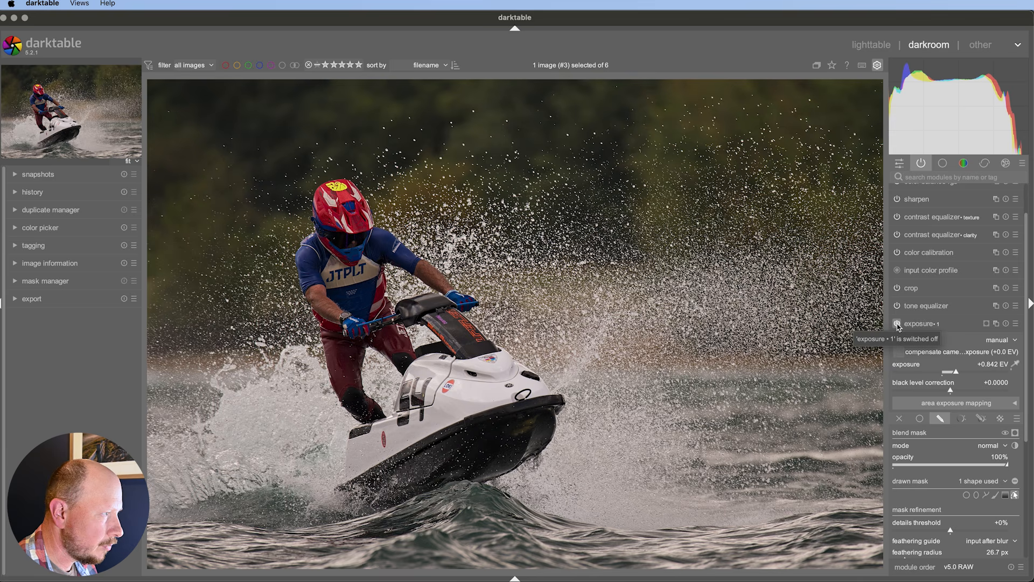
left_click(897, 324)
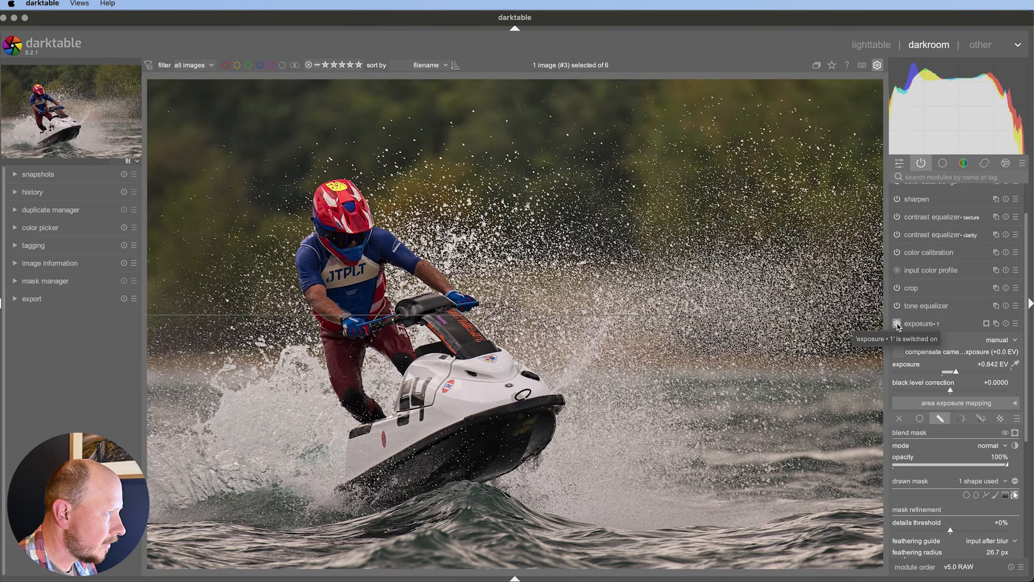
left_click(920, 324)
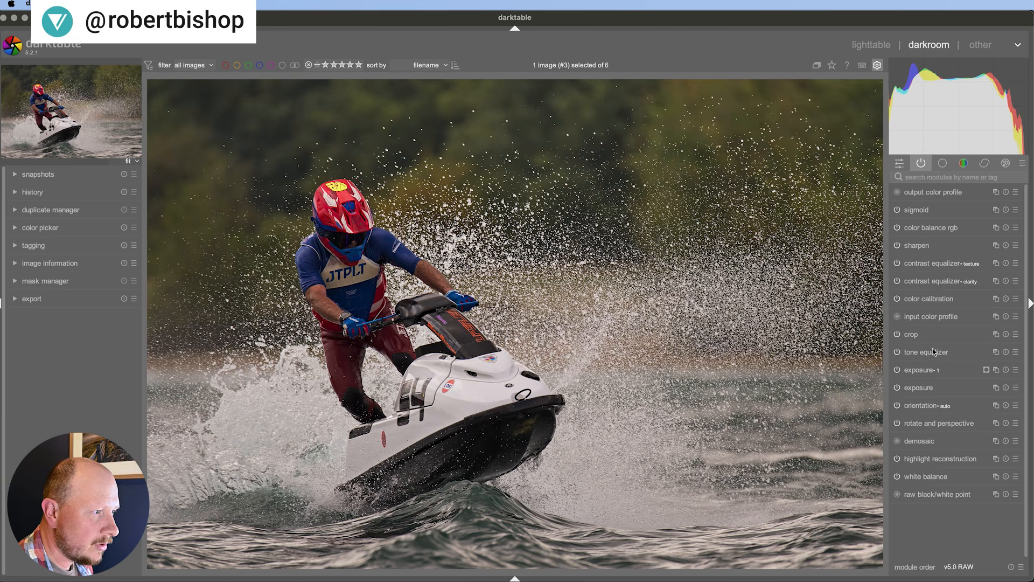
Add a new tone equalizer instance and enable a drawn mask for it
left_click(997, 353)
left_click(970, 366)
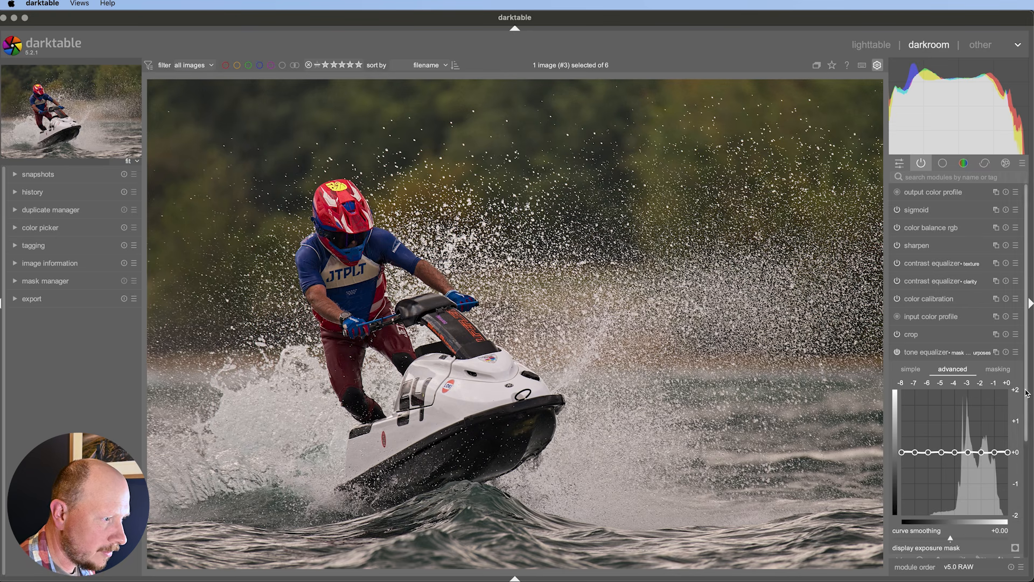
scroll(1027, 471, "down", 5)
scroll(1027, 471, "down", 2)
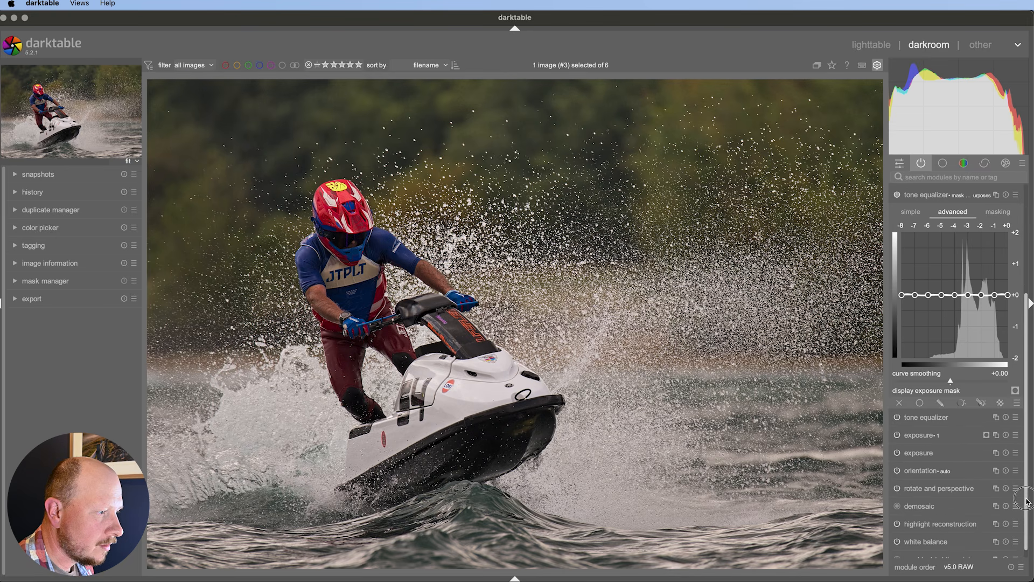
left_click(935, 405)
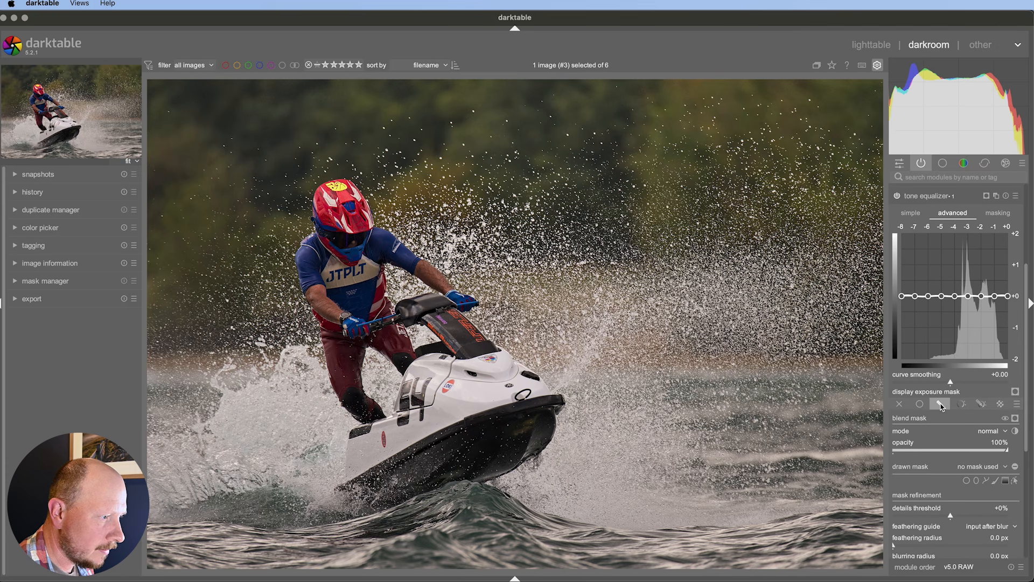
Place an elliptical mask on the rider, reshaping and tilting it to follow his body from the helmet to the jet ski
left_click(976, 481)
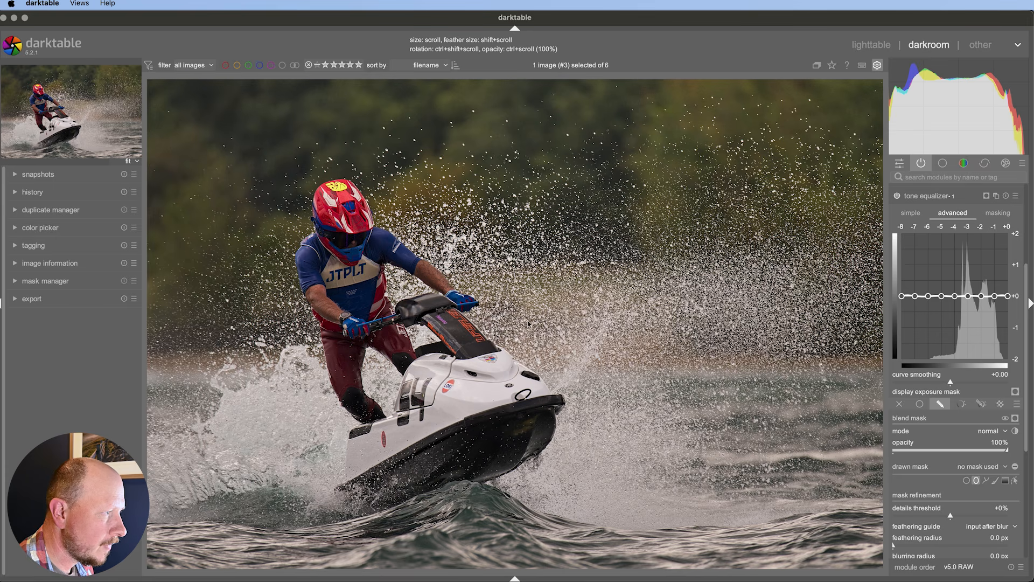
left_click(377, 301)
left_click_drag(433, 308, 517, 305)
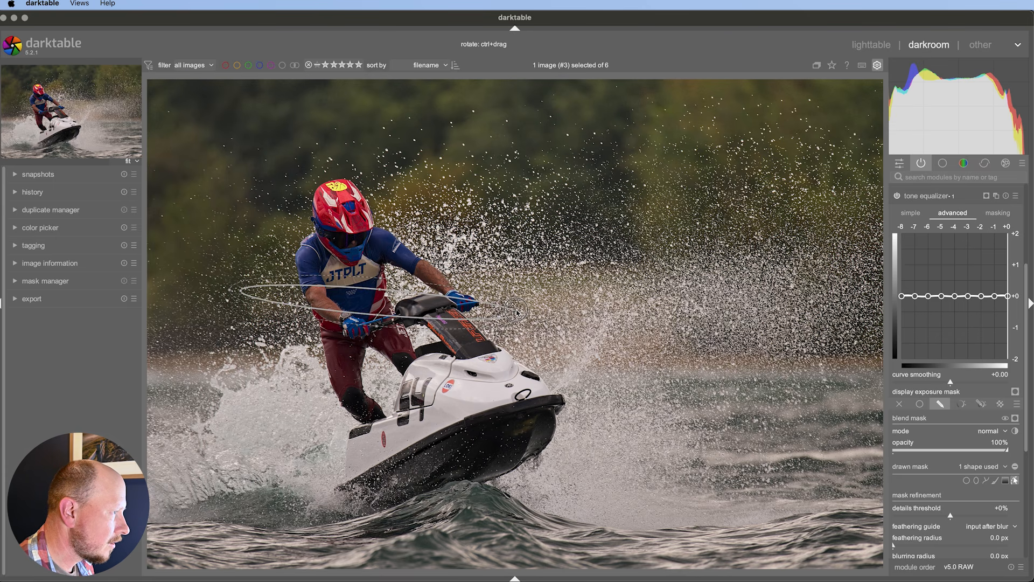
left_click_drag(384, 291, 474, 276)
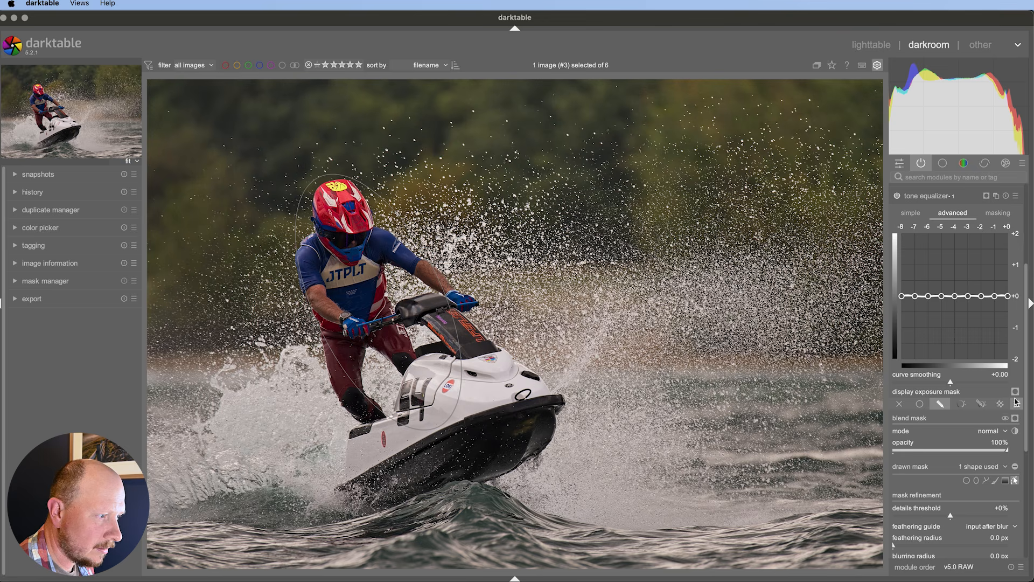
Display the ellipse mask overlay and widen its feather size to 5.83%
left_click(1016, 419)
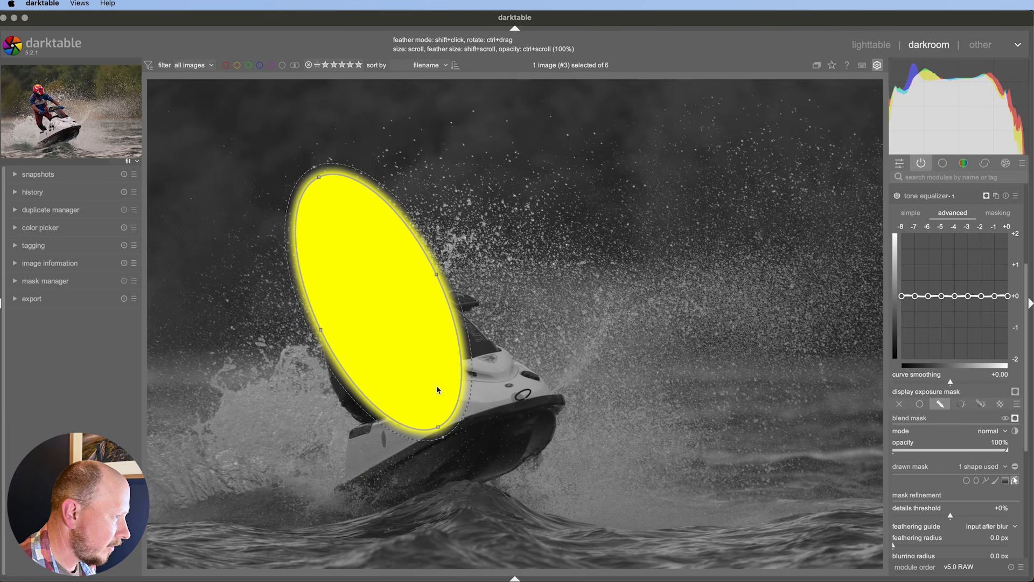
scroll(437, 390, "up", 5, "shift")
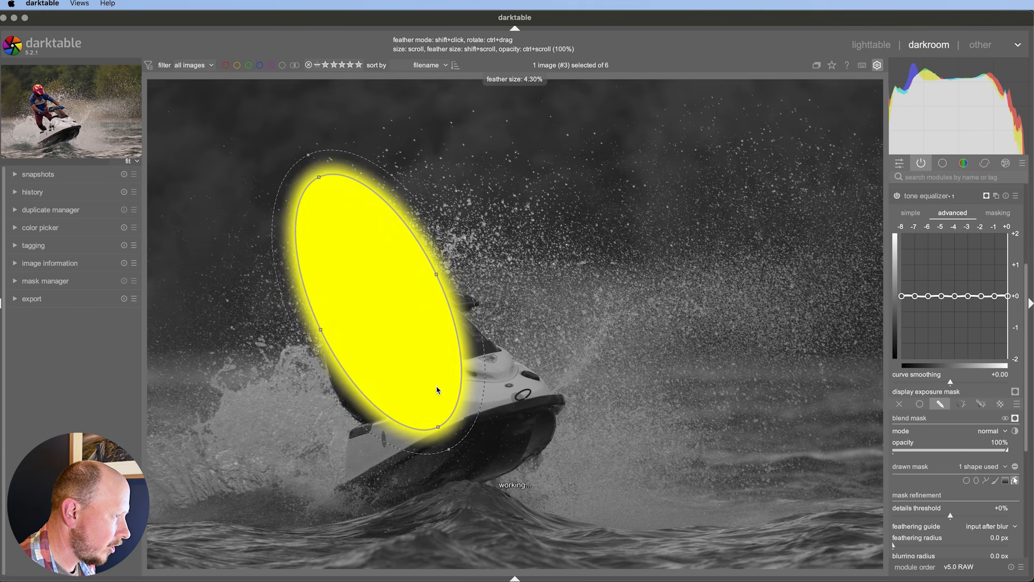
scroll(437, 389, "up", 6, "shift")
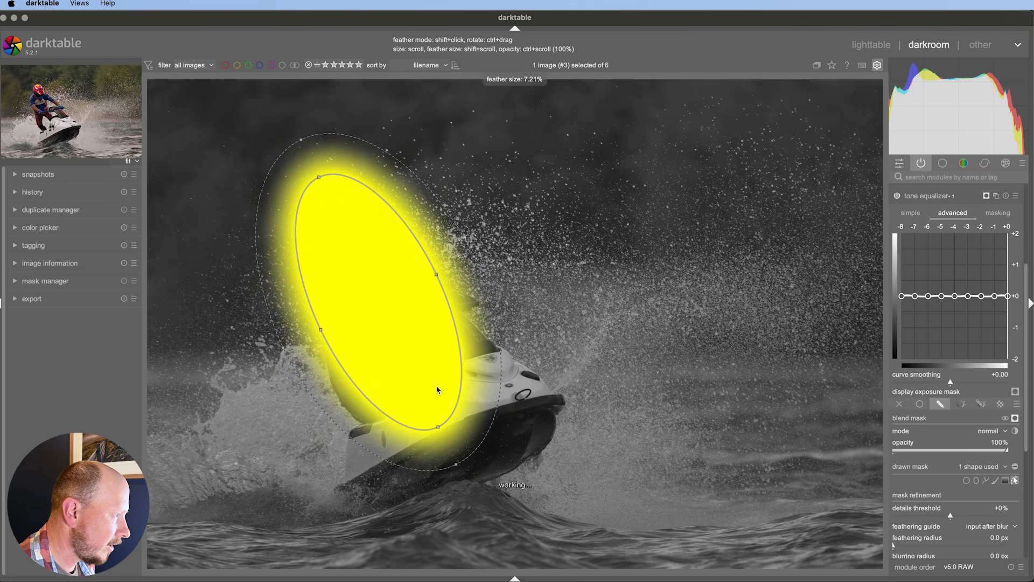
scroll(437, 389, "down", 4, "shift")
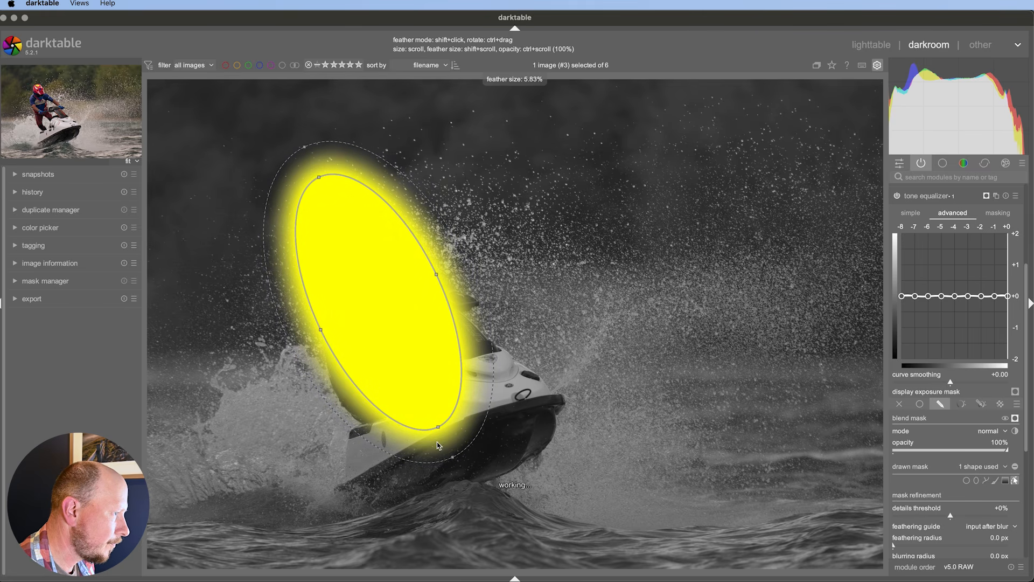
Lengthen, widen, tilt and reposition the ellipse to cover the rider and jet ski, and set its feather size to 9.49%
left_click_drag(437, 426, 450, 453)
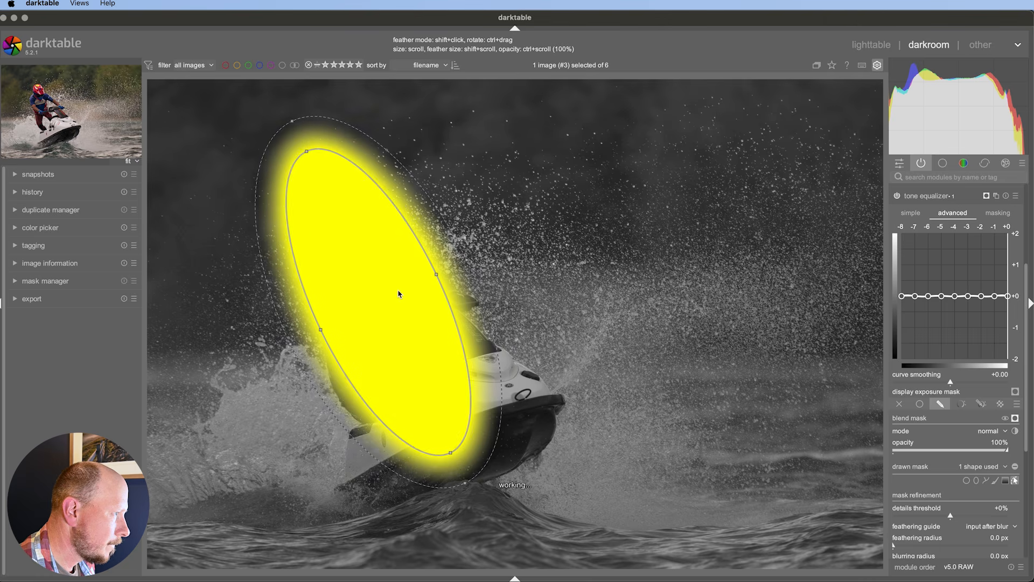
left_click_drag(399, 294, 424, 322)
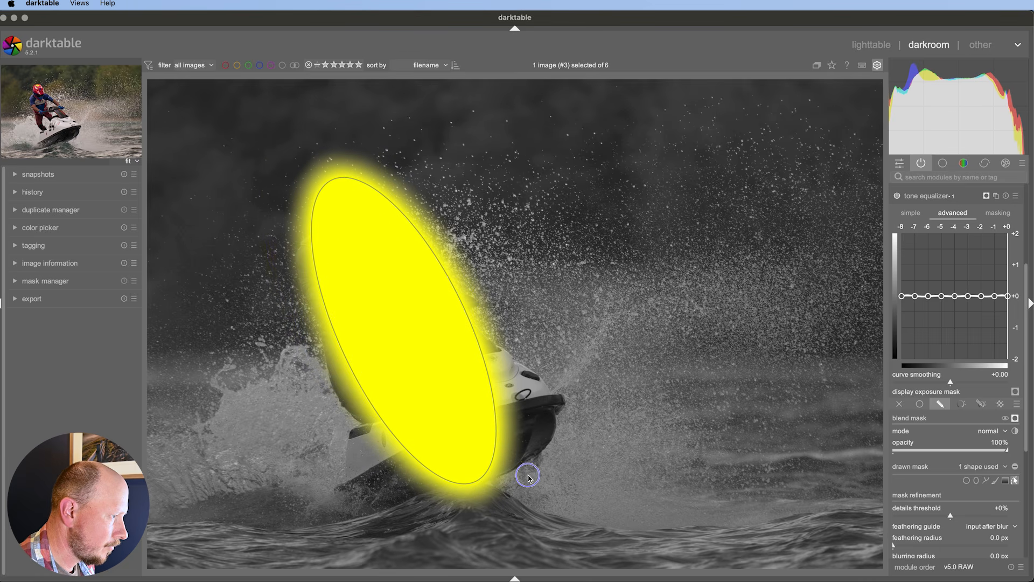
left_click_drag(494, 480, 492, 453)
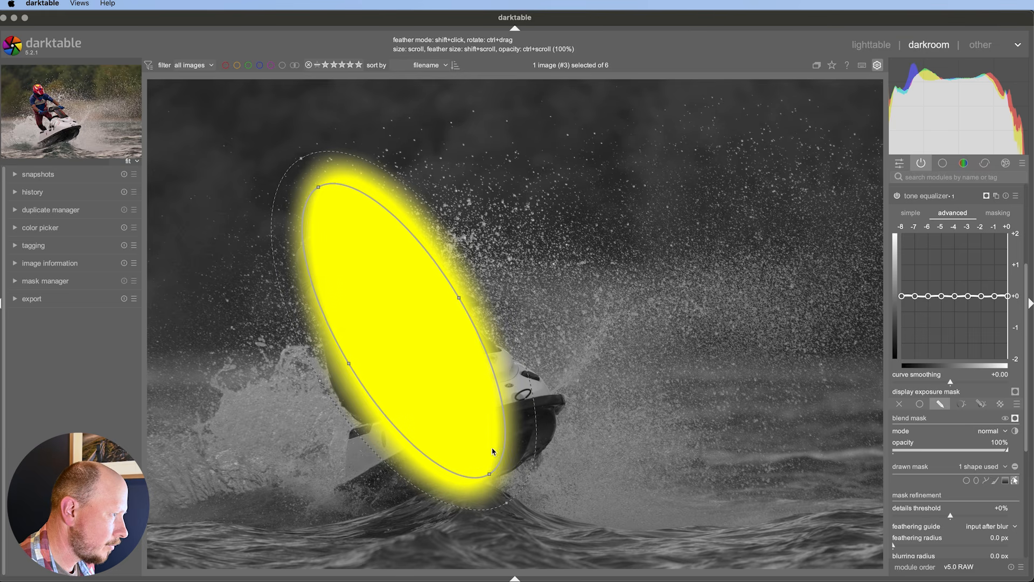
left_click_drag(458, 298, 469, 292)
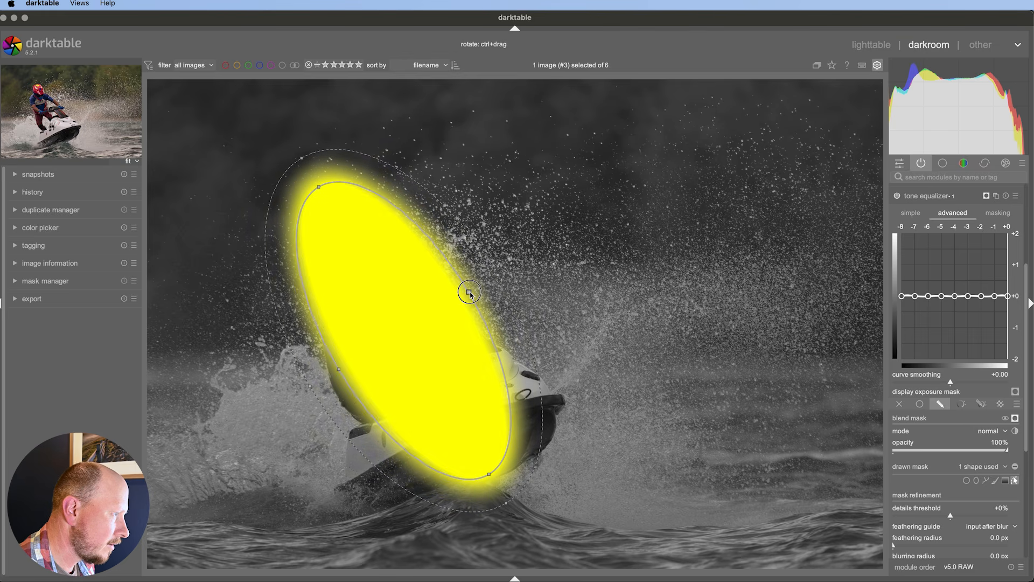
left_click_drag(405, 347, 424, 339)
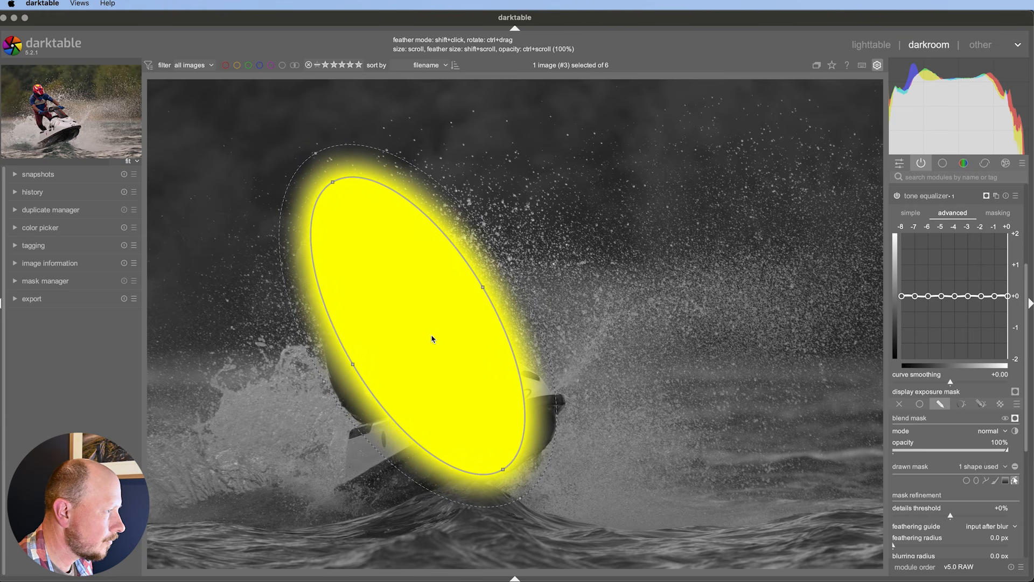
scroll(439, 338, "down", 3, "shift")
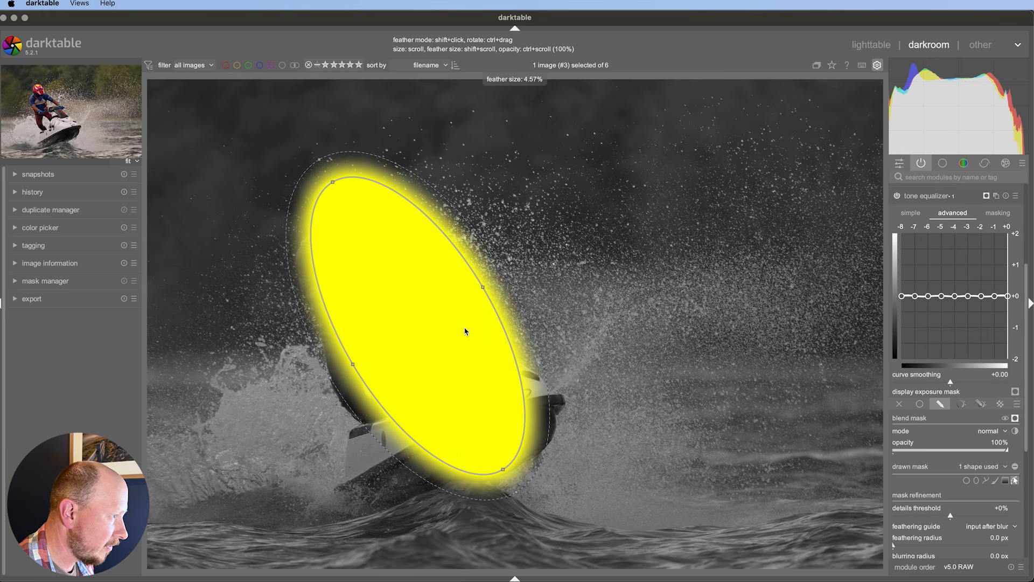
scroll(465, 332, "up", 5, "shift")
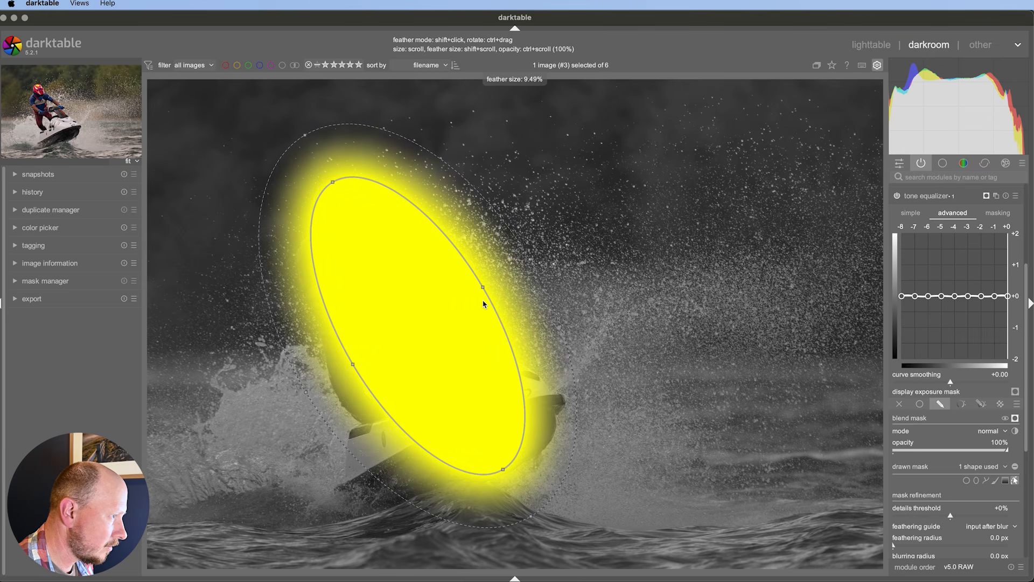
Shrink and reshape the ellipse mask around the rider, reposition it over his body, and hide the mask overlay
left_click_drag(482, 287, 469, 295)
left_click_drag(333, 184, 344, 211)
left_click_drag(395, 318, 375, 290)
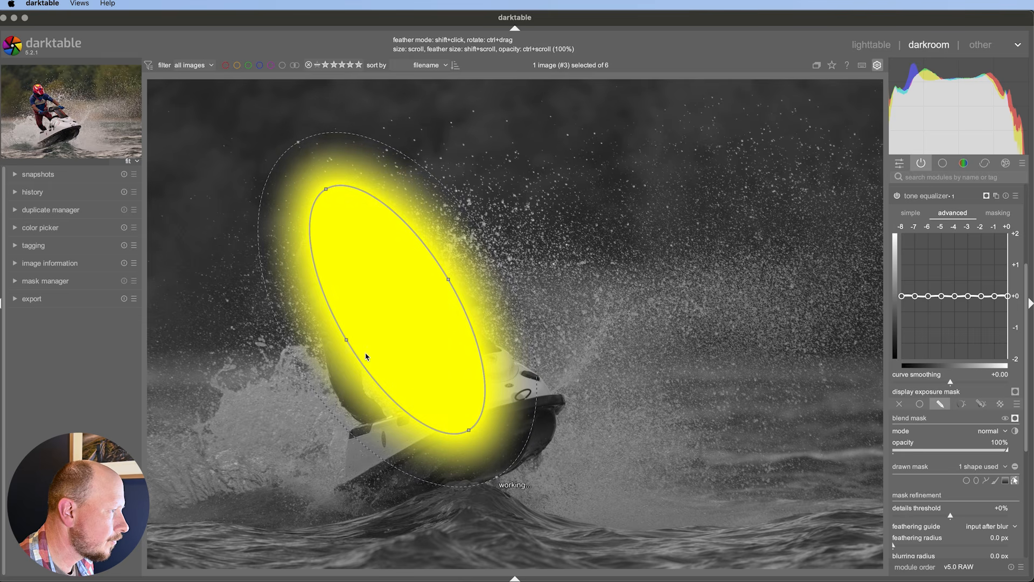
left_click_drag(347, 335, 396, 335)
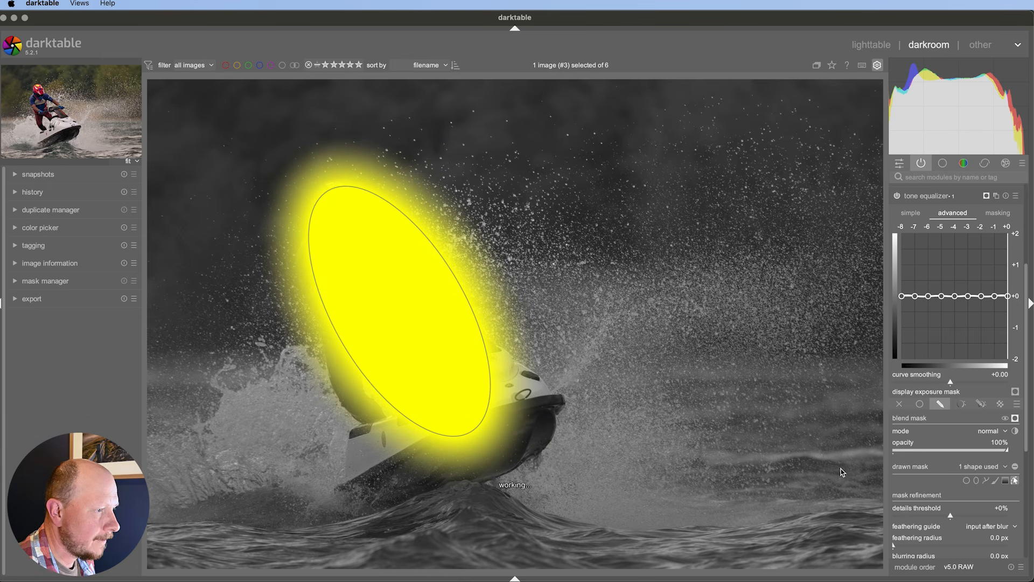
left_click(1015, 420)
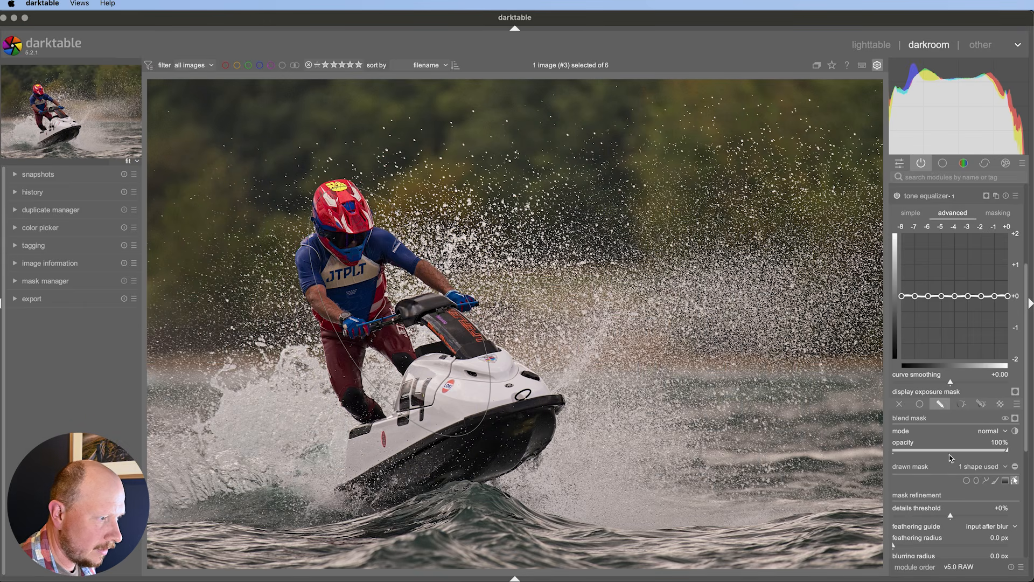
Raise the masked tone equalizer curve around -5 EV to about +1.2 EV and shift the ellipse slightly toward the rider's helmet
left_click_drag(937, 295, 942, 273)
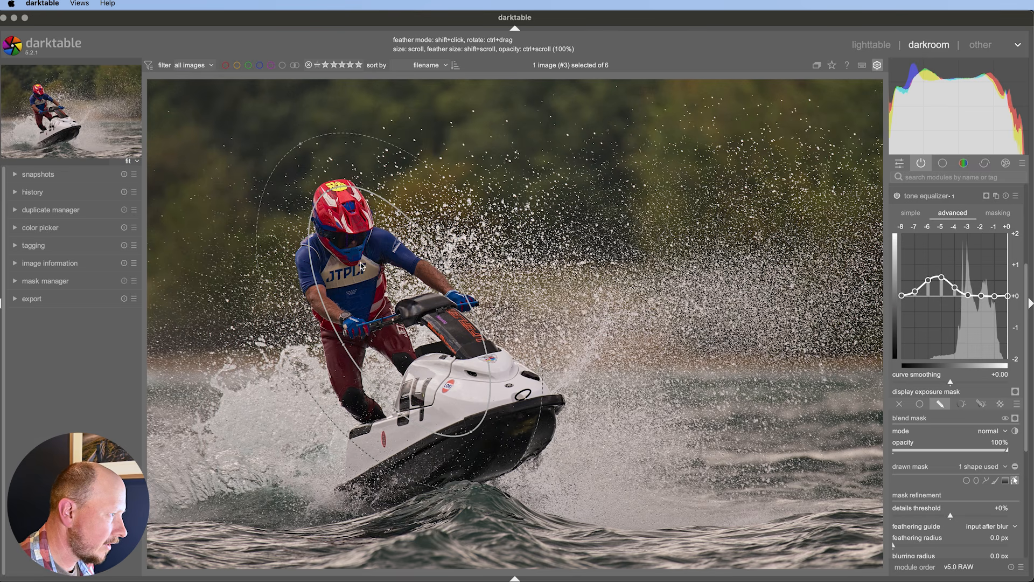
left_click_drag(370, 275, 358, 263)
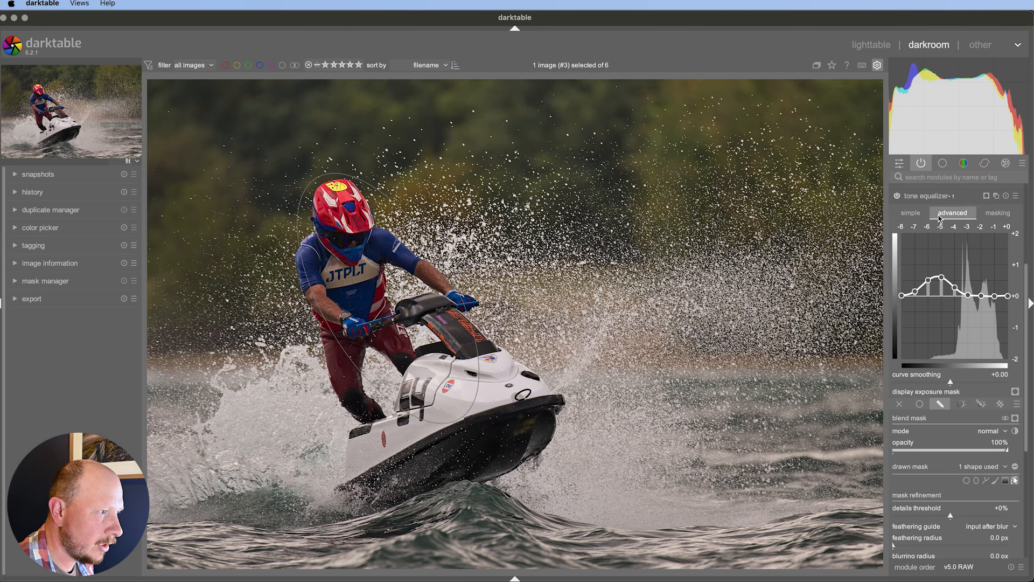
left_click_drag(936, 277, 933, 258)
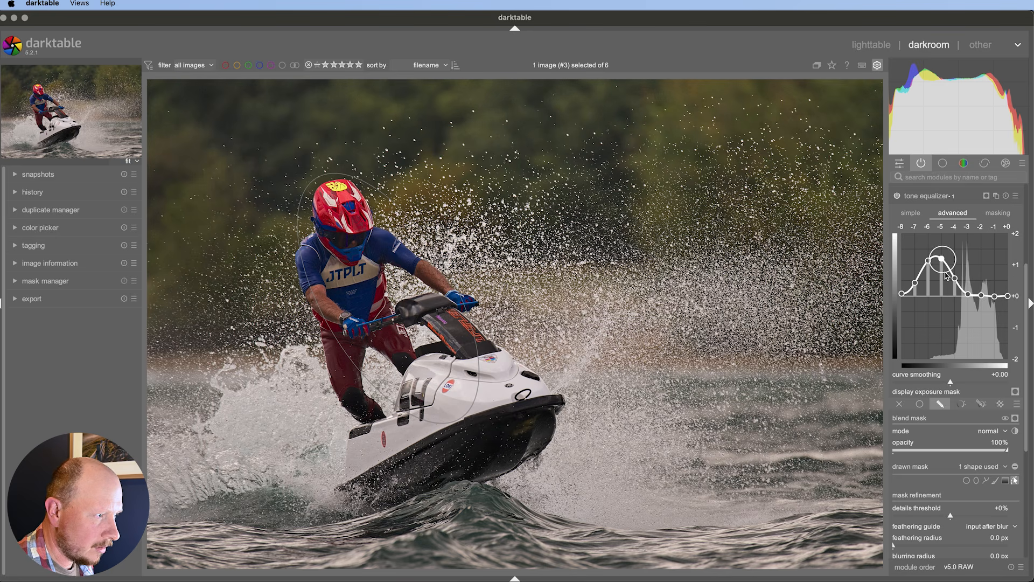
Lower the curve around -5 EV, raise it to a peak of about +0.8 EV at -3 EV, and collapse the tone equalizer
left_click_drag(931, 268, 965, 315)
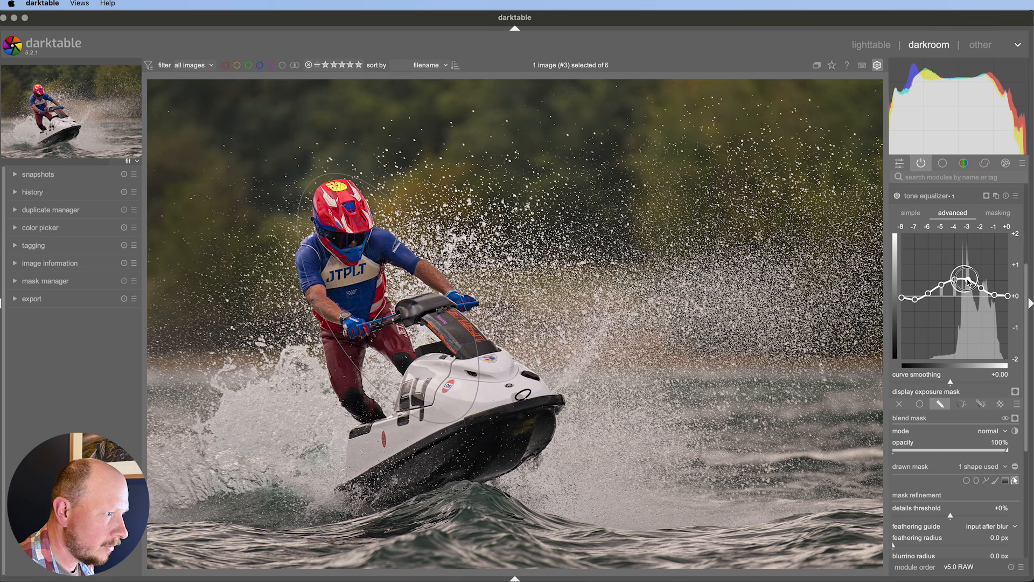
left_click_drag(956, 287, 969, 286)
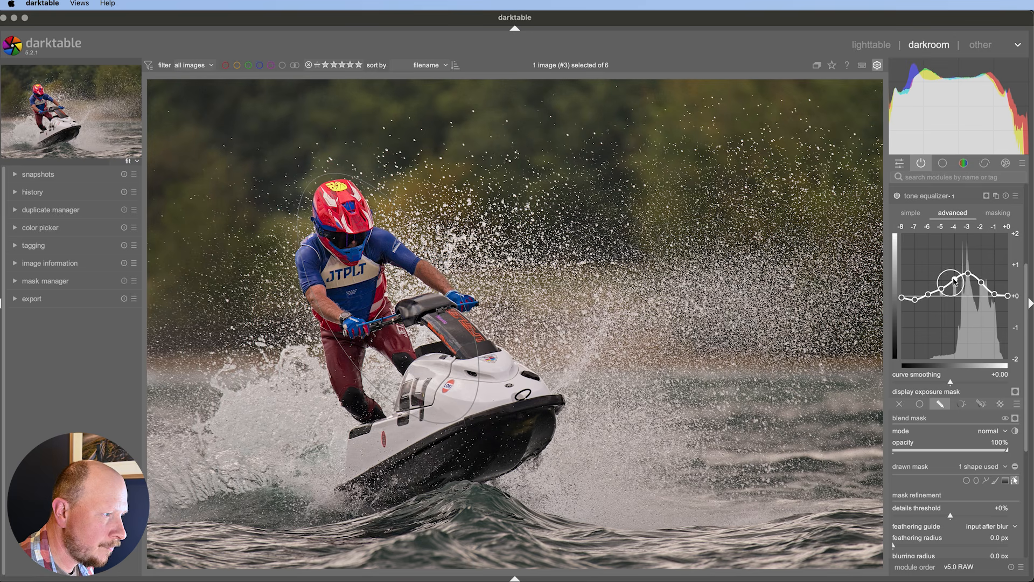
scroll(954, 276, "up", 1)
left_click_drag(955, 275, 981, 282)
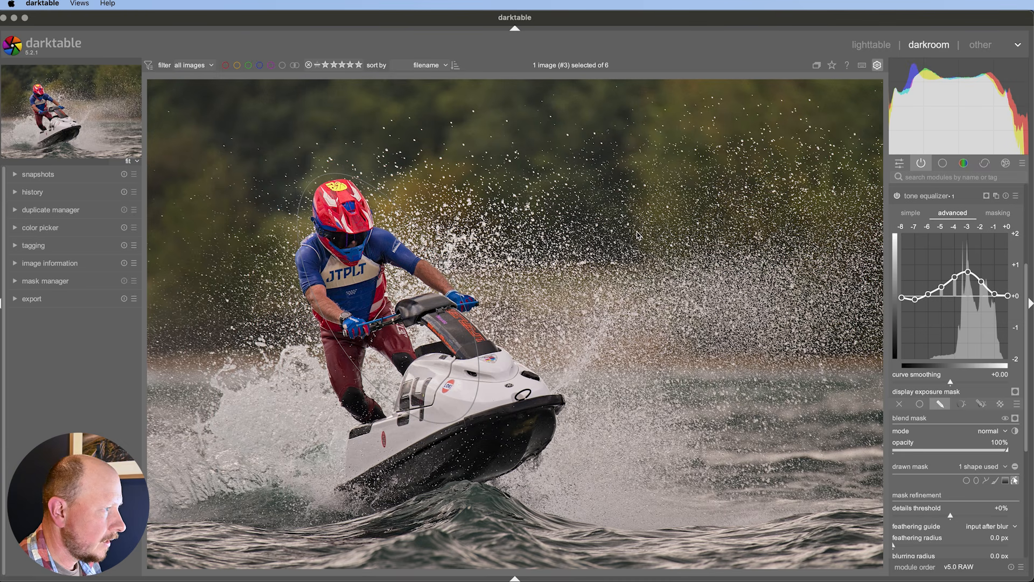
left_click(962, 198)
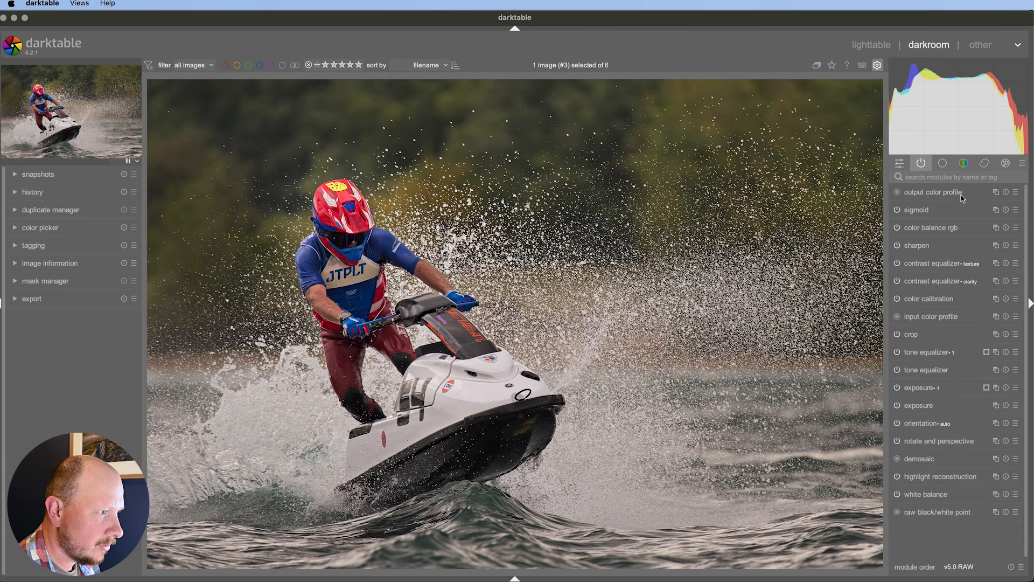
Search the modules for "vign" and open the vignetting module's settings
left_click(943, 166)
left_click(984, 162)
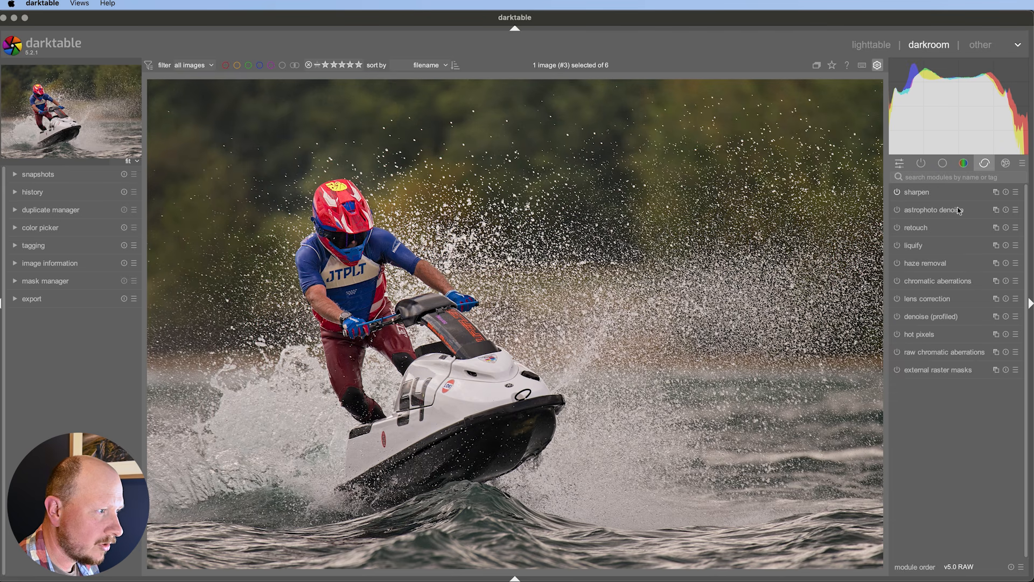
left_click(924, 178)
type("vign")
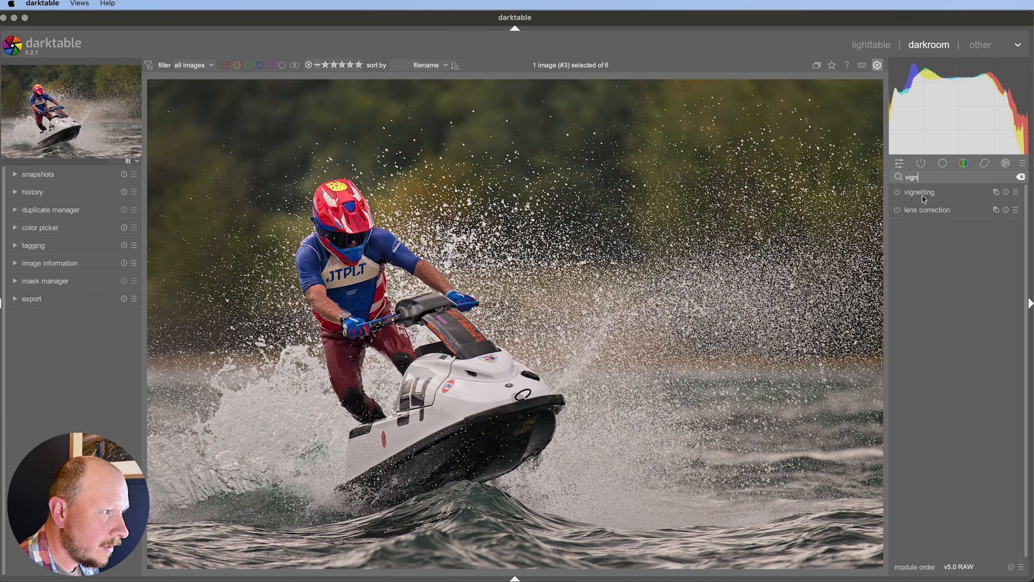
left_click(922, 195)
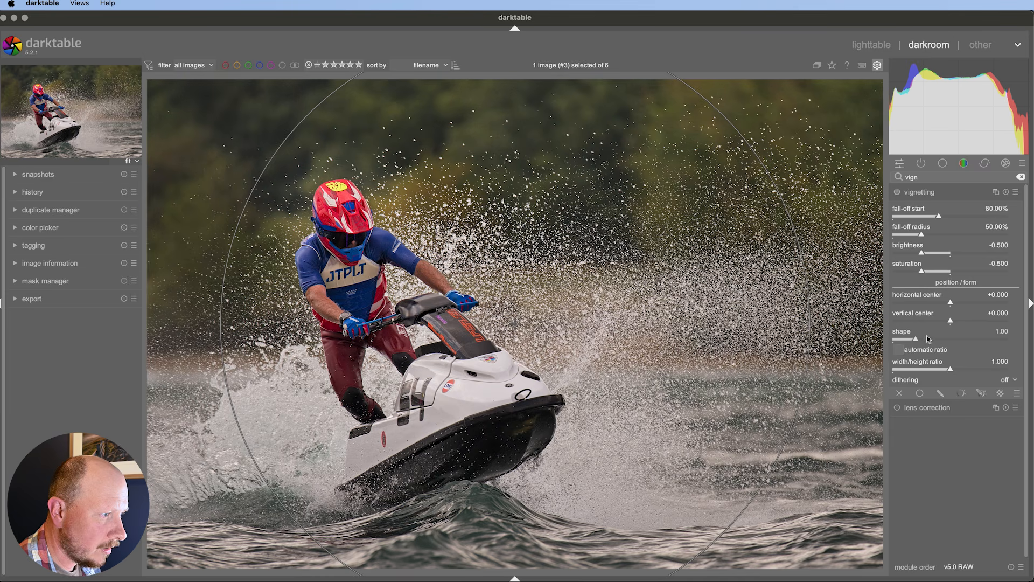
Set the vignette's width/height ratio to 1.395, fall-off start to 67.91%, fall-off radius to 51.16% and brightness to -1.000
left_click_drag(949, 373, 974, 372)
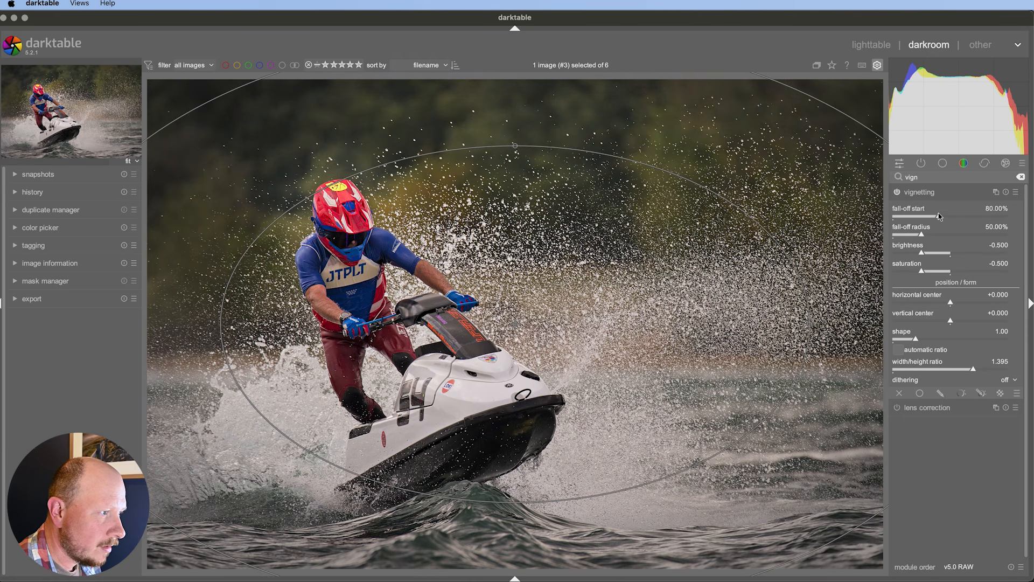
mouse_move(938, 216)
left_mouse_down()
mouse_move(930, 216)
mouse_move(937, 236)
mouse_move(922, 235)
mouse_move(931, 216)
left_mouse_up()
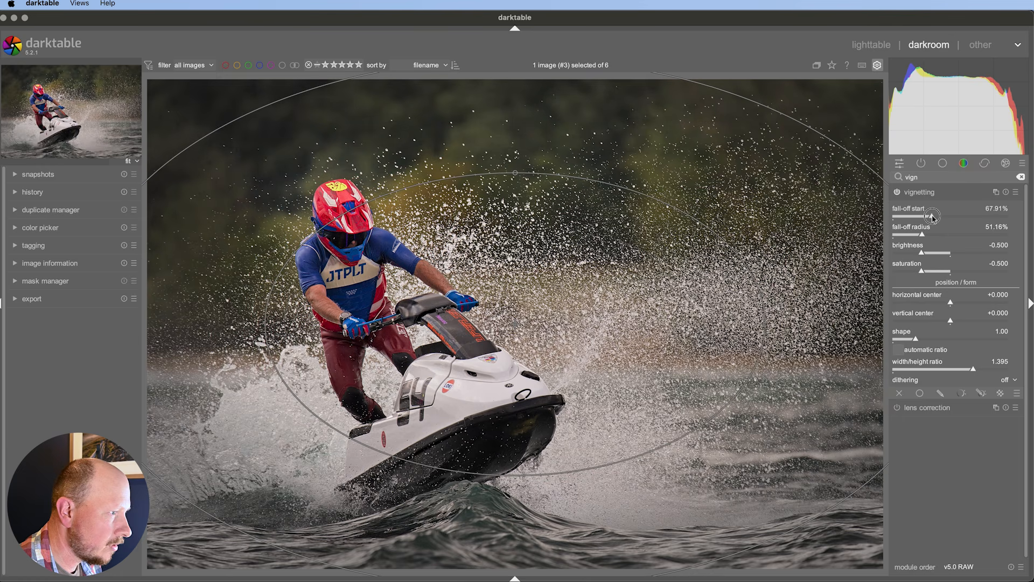
left_click_drag(922, 254, 894, 254)
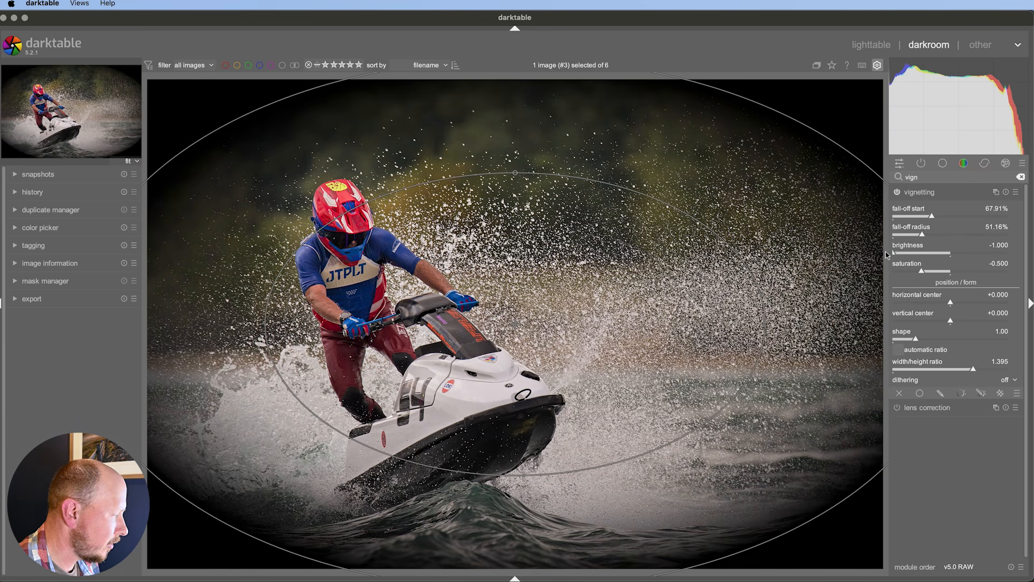
Refine the vignette to fall-off start 63.26%, fall-off radius 70.70% and brightness -0.647, and collapse the module
left_click_drag(932, 218, 931, 219)
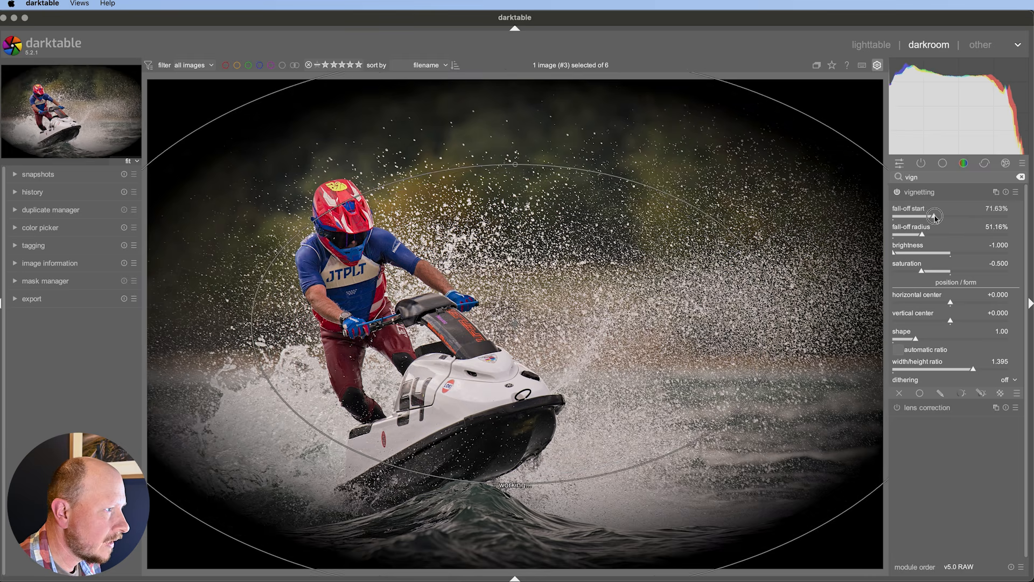
left_click(923, 234)
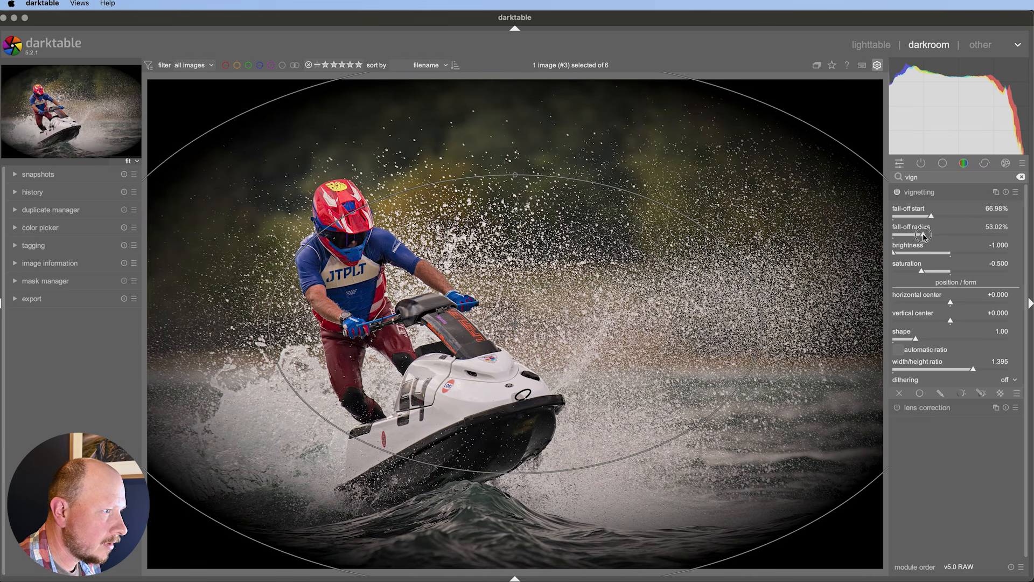
left_click(937, 217)
left_click(930, 217)
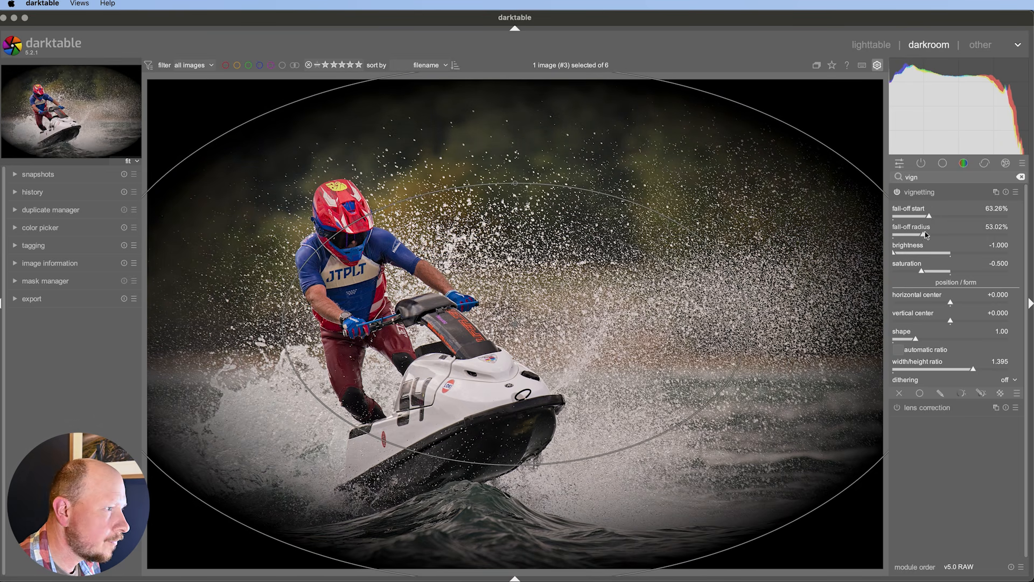
left_click(935, 232)
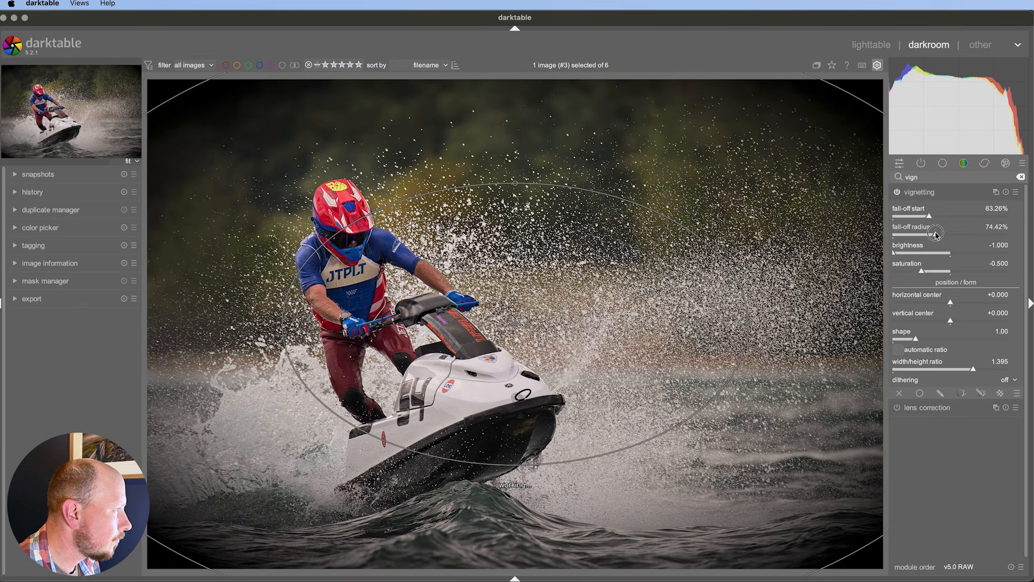
left_click_drag(935, 233, 914, 255)
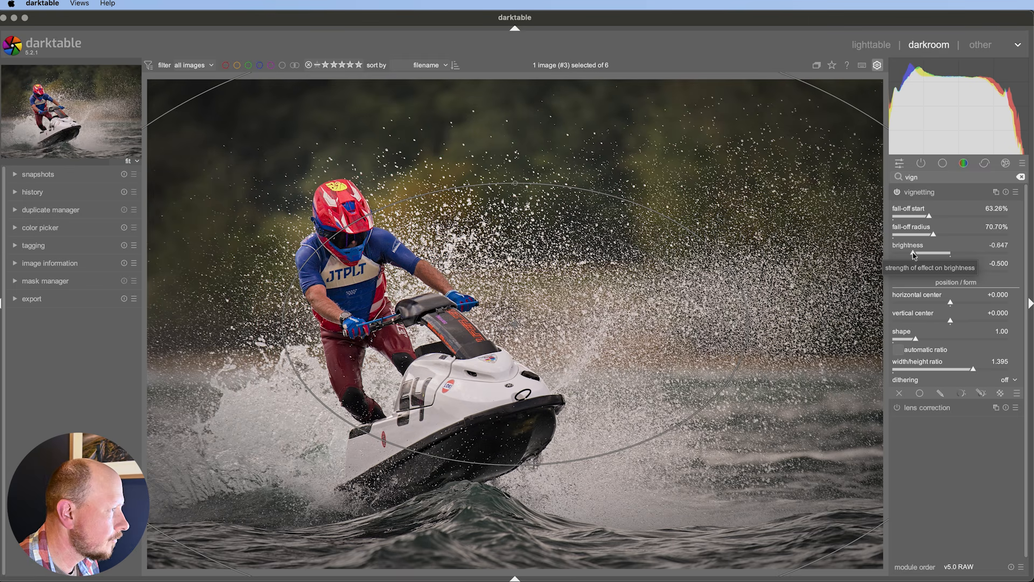
left_click(946, 193)
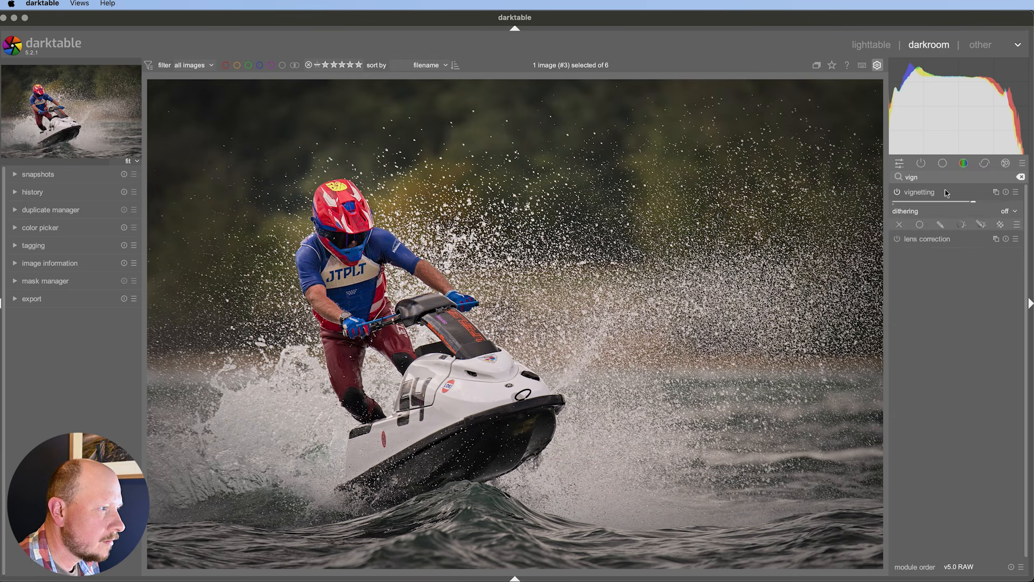
View the original image from the edit history, and return to the final vignetting entry
left_click(19, 173)
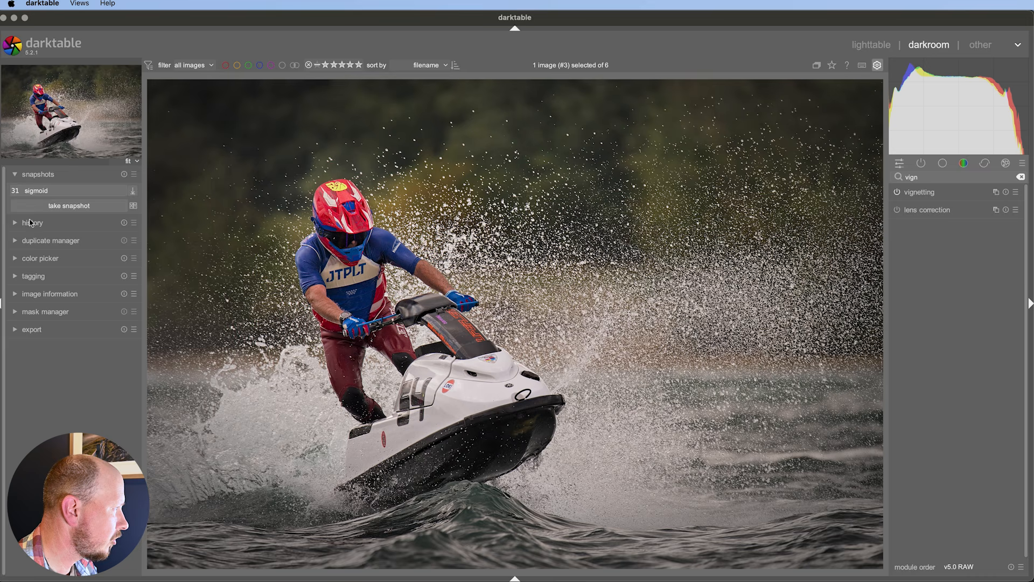
left_click(16, 174)
left_click(15, 192)
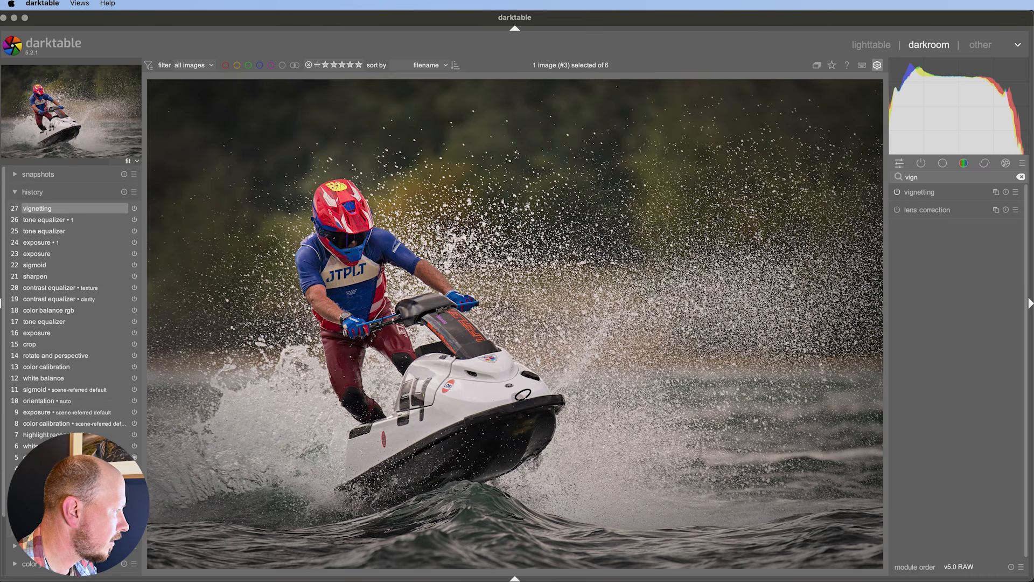
left_click(54, 514)
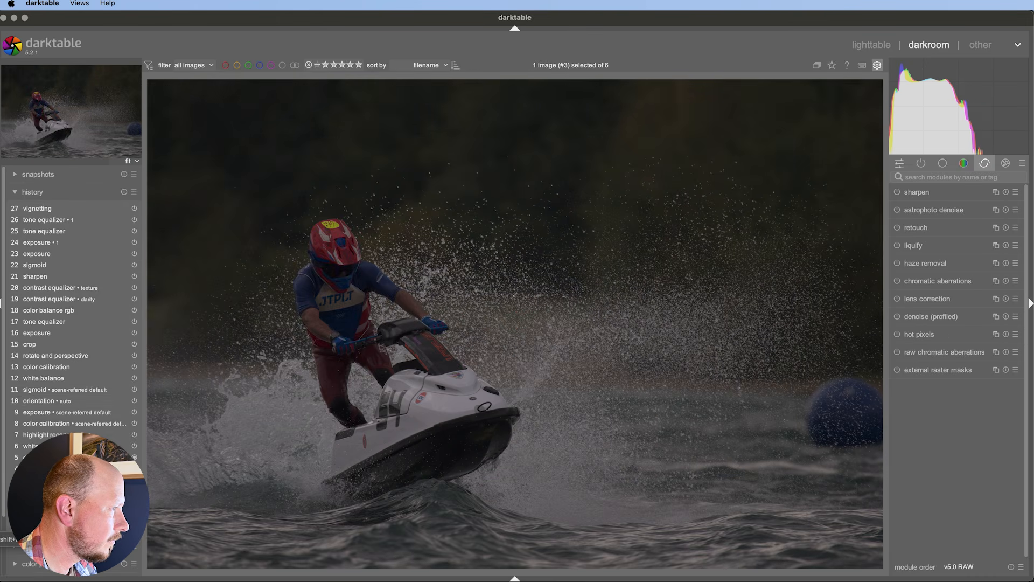
left_click(43, 213)
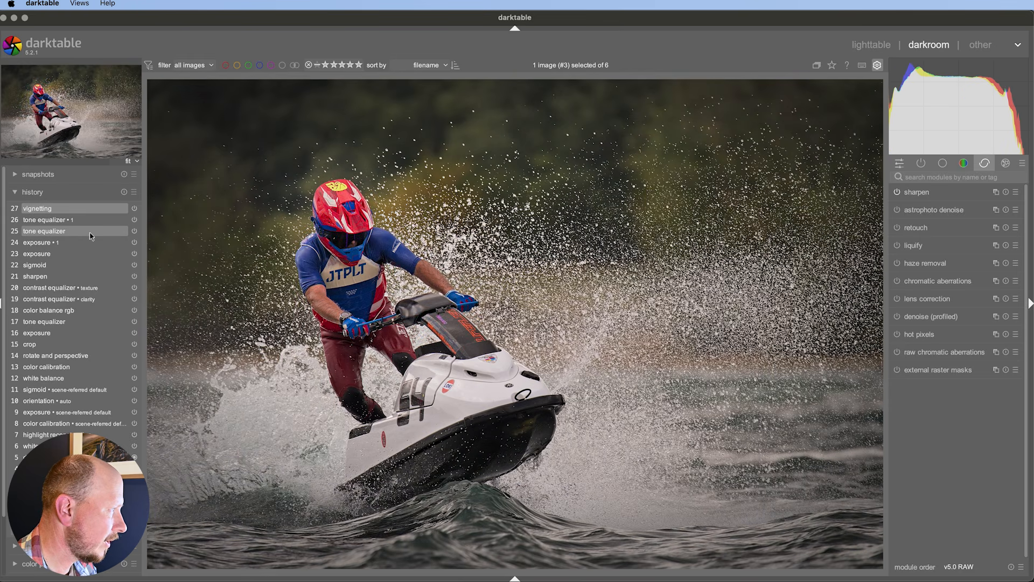
Take a snapshot of the finished edit, select the original history state, and compare the two in a split view
left_click(35, 177)
left_click(61, 205)
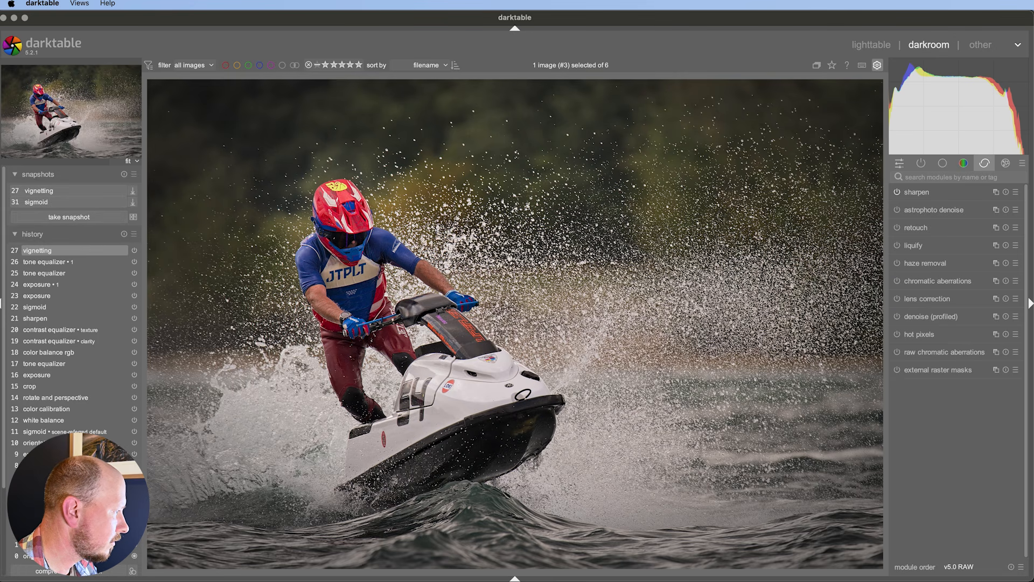
left_click(48, 556)
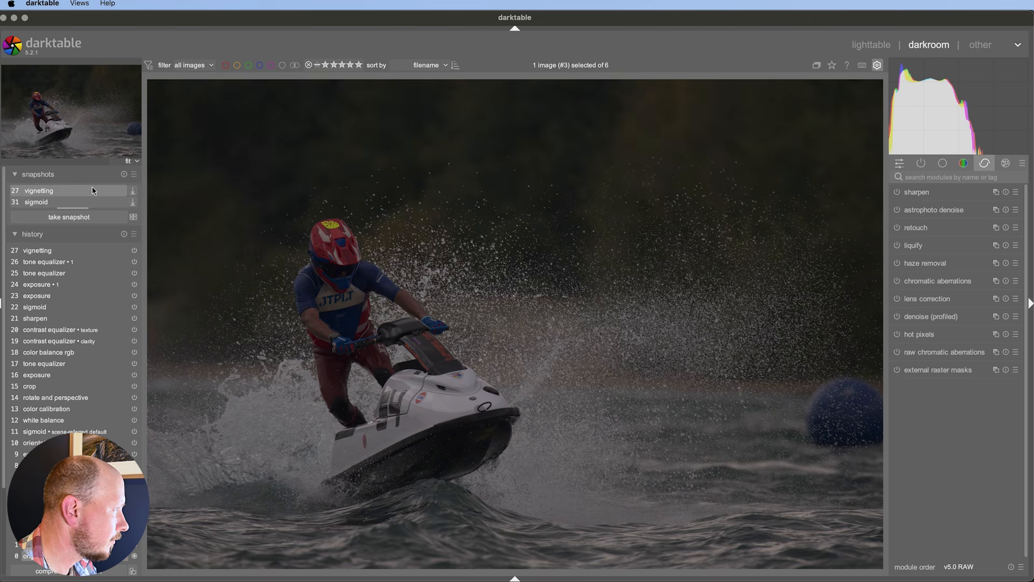
left_click(92, 190)
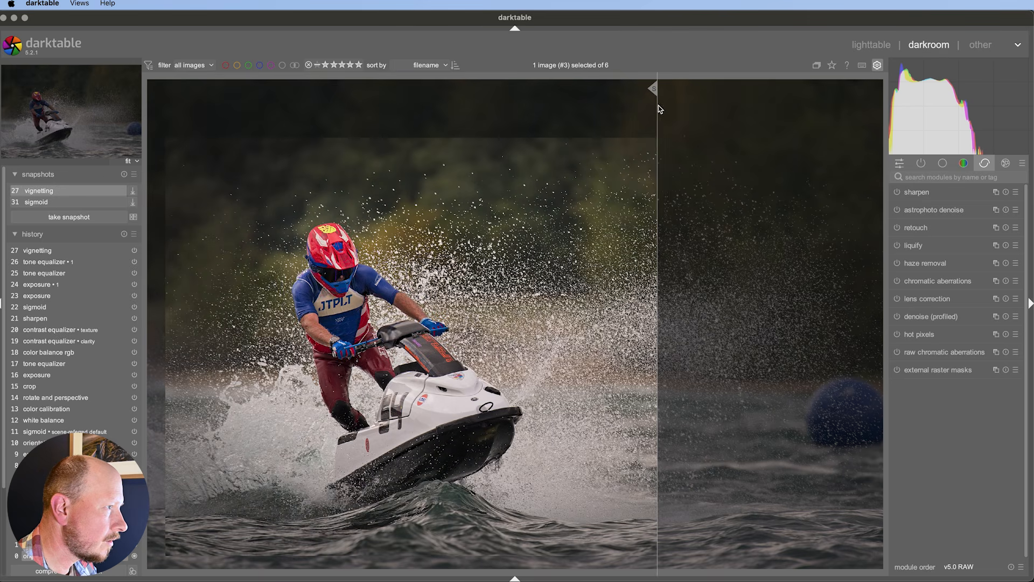
left_click_drag(653, 88, 789, 215)
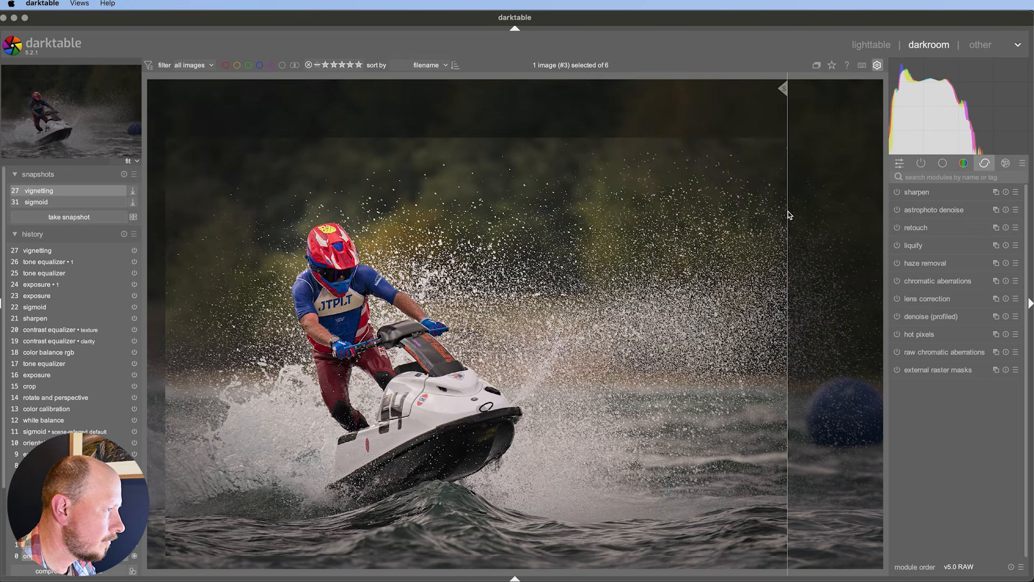